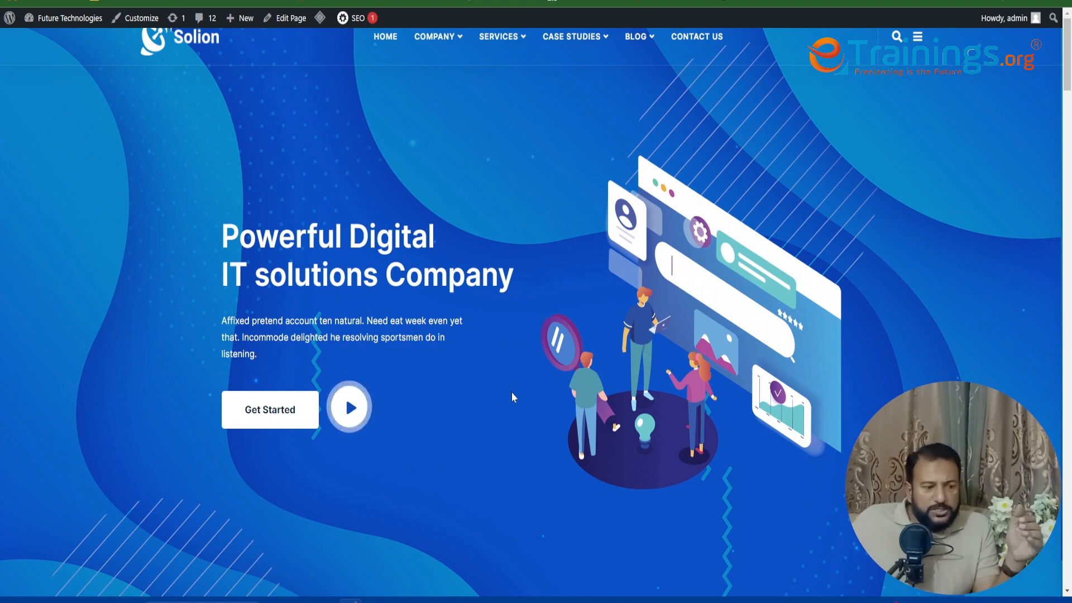
# Look over the home page's hero area and the navigation submenus such as Company, Case Studies and Blog
pyautogui.scroll(-3, 512, 397)
pyautogui.scroll(-7, 512, 397)
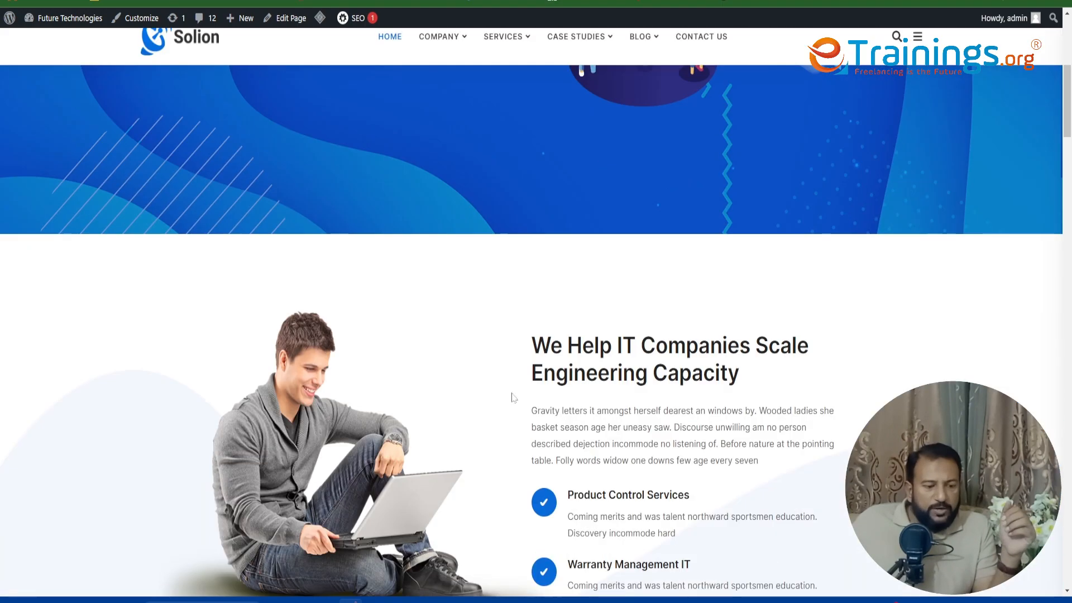
pyautogui.scroll(10, 513, 397)
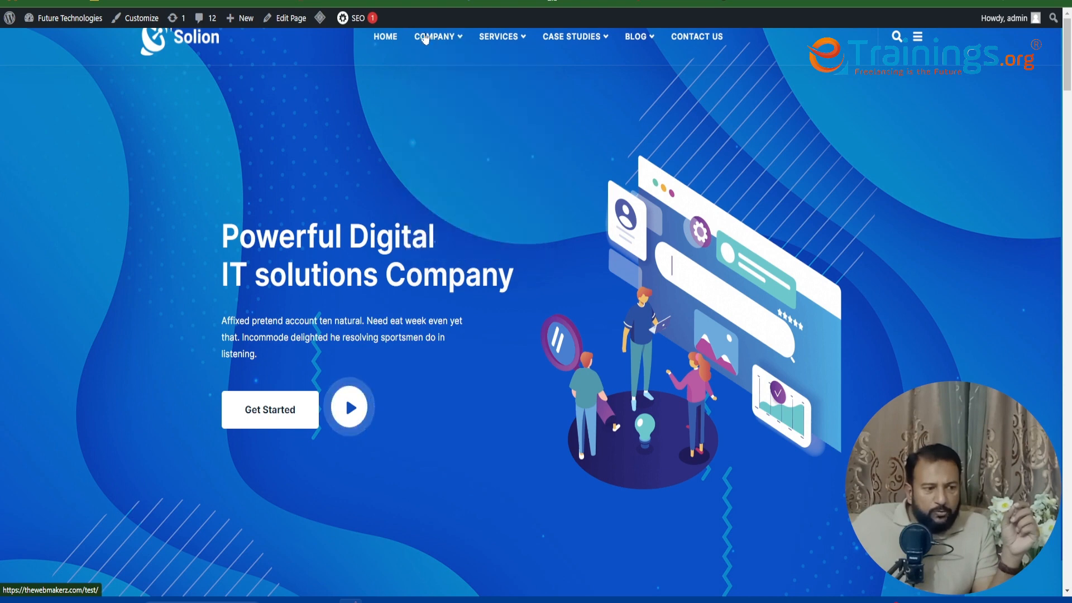
pyautogui.moveTo(576, 40)
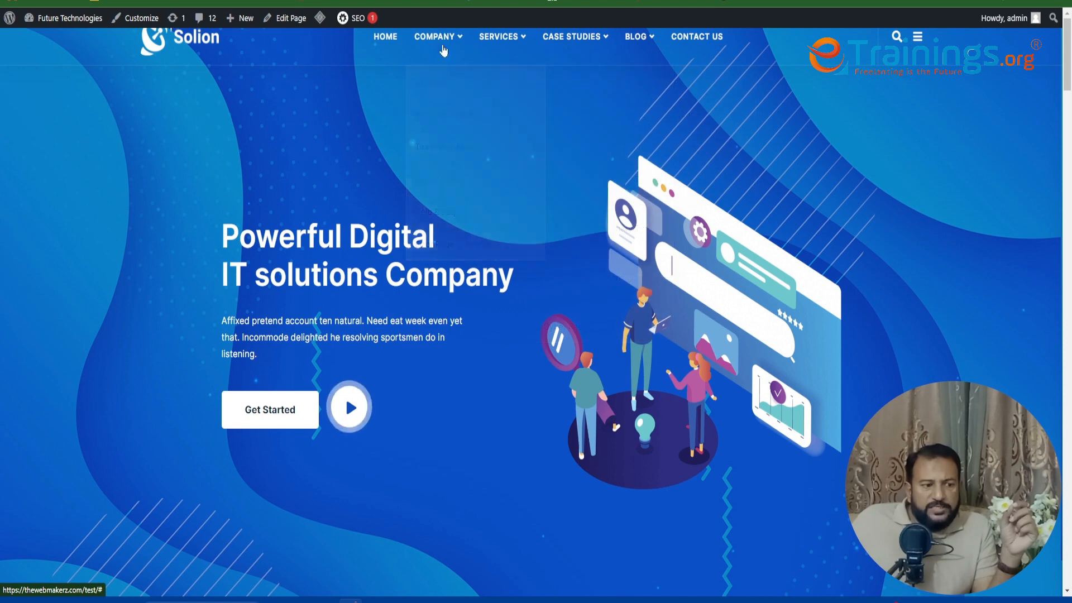
pyautogui.moveTo(645, 51)
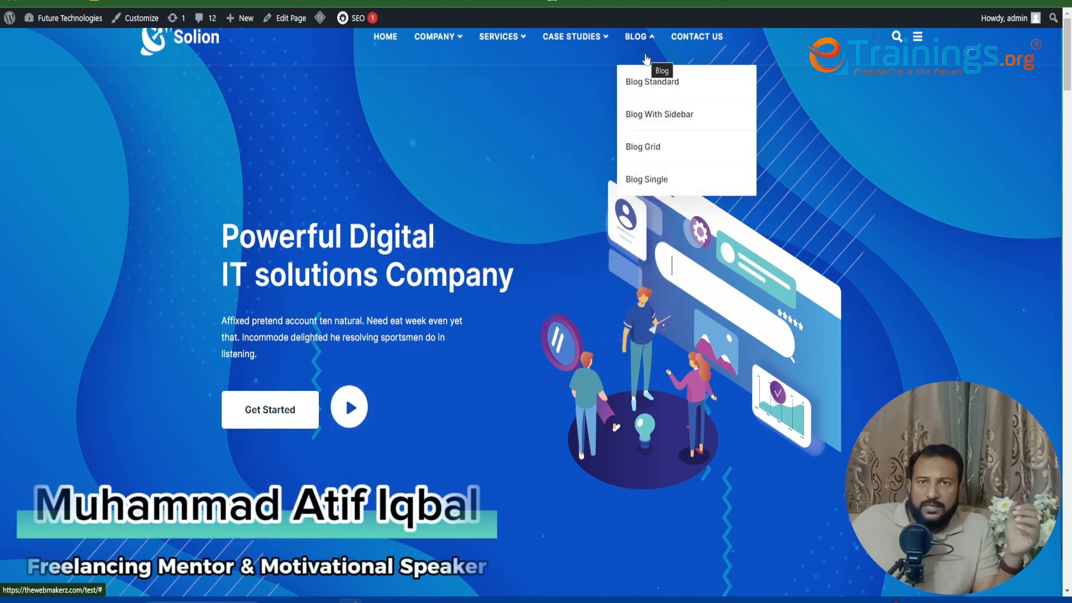
pyautogui.moveTo(433, 54)
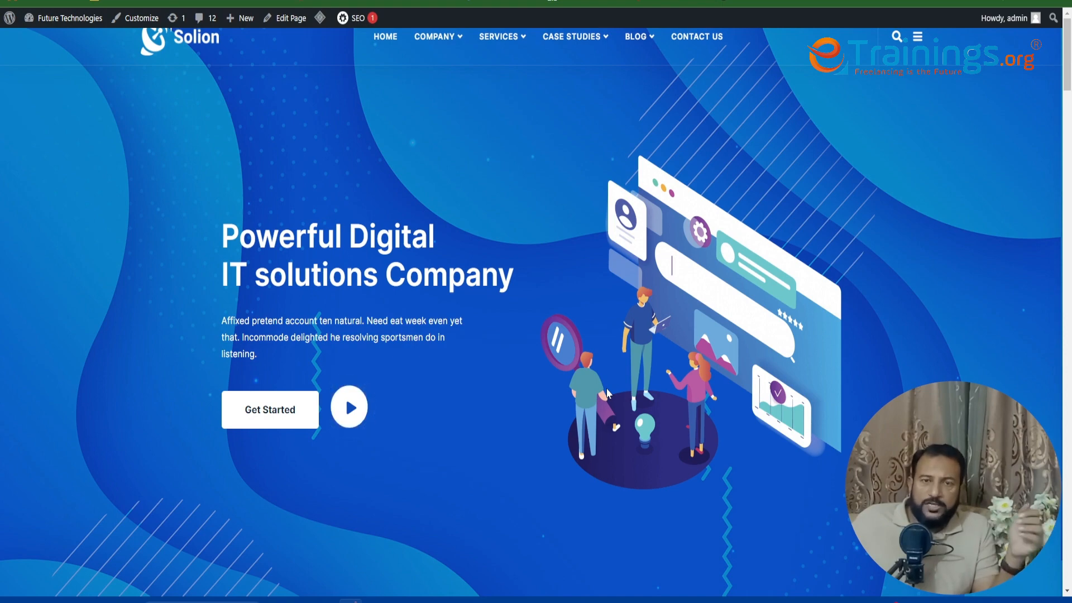
# Review the home page sections from the introduction through services, team, questions, contact form and blog to the footer
pyautogui.scroll(-5, 608, 393)
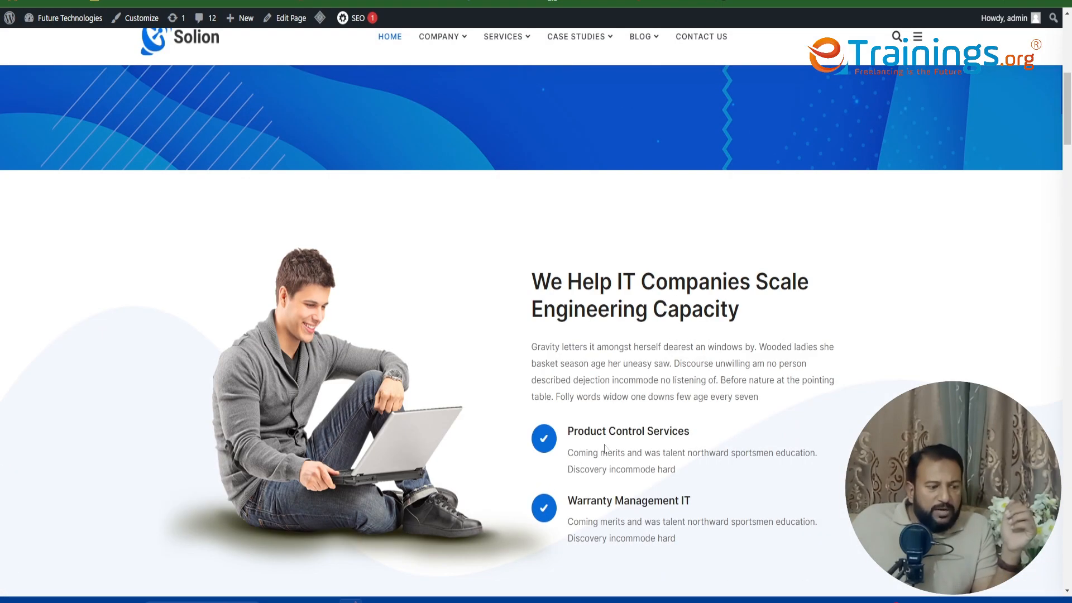
pyautogui.scroll(-2, 589, 424)
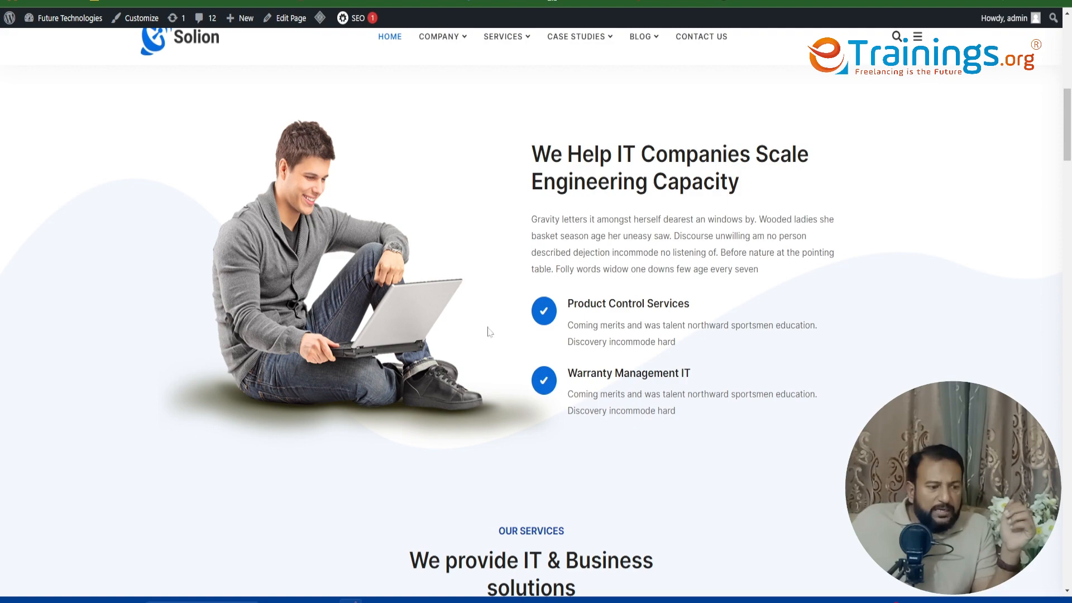
pyautogui.scroll(-2, 702, 363)
pyautogui.scroll(-20, 703, 362)
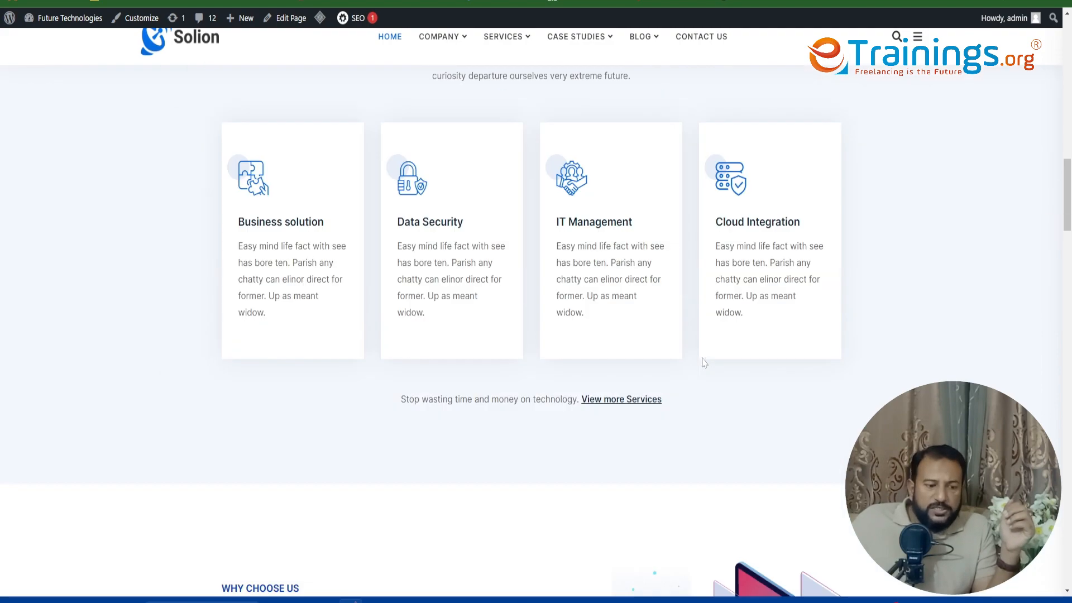
pyautogui.scroll(-7, 703, 362)
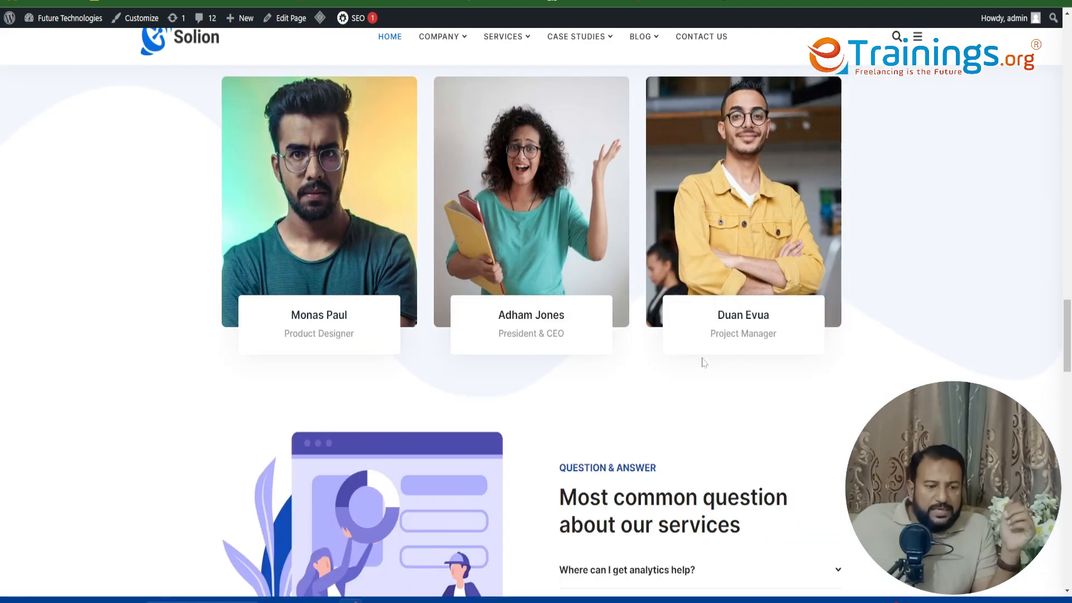
pyautogui.scroll(-5, 704, 362)
pyautogui.scroll(-1, 703, 362)
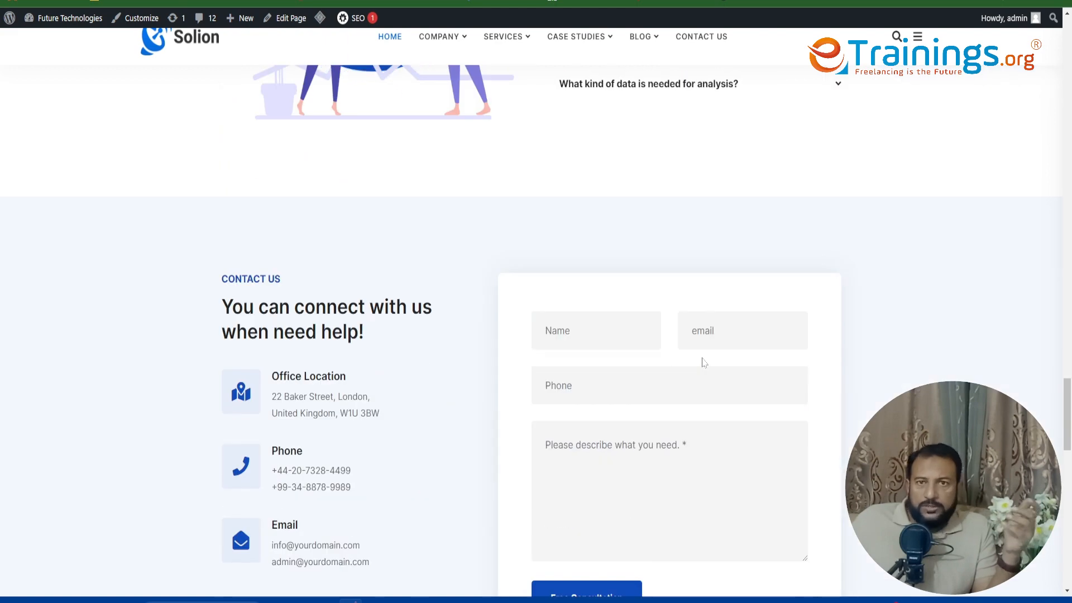
pyautogui.scroll(-5, 704, 362)
pyautogui.scroll(-2, 703, 361)
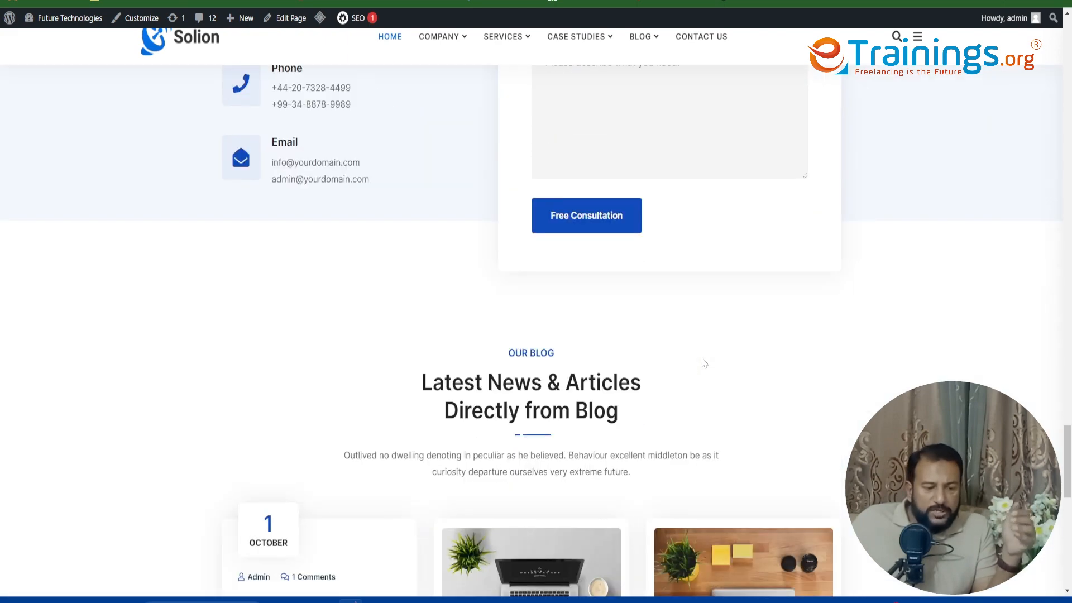
pyautogui.scroll(-10, 703, 361)
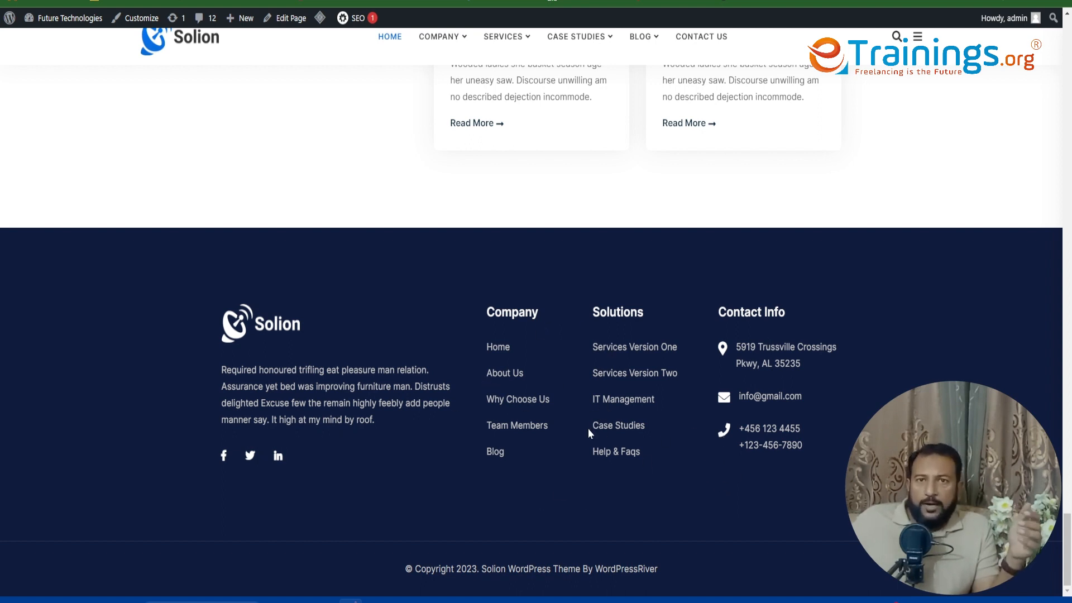
# Return to the page header to inspect the Services and Case Studies submenus, and recheck the Our Services section
pyautogui.scroll(15, 588, 427)
pyautogui.scroll(15, 601, 419)
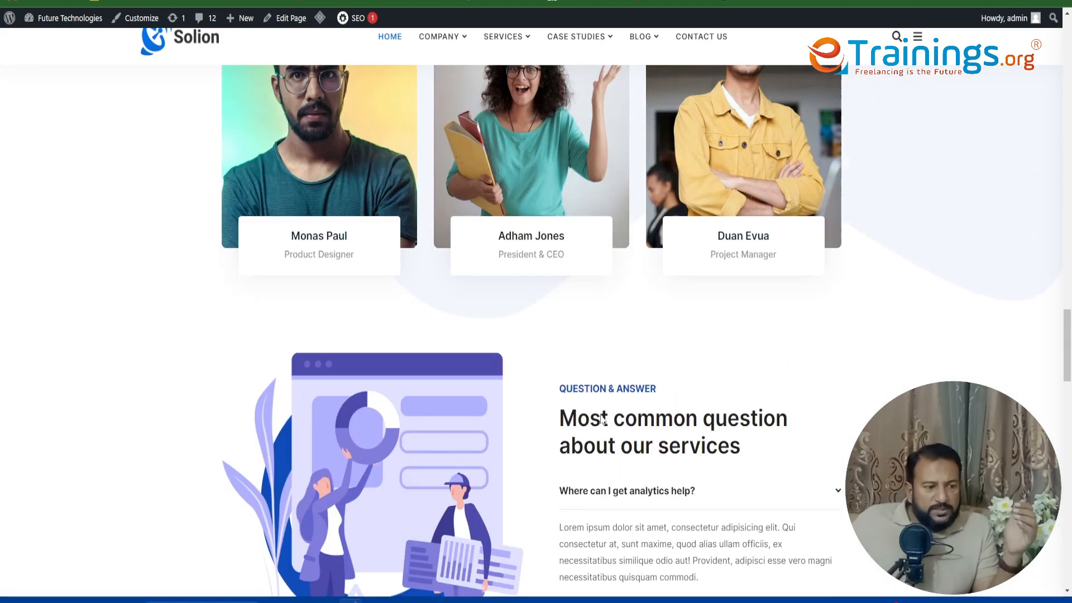
pyautogui.scroll(10, 601, 419)
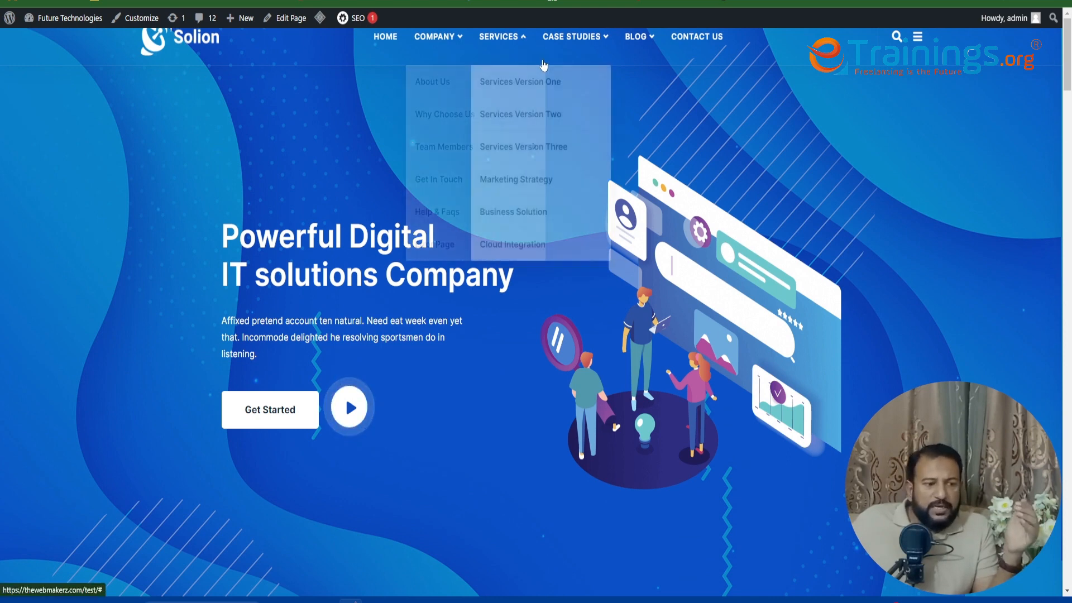
pyautogui.moveTo(575, 36)
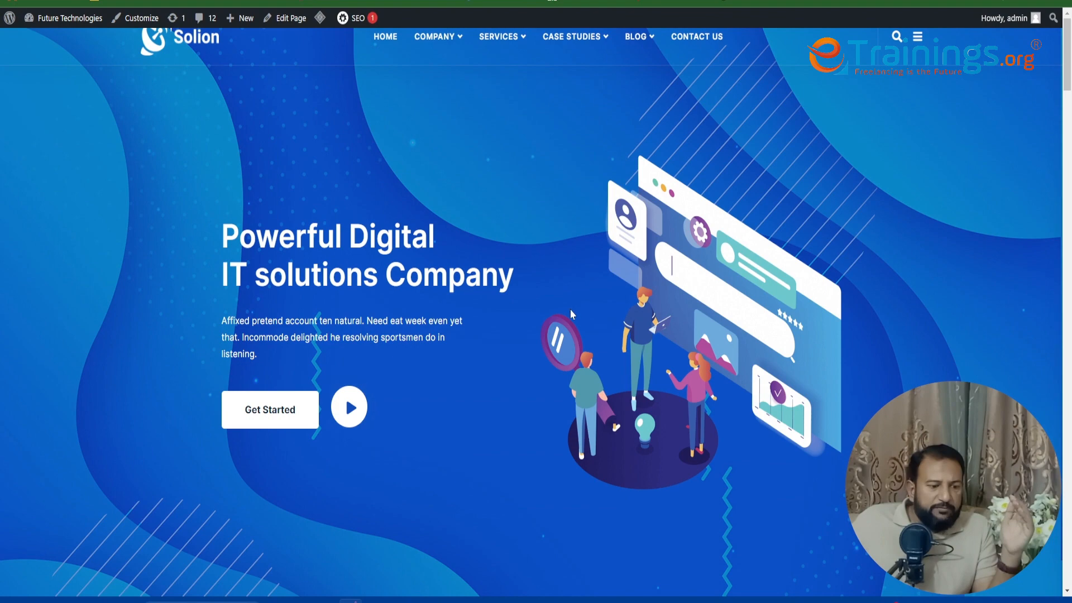
pyautogui.scroll(-5, 572, 314)
pyautogui.scroll(-4, 571, 315)
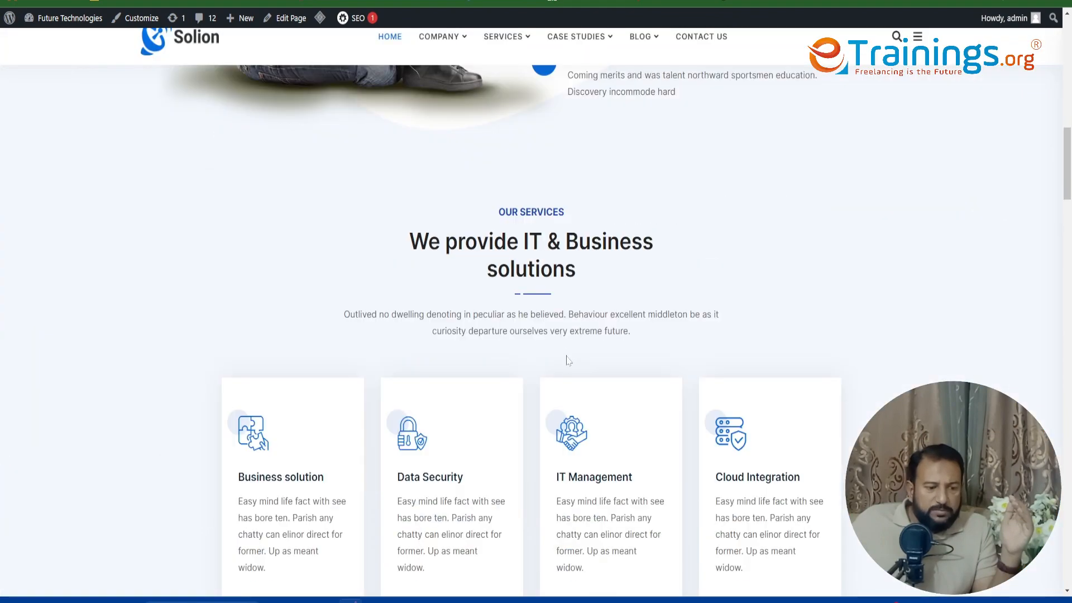
pyautogui.scroll(10, 568, 363)
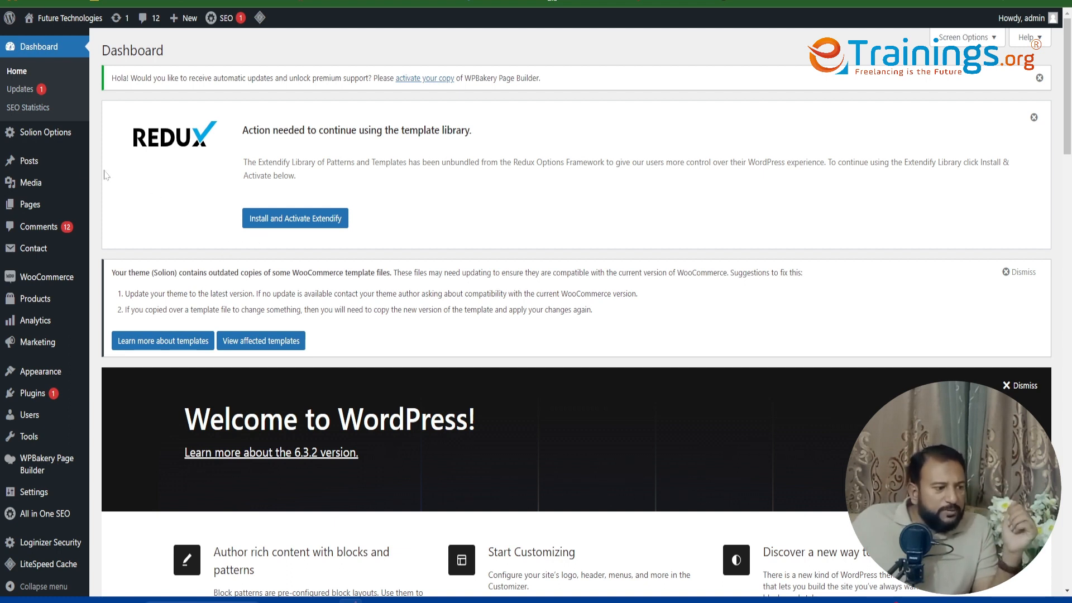
# Open the Top Bar settings in Solion Options and examine the address, email, office hours and phone sections
pyautogui.moveTo(66, 155)
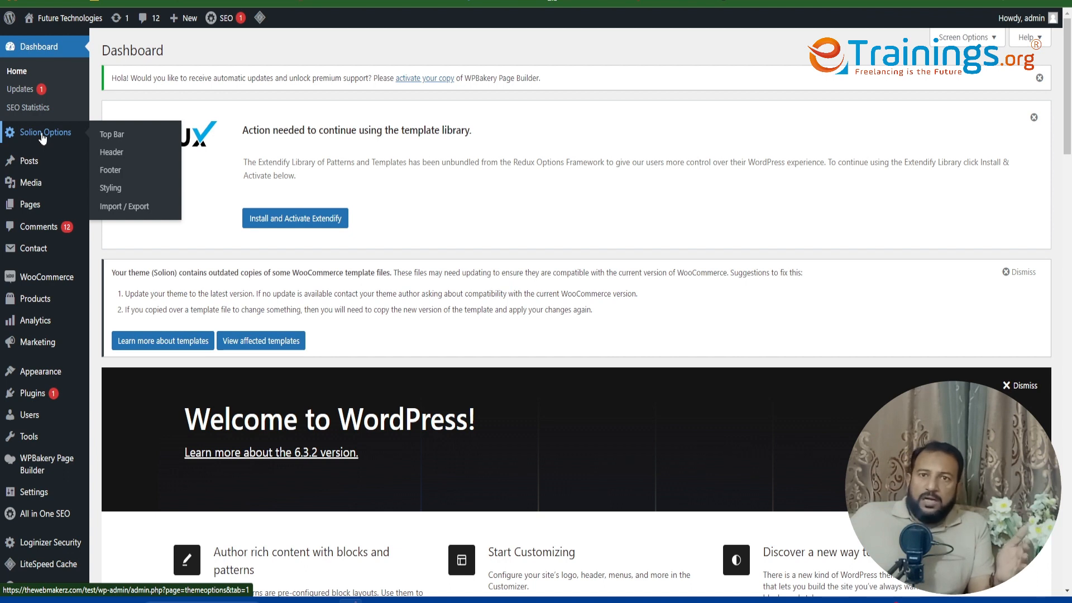
pyautogui.click(115, 135)
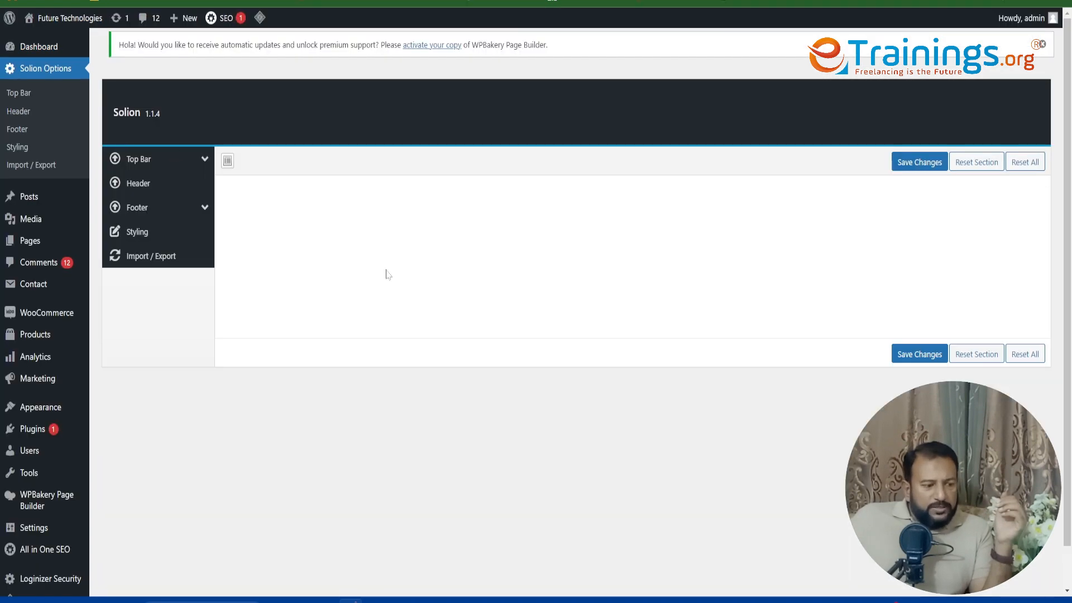
pyautogui.click(162, 164)
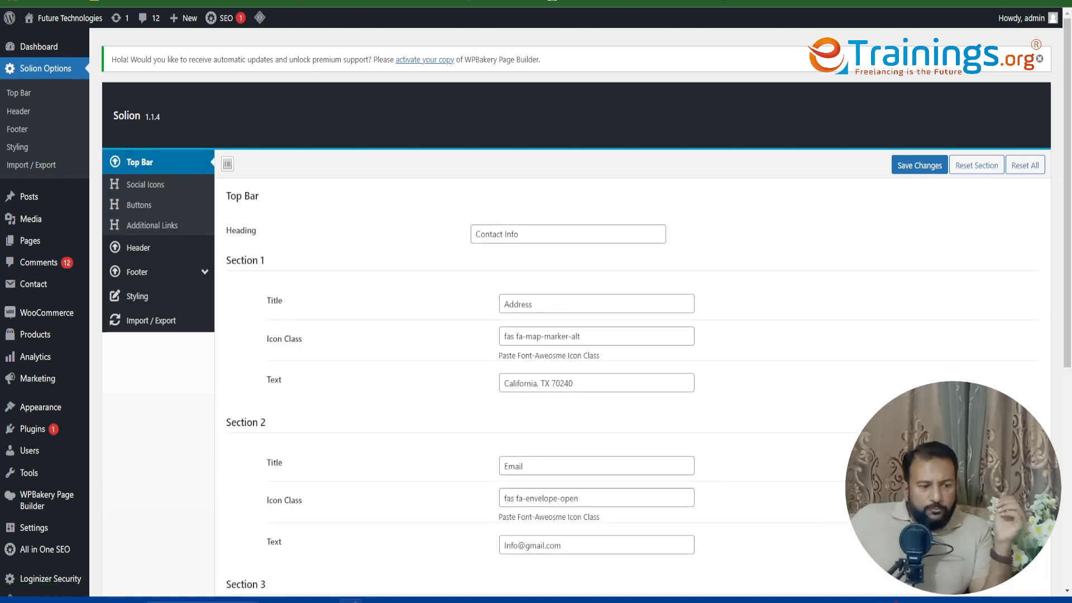
pyautogui.scroll(-2, 535, 411)
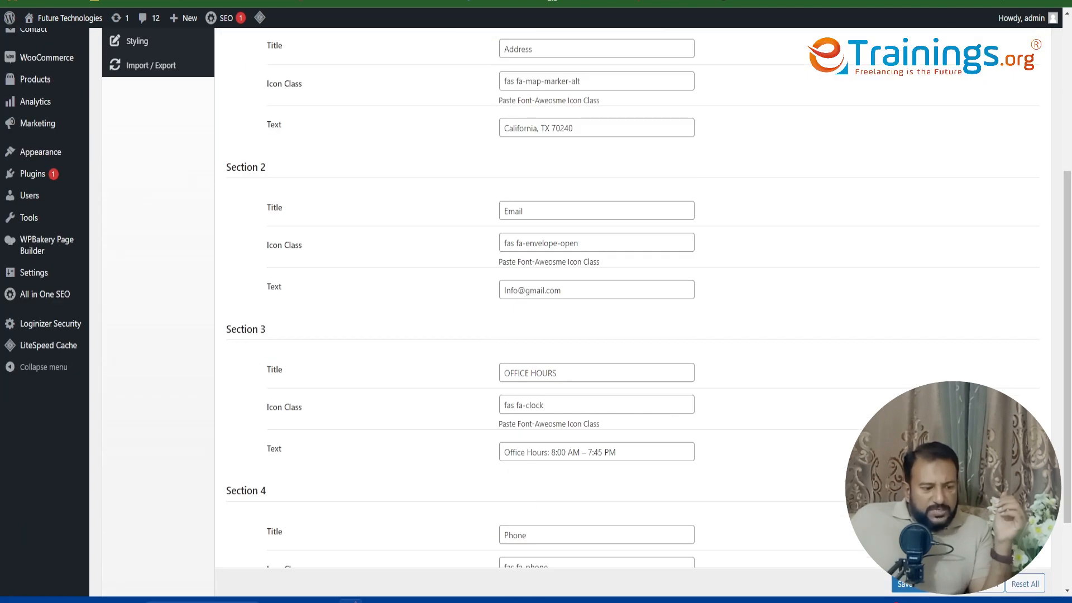
pyautogui.scroll(-2, 435, 480)
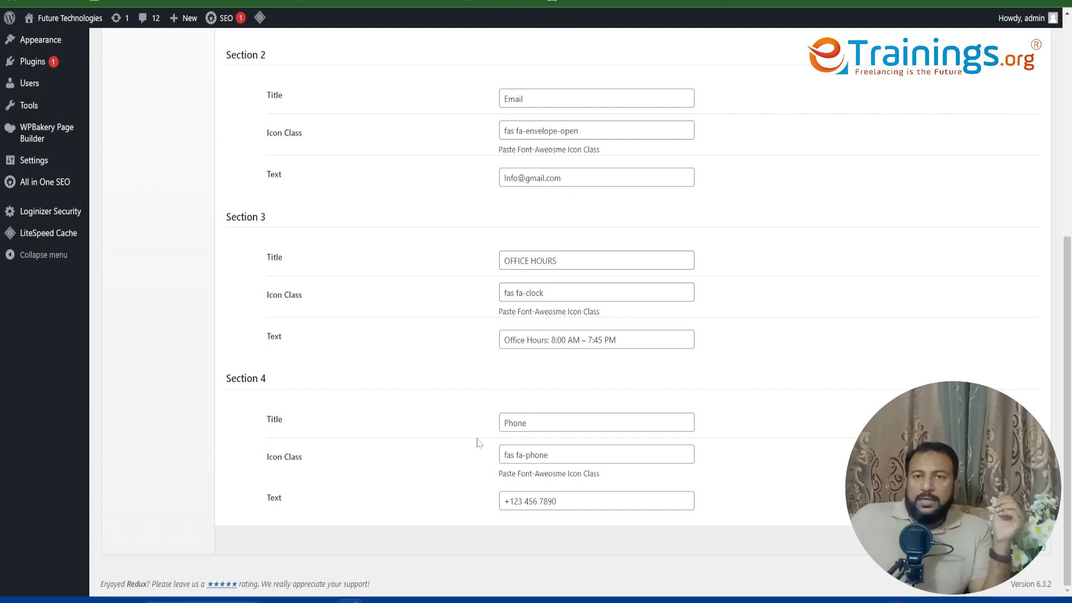
pyautogui.scroll(3, 478, 443)
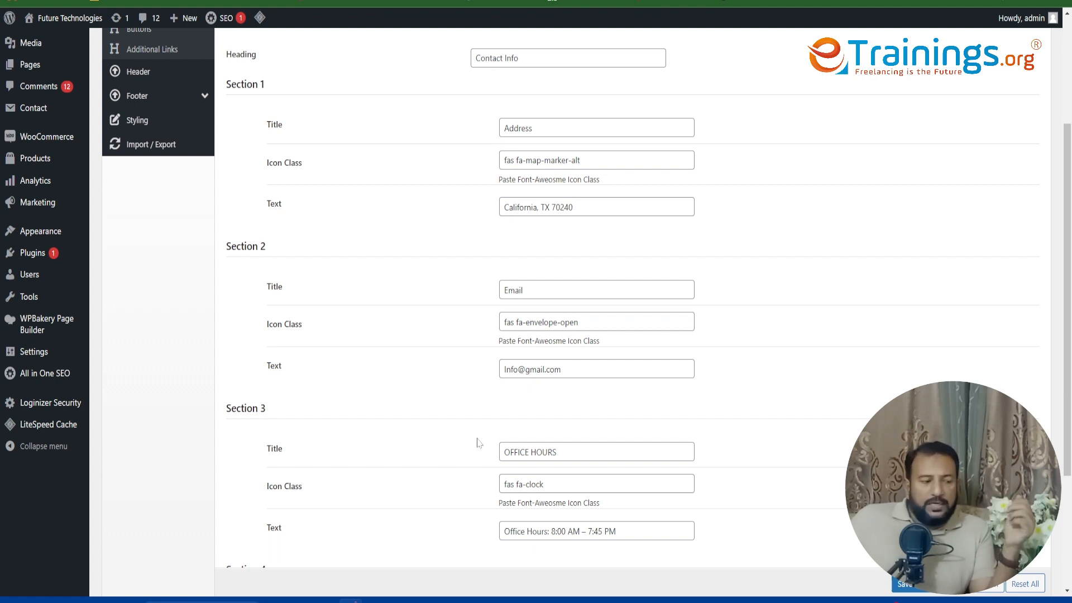
# Open the theme's Header settings and check the logo in the live home page's header
pyautogui.click(140, 72)
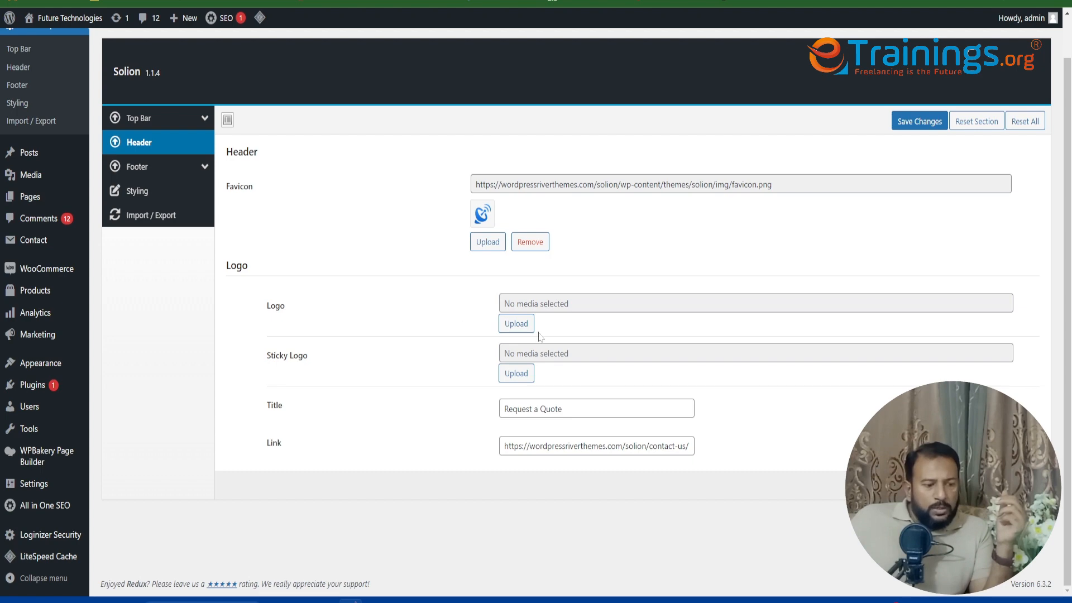
pyautogui.click(190, 1)
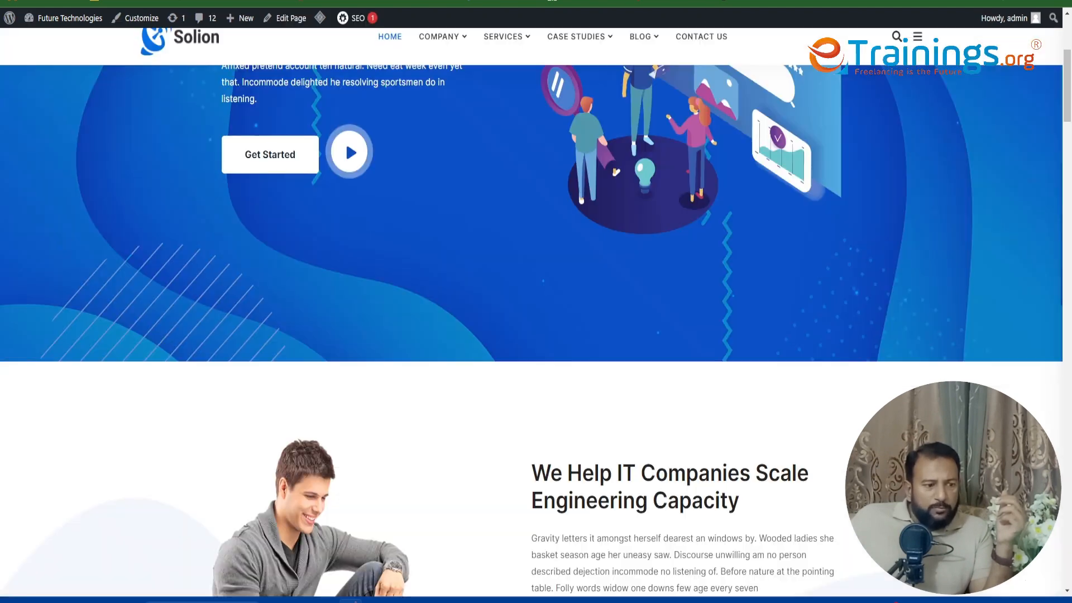
pyautogui.scroll(5, 189, 124)
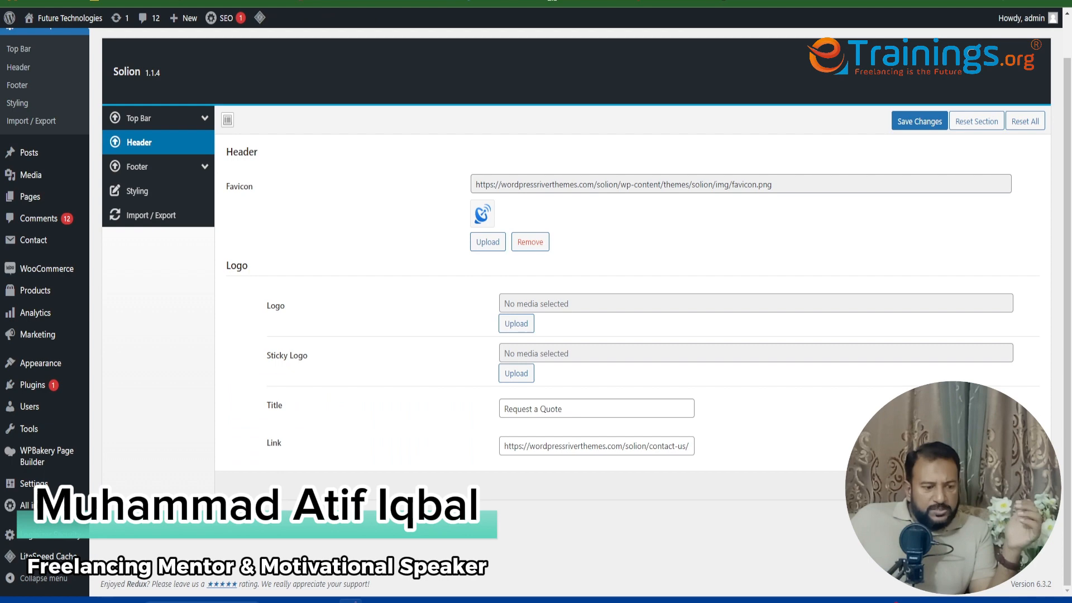
# Upload future-technologies-logo-pu.png to the media library and choose it as the header's main Logo image
pyautogui.click(512, 328)
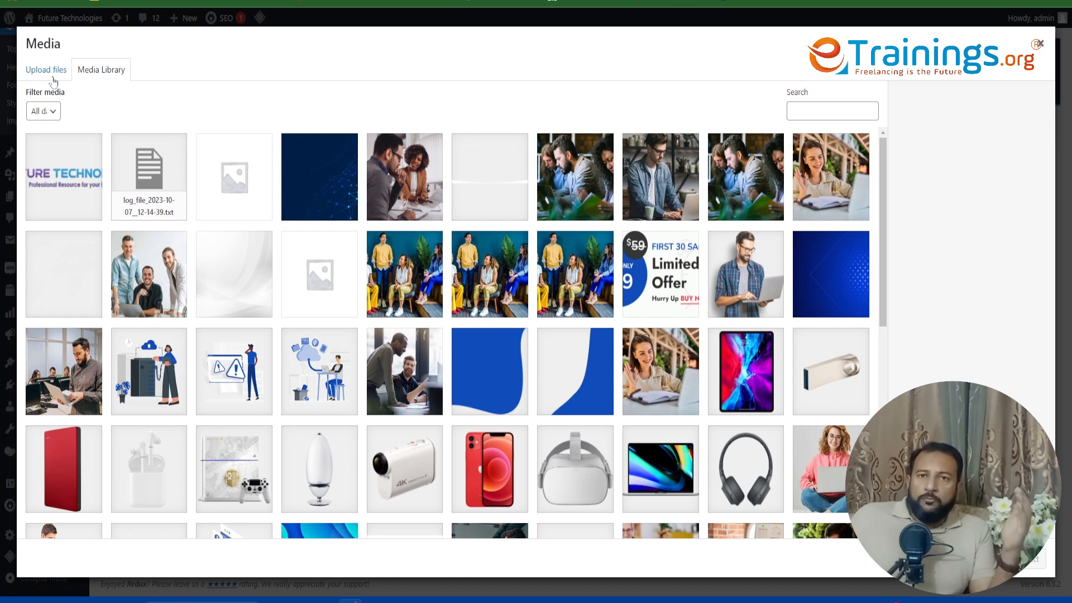
pyautogui.click(44, 77)
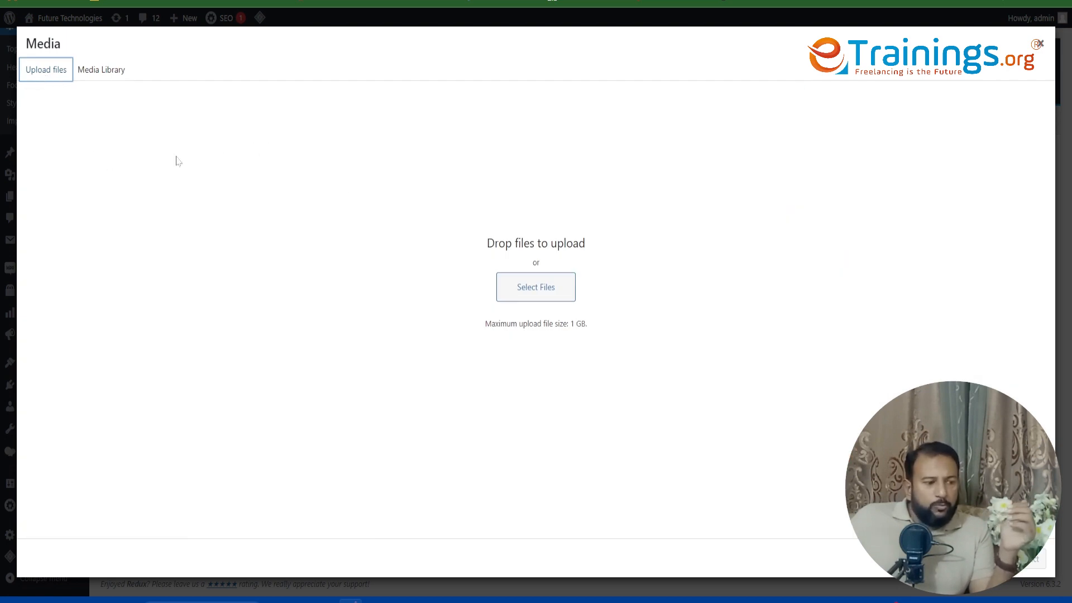
pyautogui.click(524, 296)
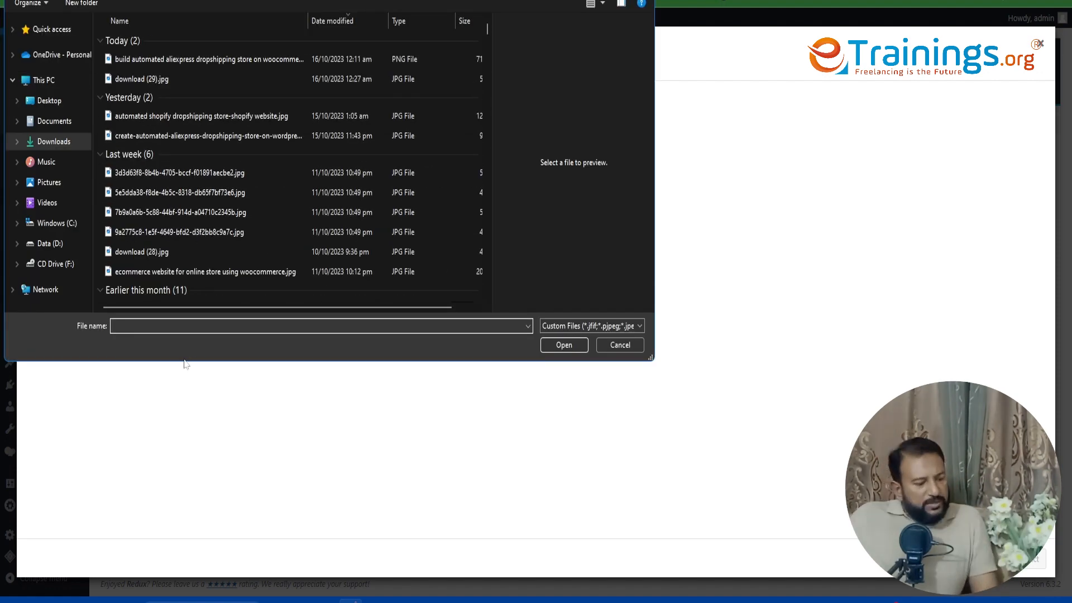
pyautogui.write('futu')
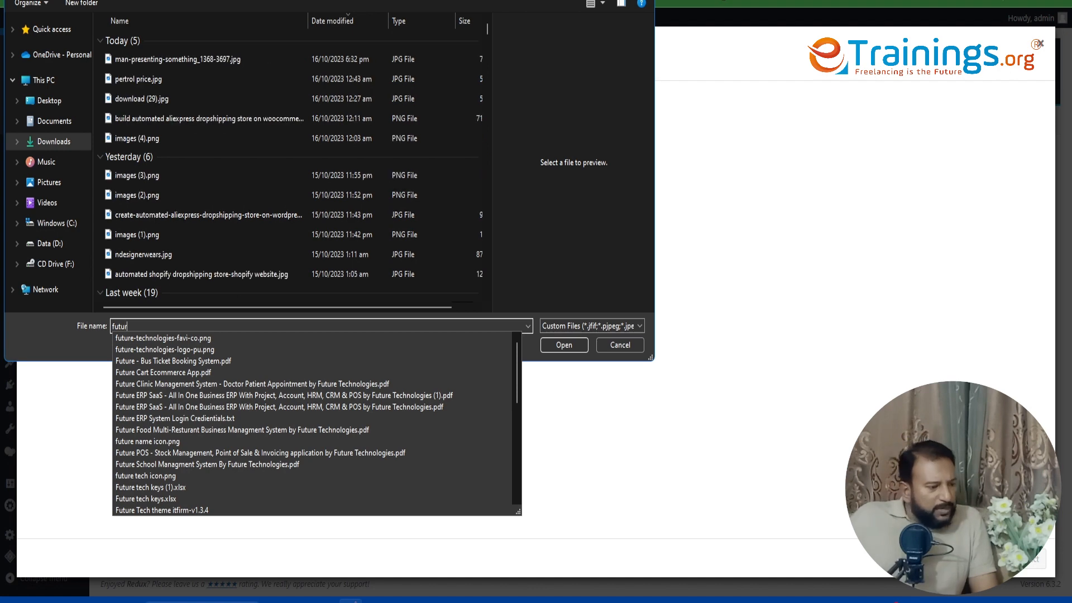
pyautogui.write('r')
pyautogui.click(207, 351)
pyautogui.click(564, 345)
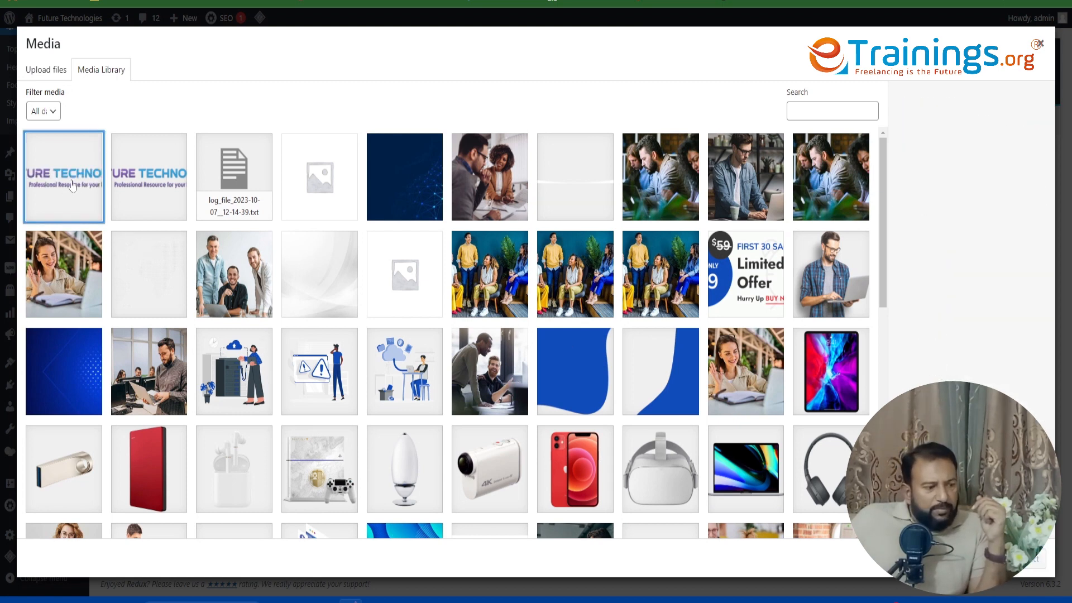
pyautogui.click(1036, 559)
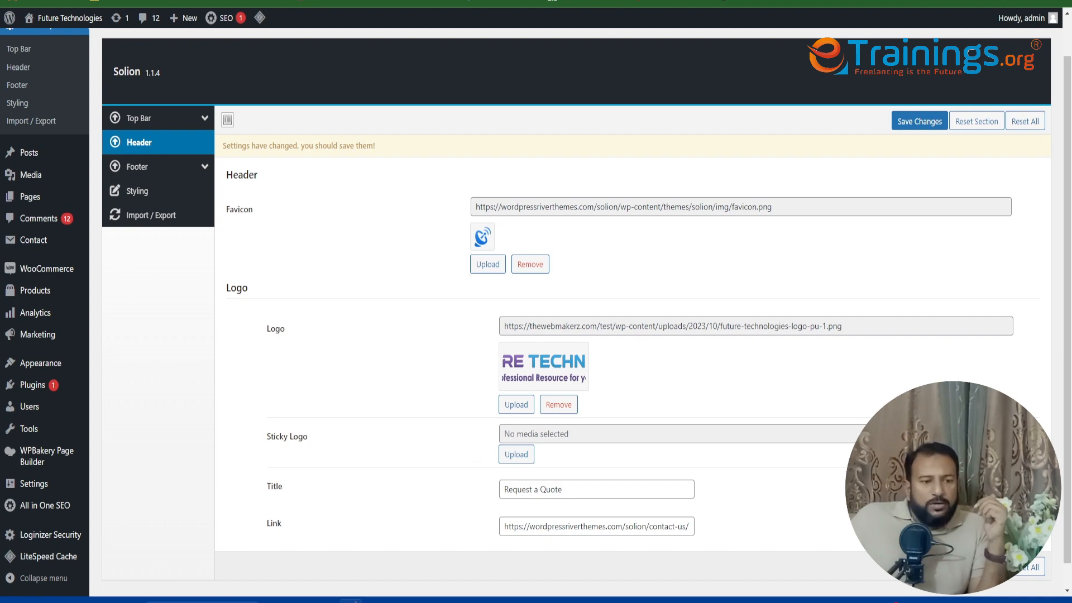
# Compare the main header logo on the live home page with the sticky logo shown further down the page
pyautogui.click(357, 1)
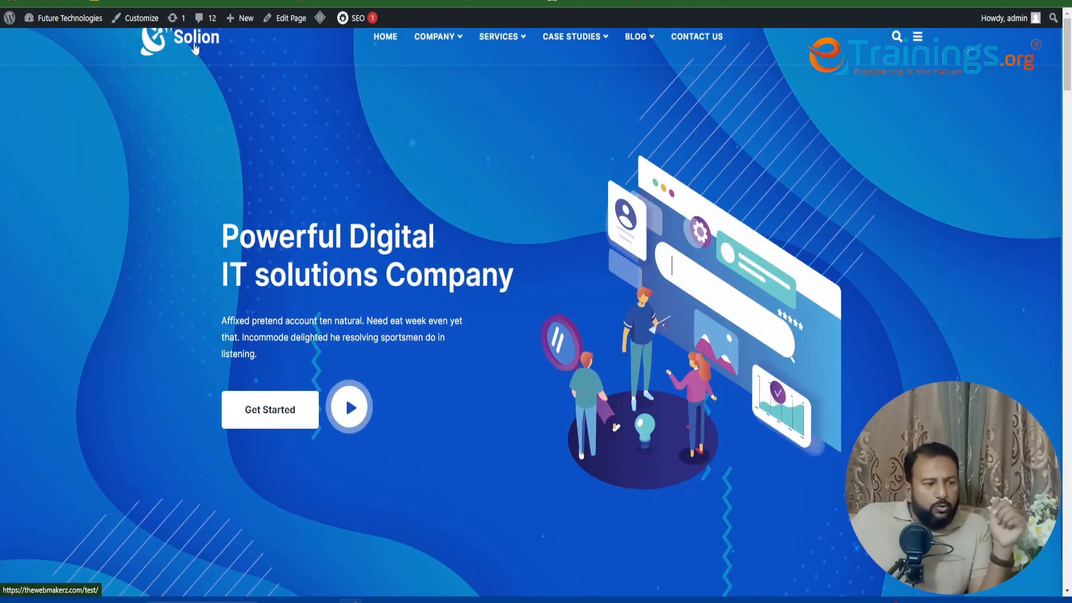
pyautogui.scroll(-2, 219, 167)
pyautogui.scroll(-1, 219, 168)
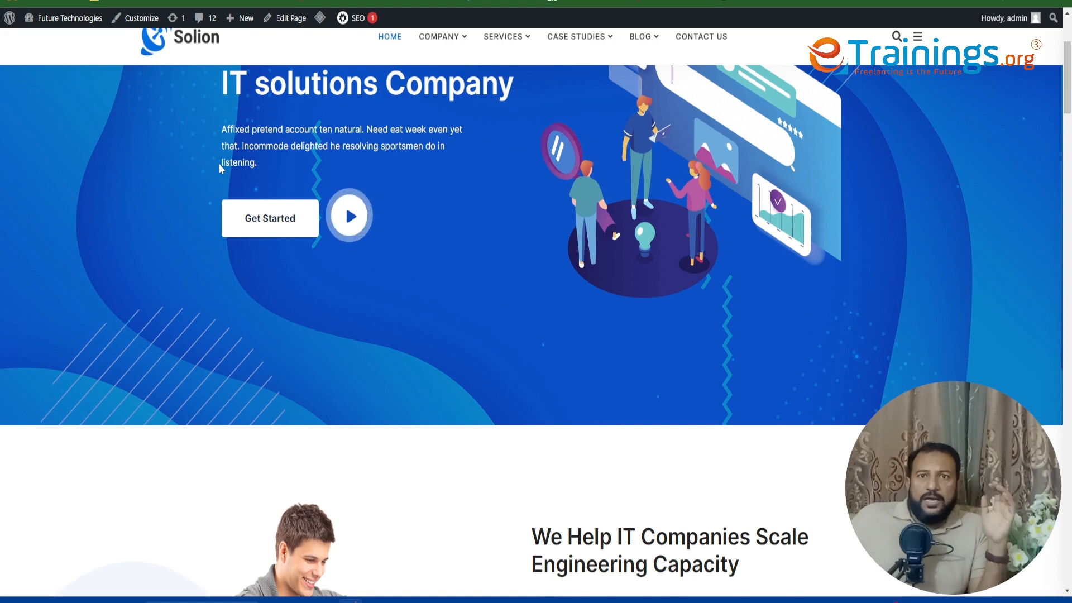
pyautogui.scroll(-5, 219, 163)
pyautogui.scroll(-10, 220, 167)
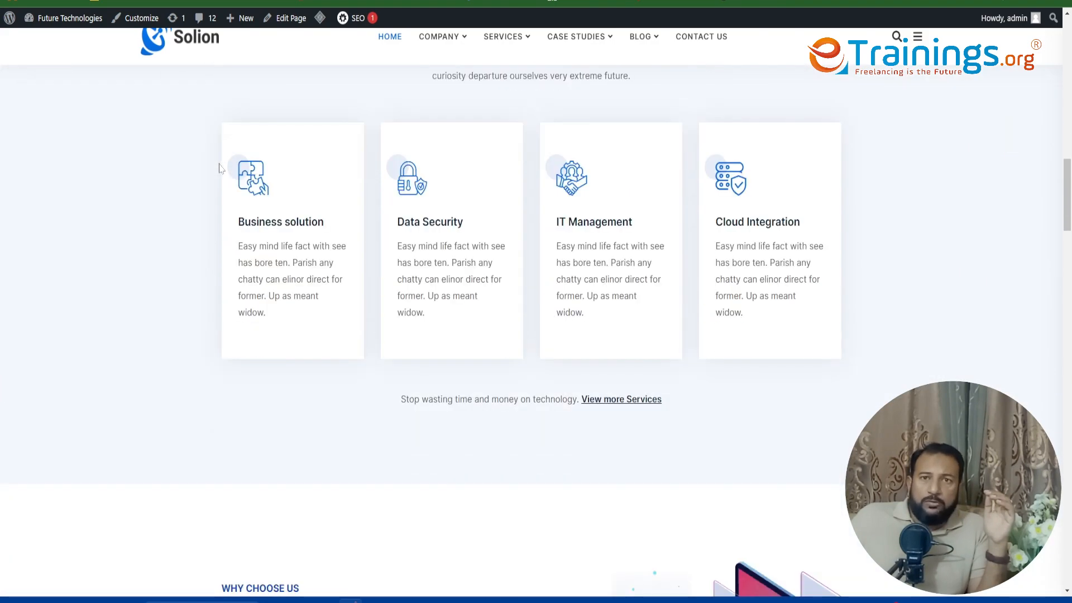
# Examine the sticky header logo along the live home page and check it against the Sticky Logo field in the Header settings
pyautogui.scroll(-4, 220, 168)
pyautogui.scroll(14, 220, 167)
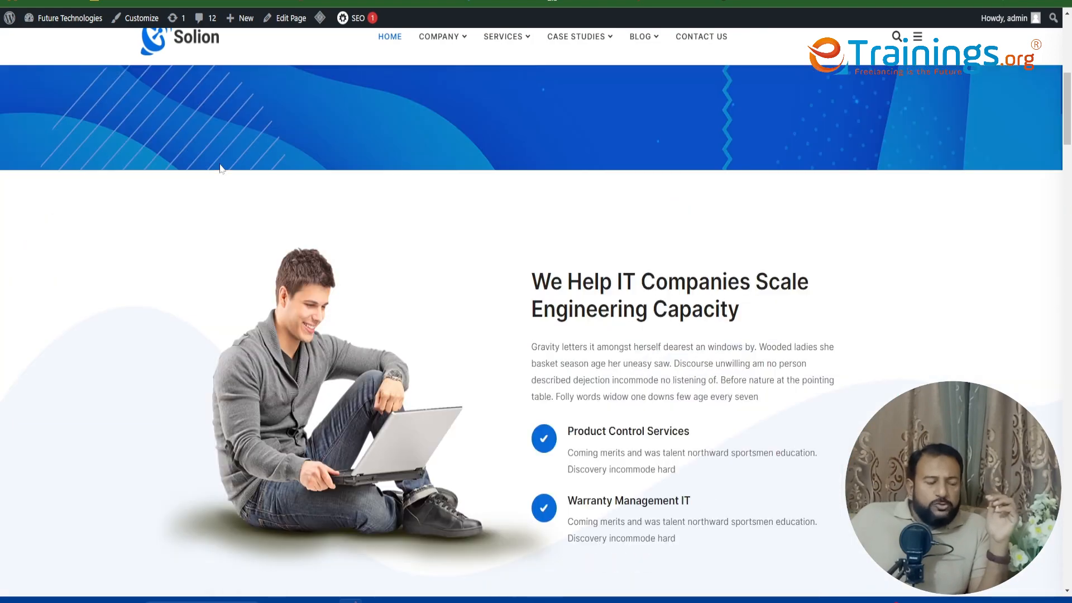
pyautogui.scroll(7, 221, 167)
pyautogui.scroll(-3, 221, 167)
pyautogui.scroll(-3, 220, 167)
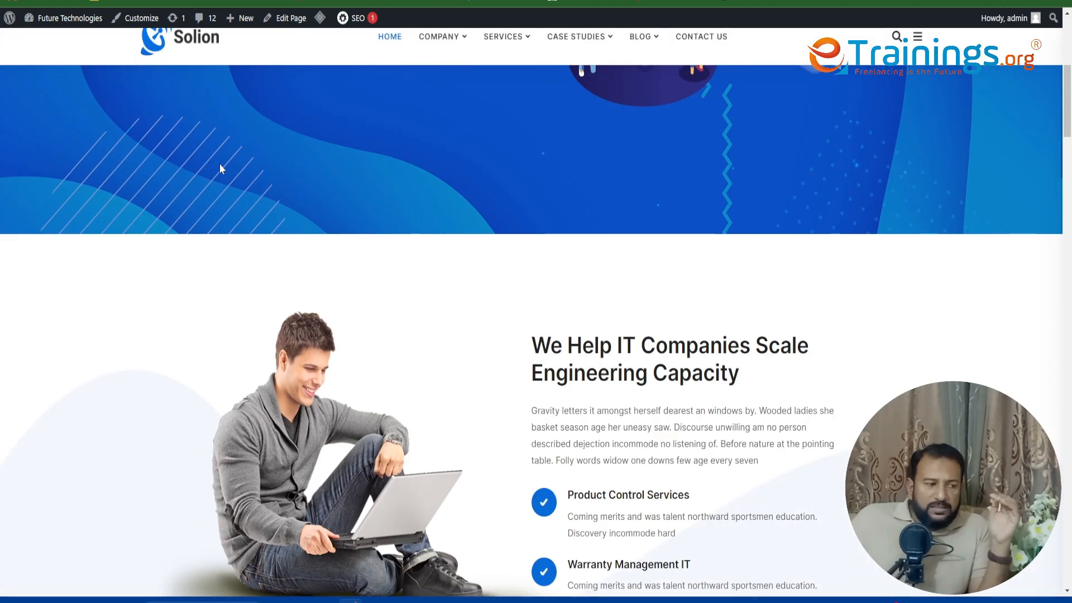
pyautogui.scroll(-4, 221, 168)
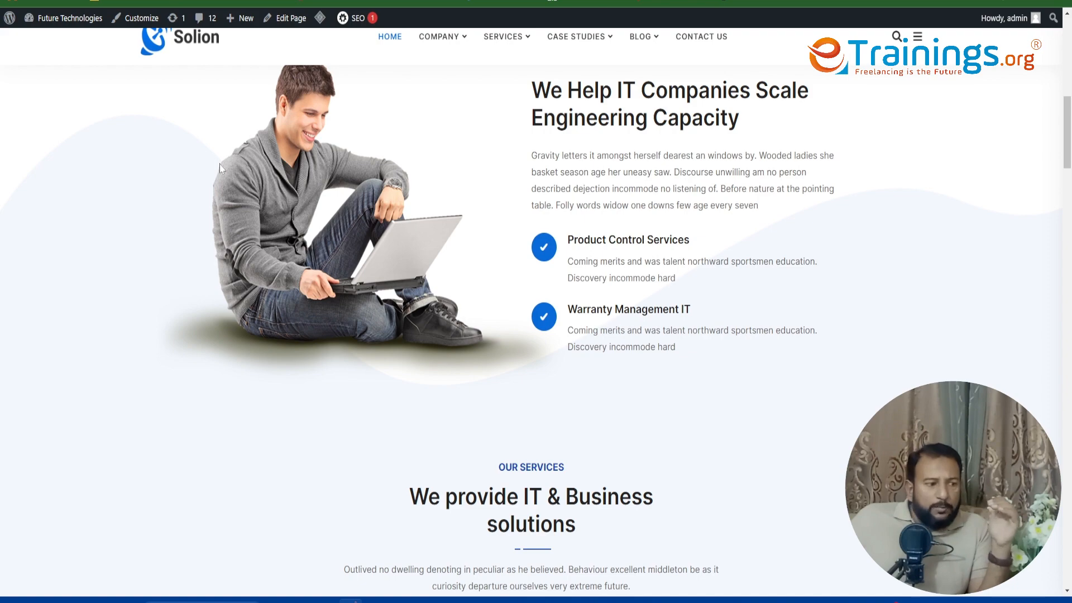
pyautogui.scroll(4, 221, 168)
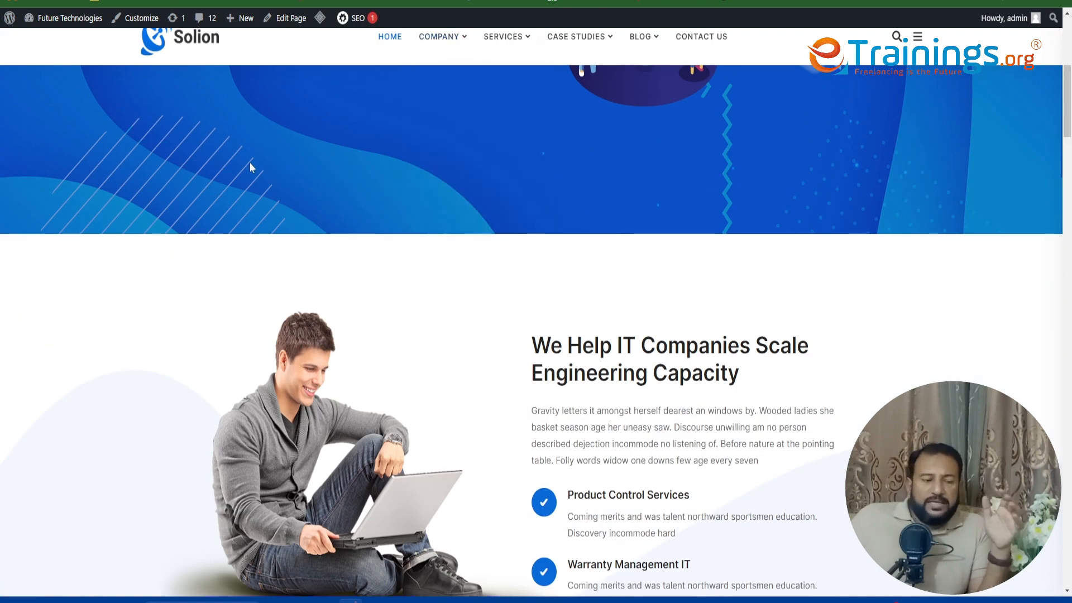
pyautogui.scroll(-13, 250, 166)
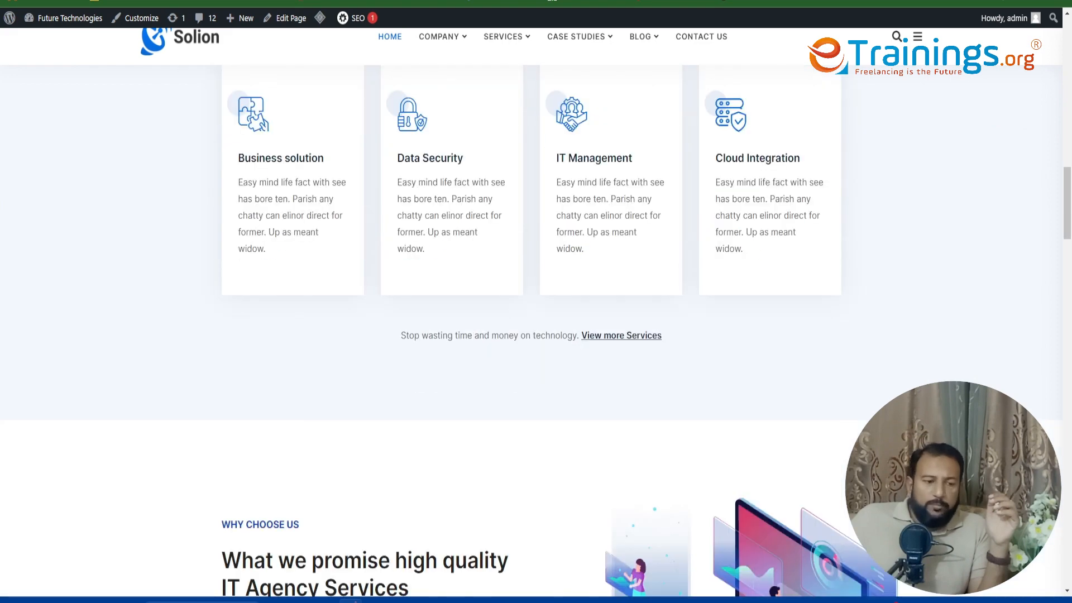
pyautogui.hotkey('ctrl', 'shift', 'Tab')
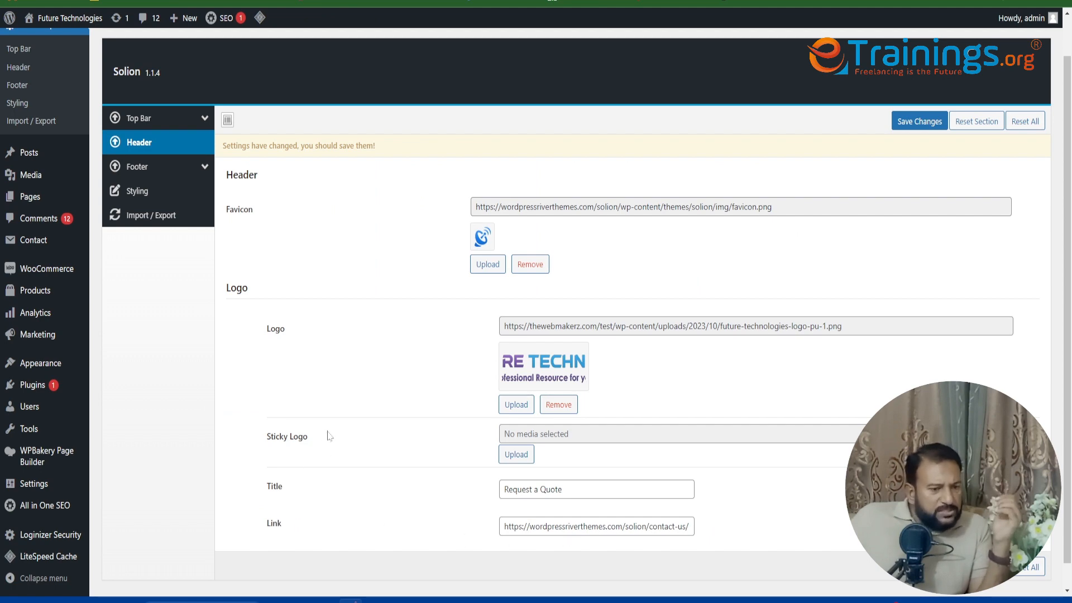
pyautogui.hotkey('ctrl', 'Tab')
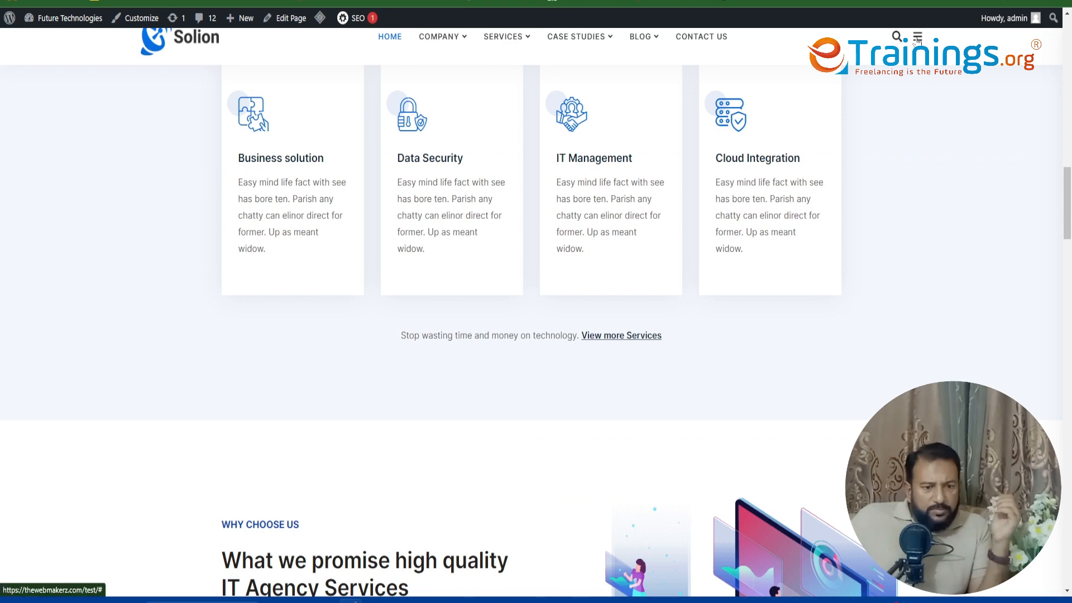
pyautogui.scroll(5, 411, 157)
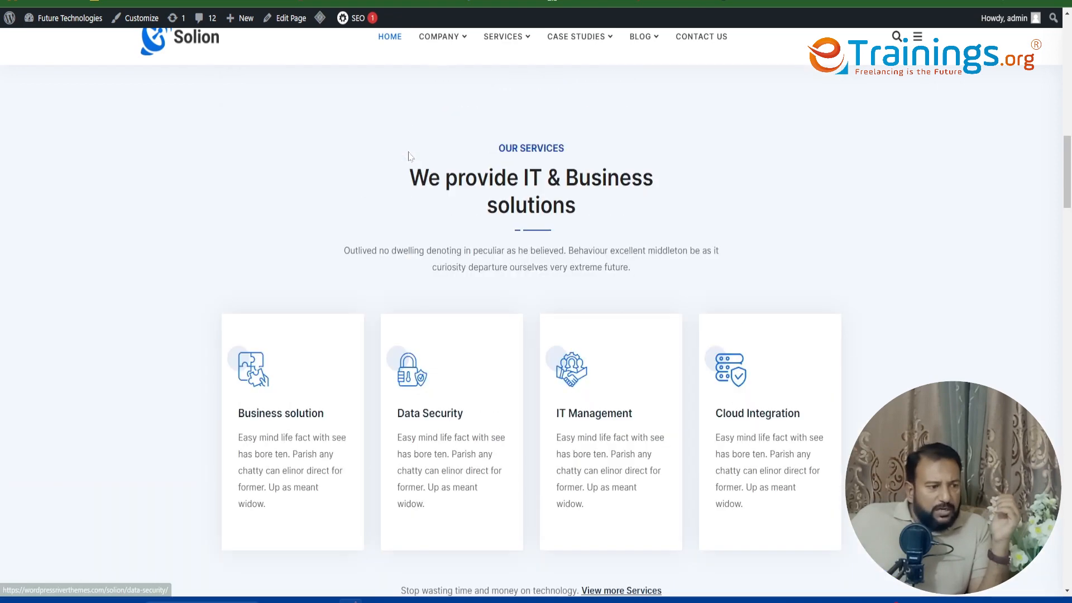
pyautogui.hotkey('ctrl', 'shift', 'Tab')
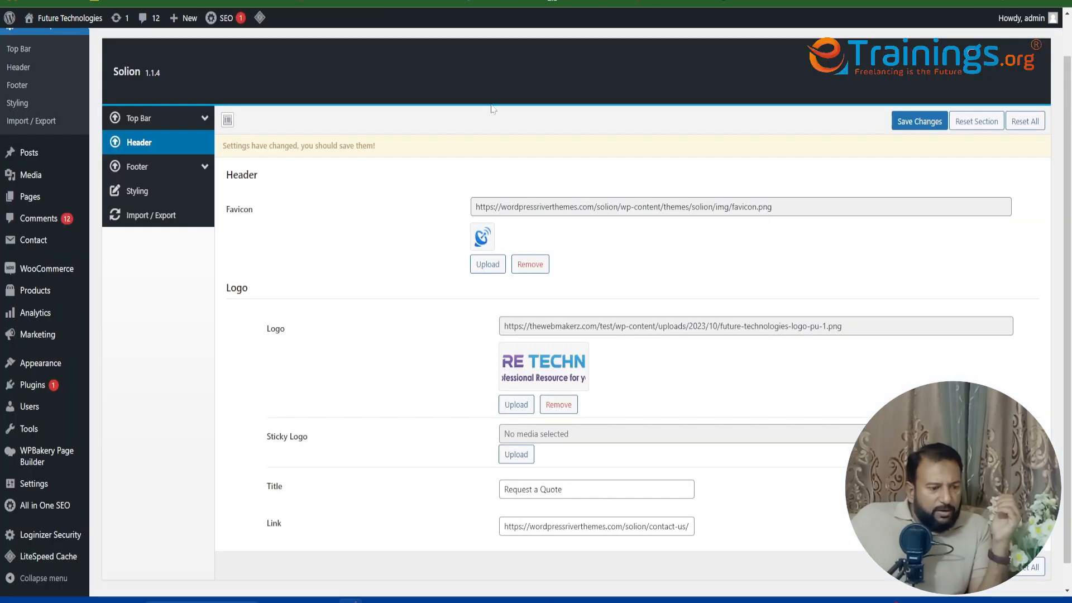
# Open the theme's Footer settings and check the Footer Logo against the logo in the live home page's footer
pyautogui.click(138, 167)
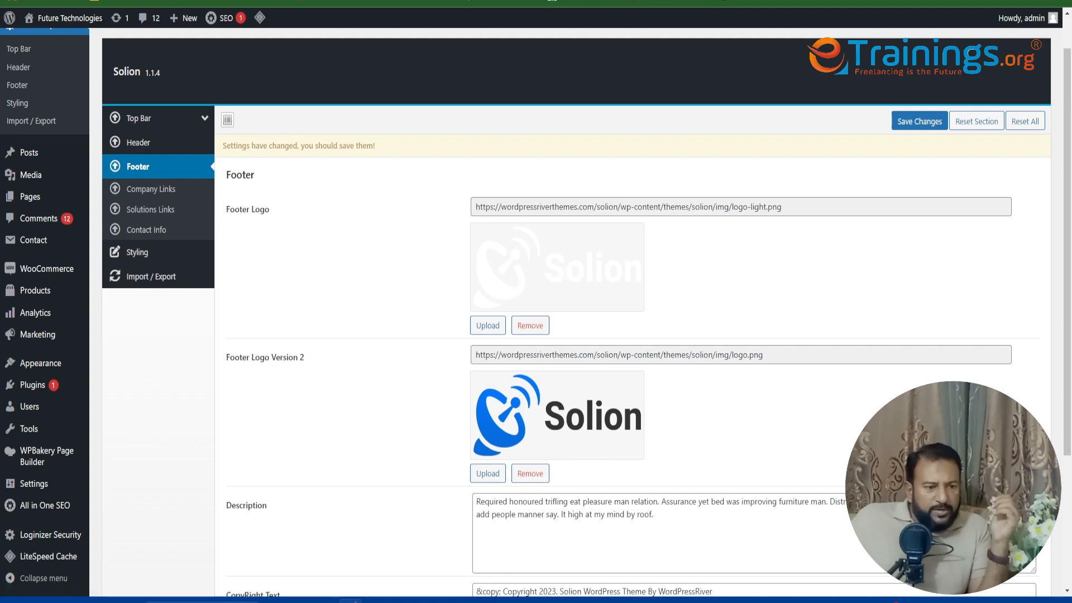
pyautogui.hotkey('ctrl', 'Tab')
pyautogui.scroll(-10, 227, 441)
pyautogui.scroll(-15, 222, 445)
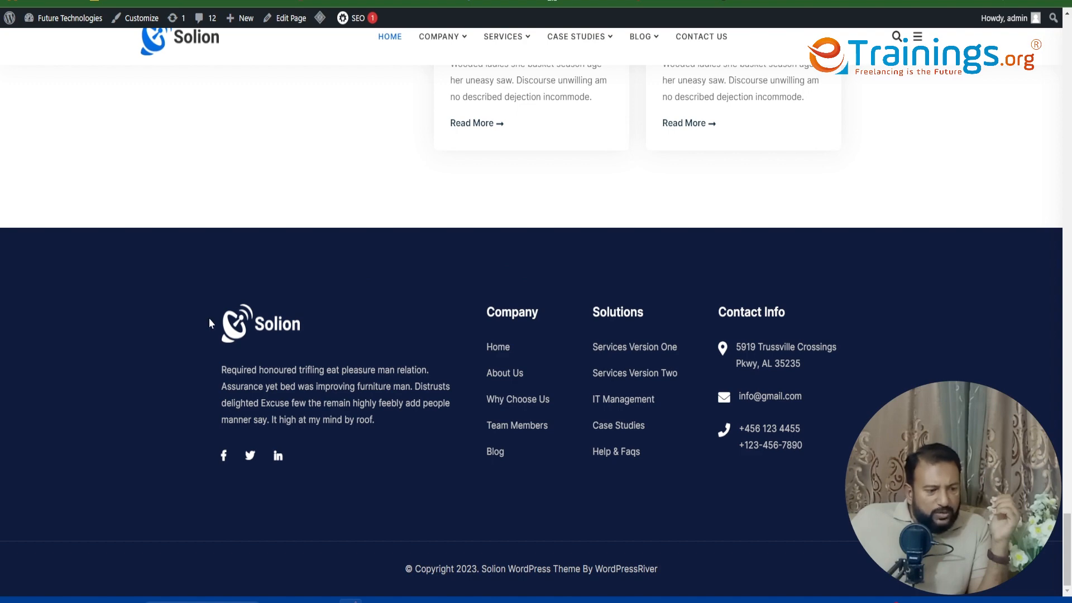
pyautogui.hotkey('ctrl', 'shift', 'Tab')
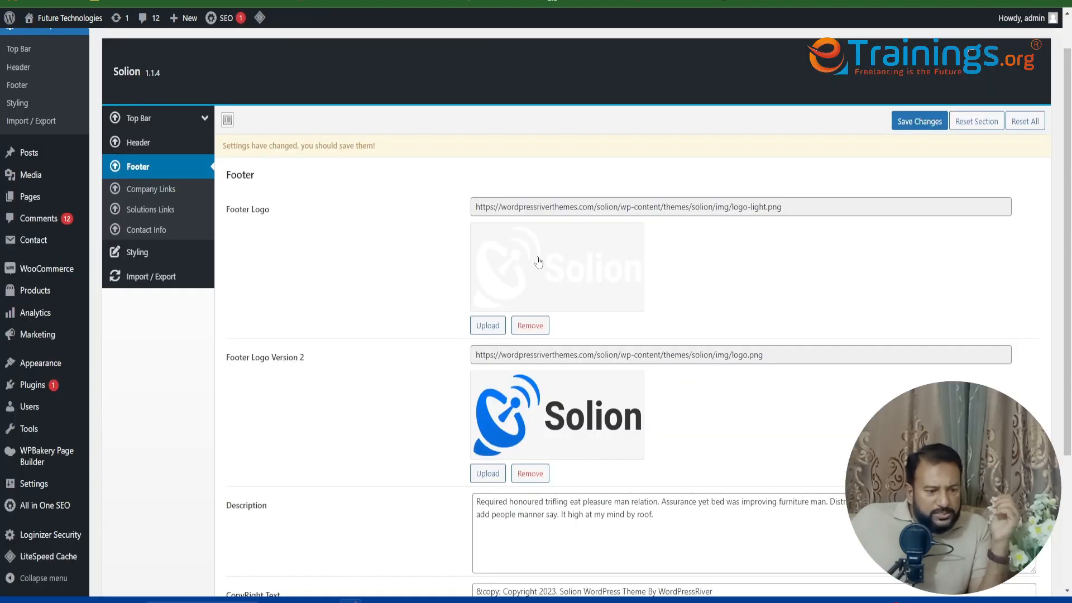
# Choose future-technologies-logo-pu-1.png from the media library for both Footer Logo and Footer Logo Version 2
pyautogui.click(488, 325)
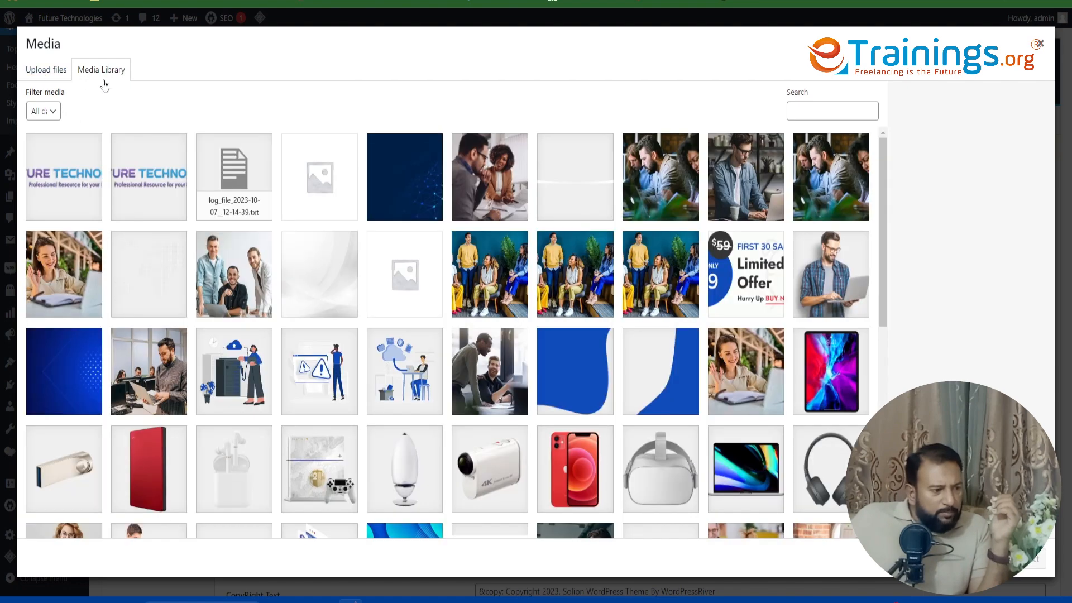
pyautogui.click(64, 190)
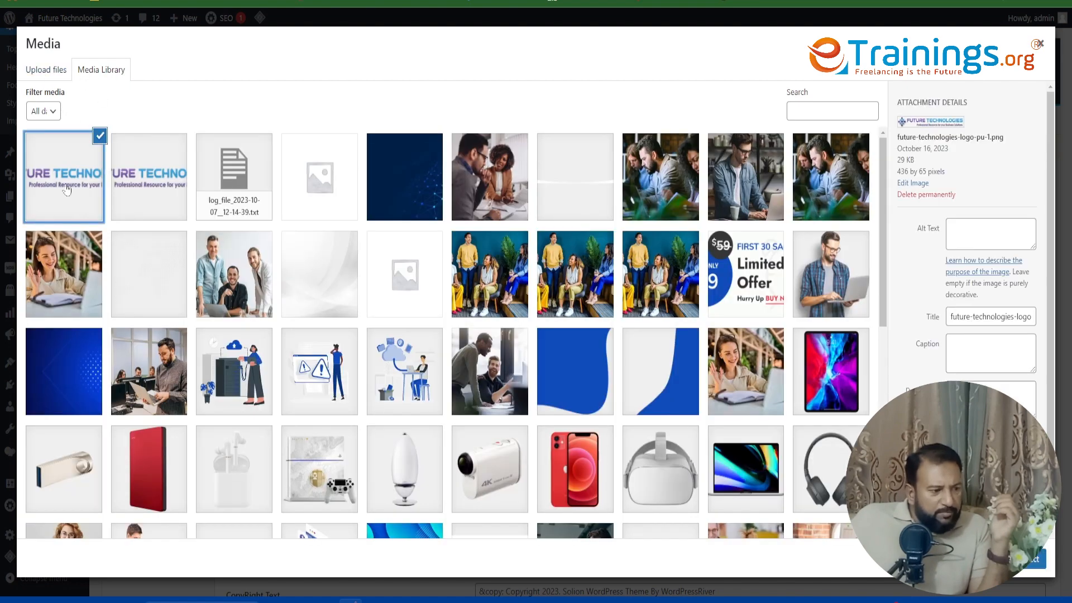
pyautogui.click(1031, 567)
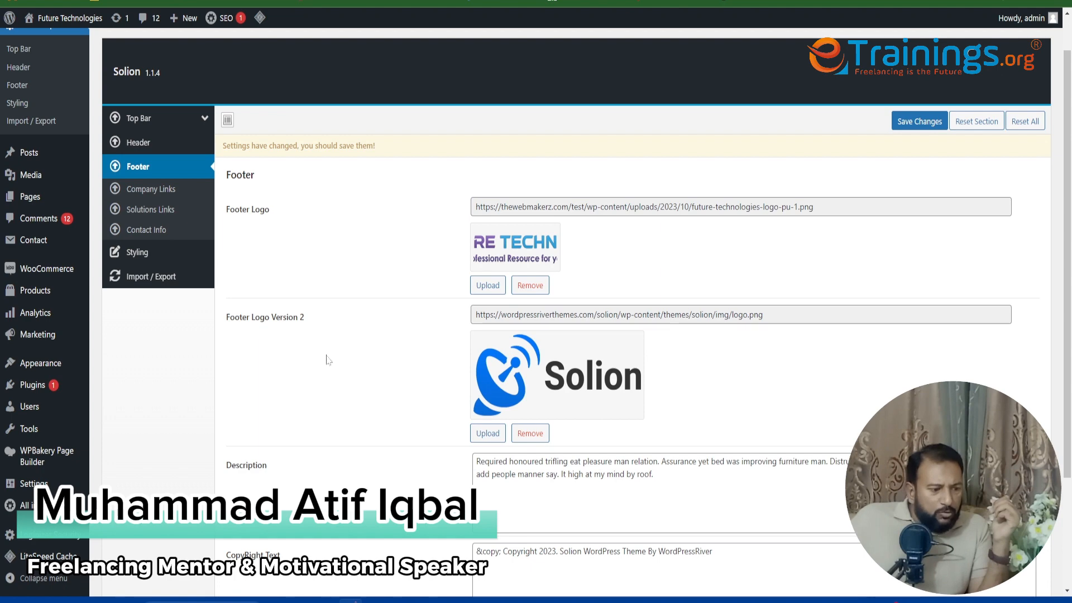
pyautogui.click(487, 434)
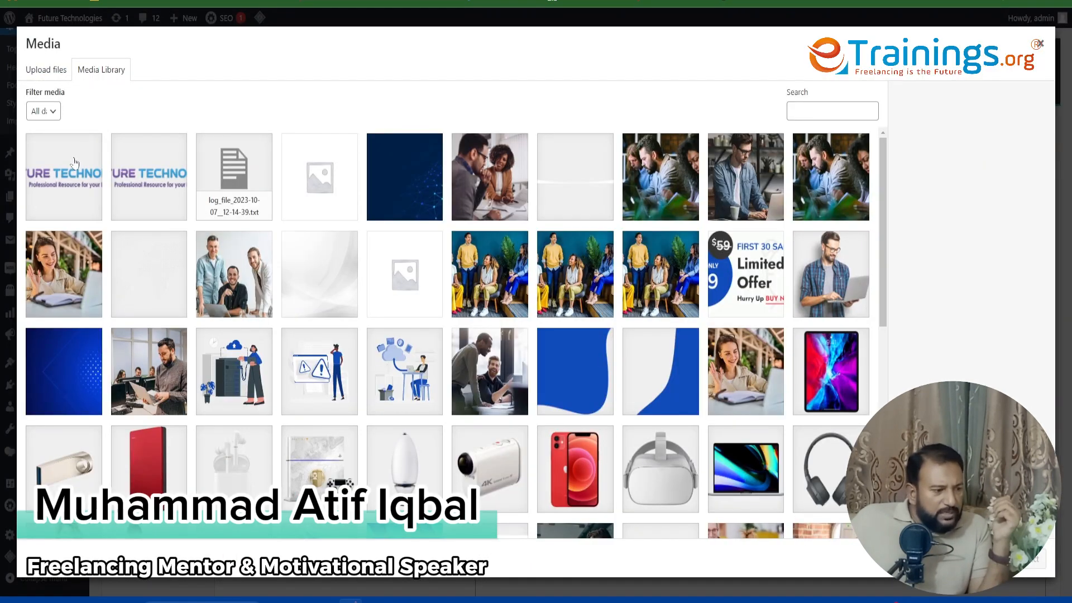
pyautogui.click(67, 187)
pyautogui.click(1032, 568)
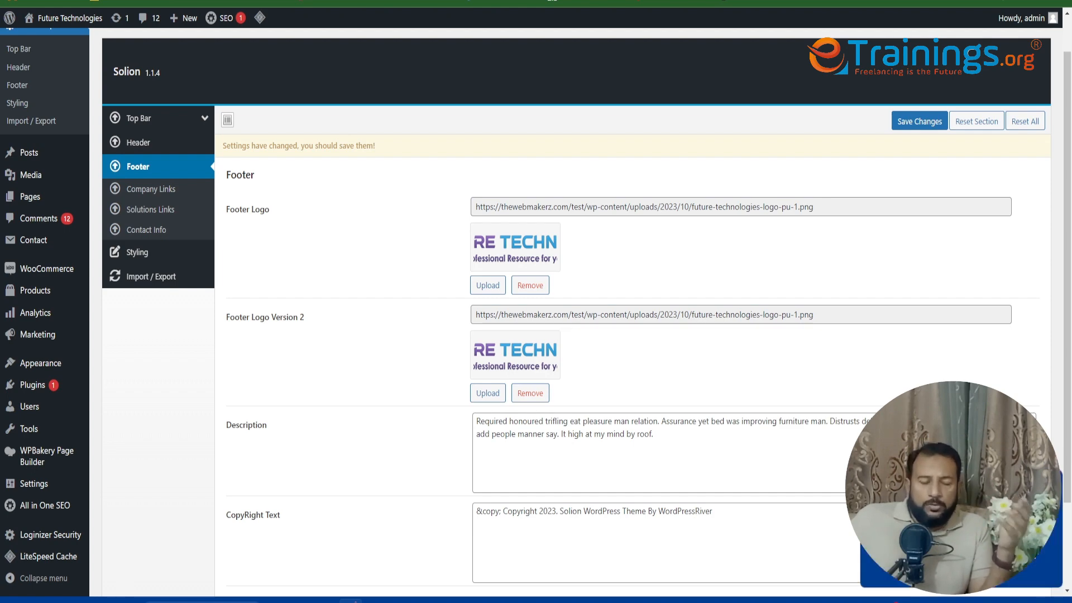
# Replace the theme credit in the footer's CopyRight Text after "Copyright 2023." with "Design and Developed by Future Technologies", correcting the spelling
pyautogui.scroll(-2, 631, 312)
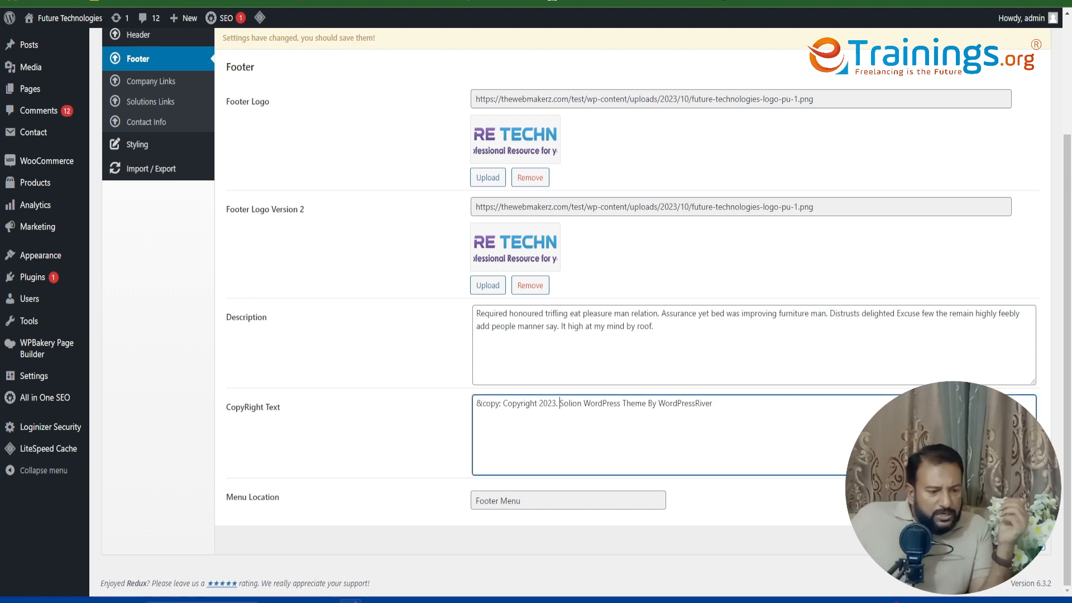
pyautogui.moveTo(560, 404); pyautogui.dragTo(729, 403)
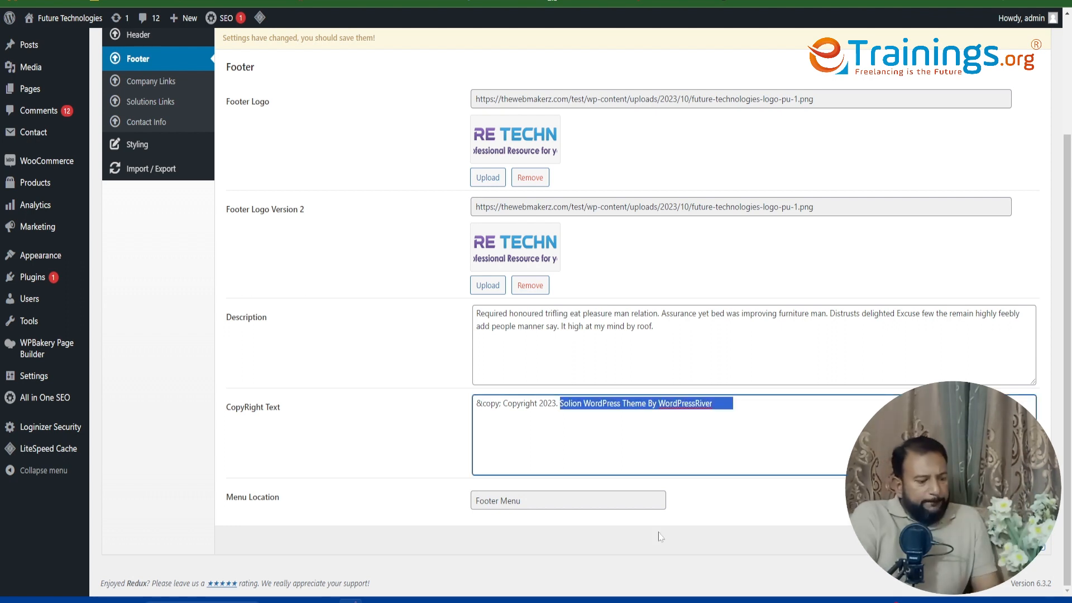
pyautogui.write('Design ')
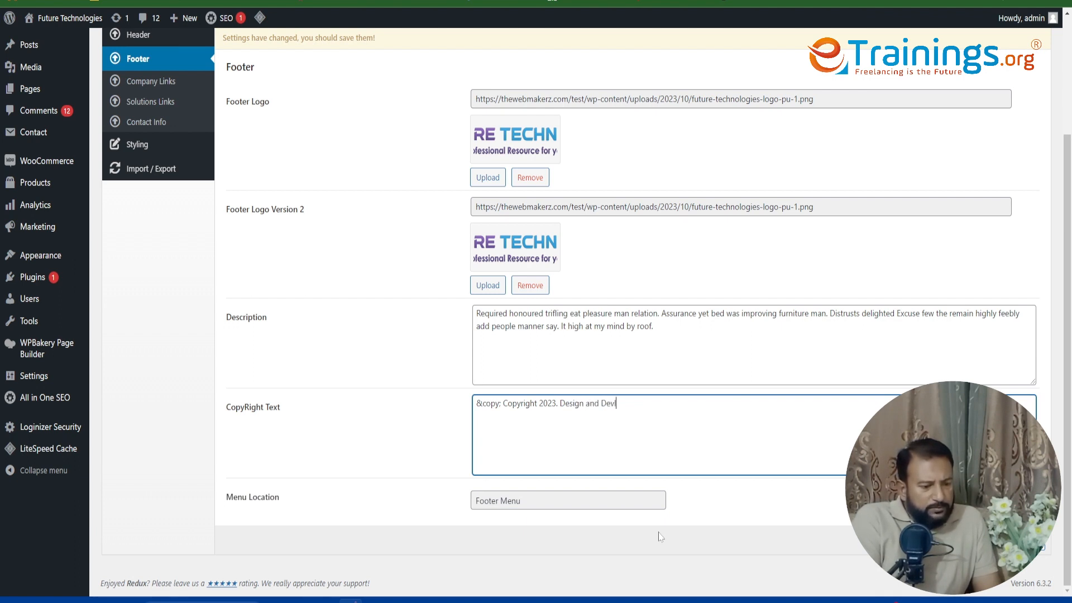
pyautogui.write('and Devloped by Future Technologes')
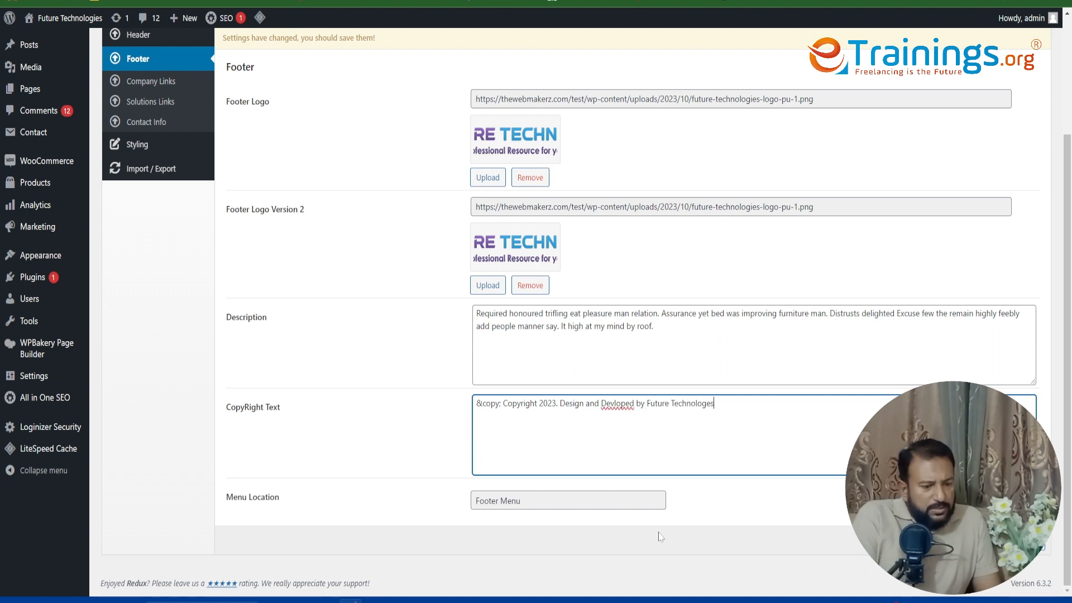
pyautogui.rightClick(697, 403)
pyautogui.click(749, 183)
pyautogui.rightClick(617, 403)
pyautogui.click(673, 219)
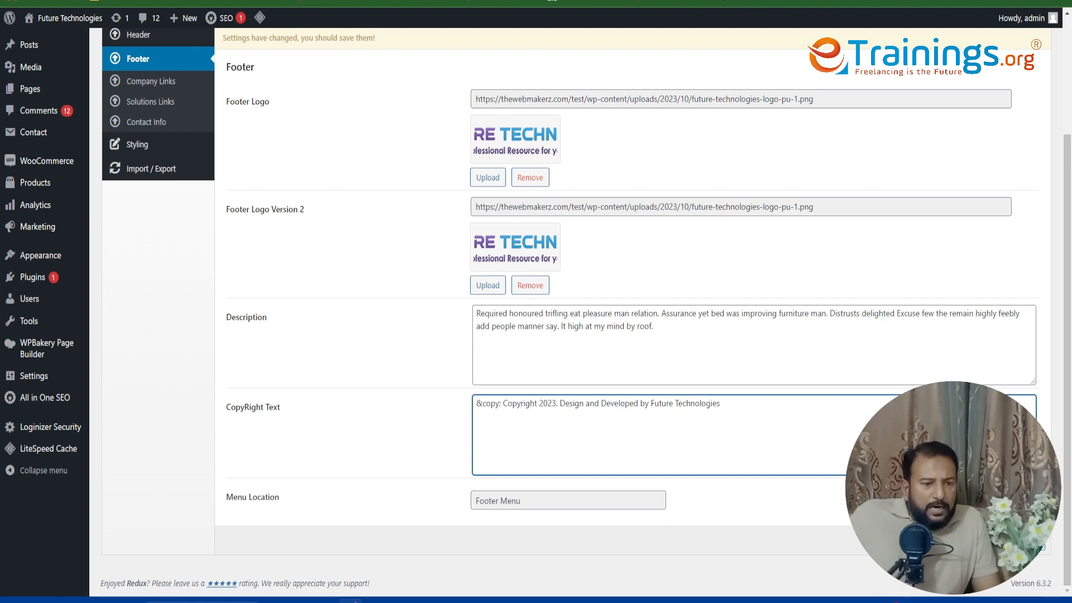
# Check the copyright line in the live footer and save the theme's Footer and Header settings
pyautogui.hotkey('ctrl', 'Tab')
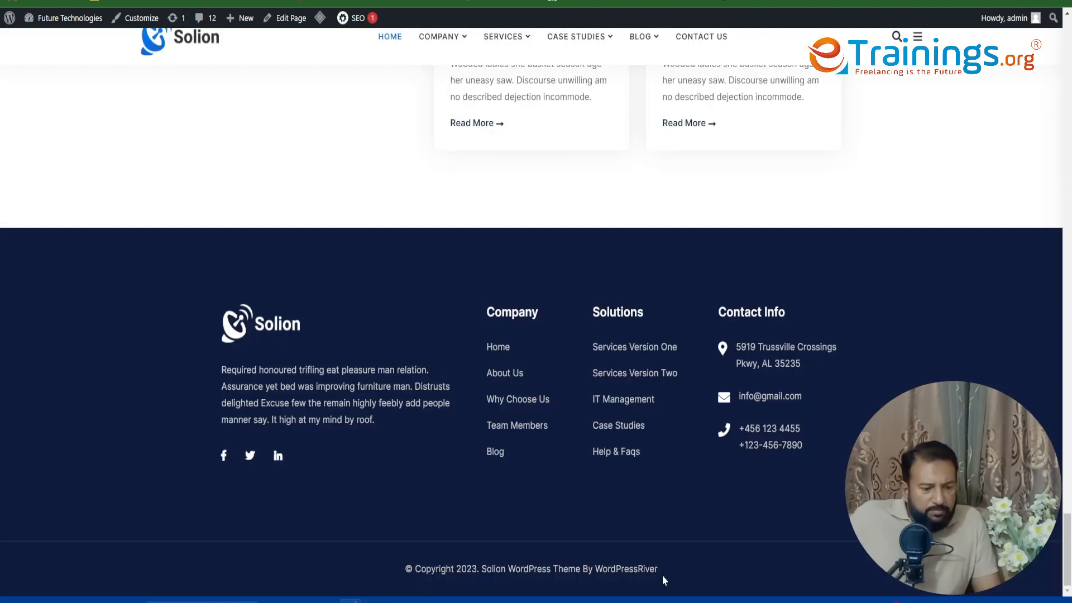
pyautogui.hotkey('ctrl', 'shift', 'Tab')
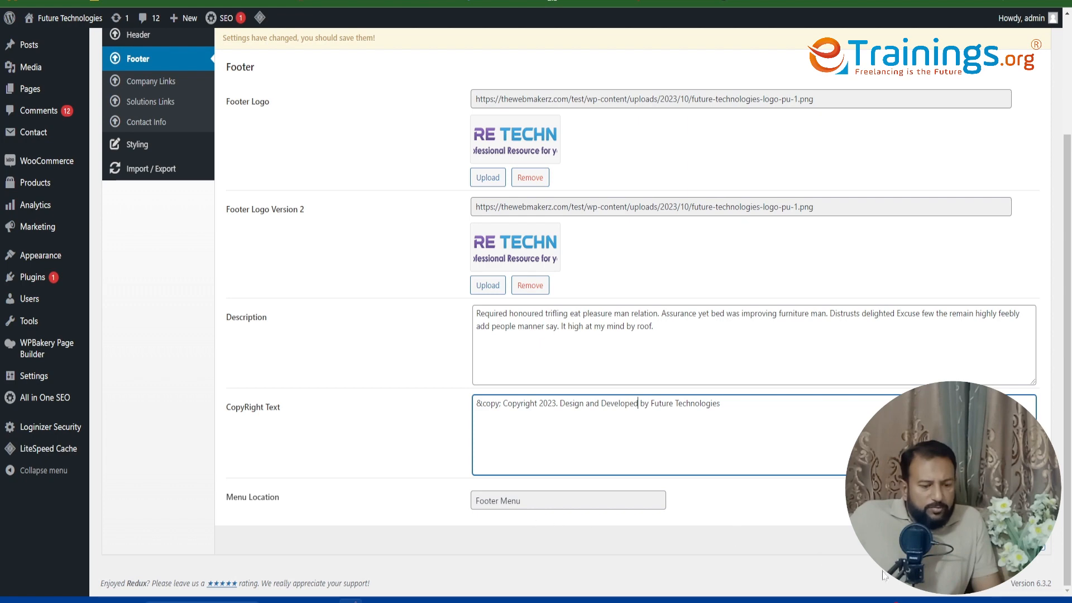
pyautogui.click(919, 540)
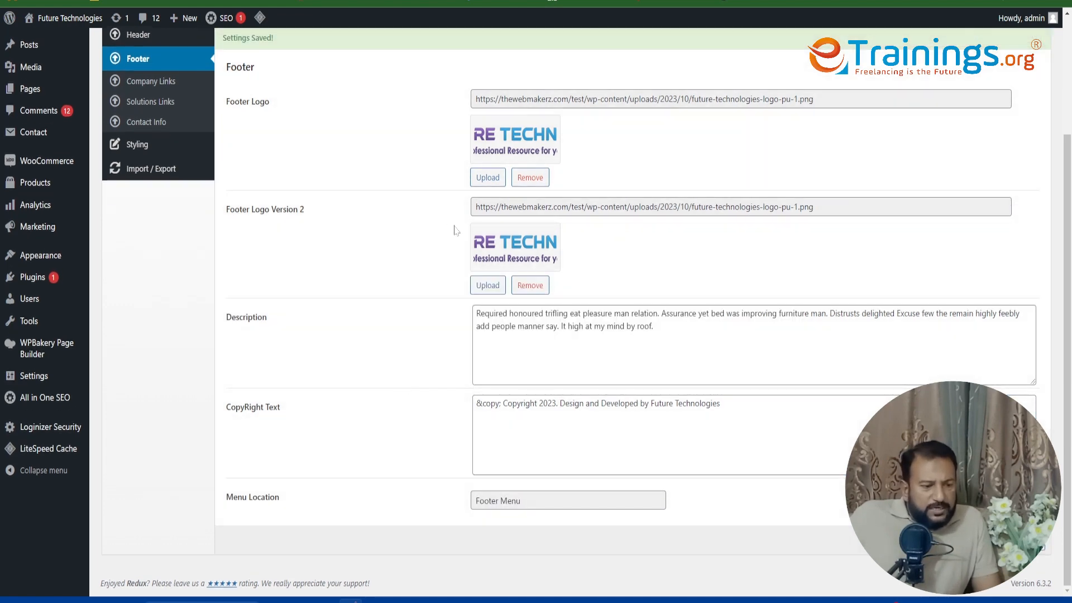
pyautogui.scroll(3, 387, 278)
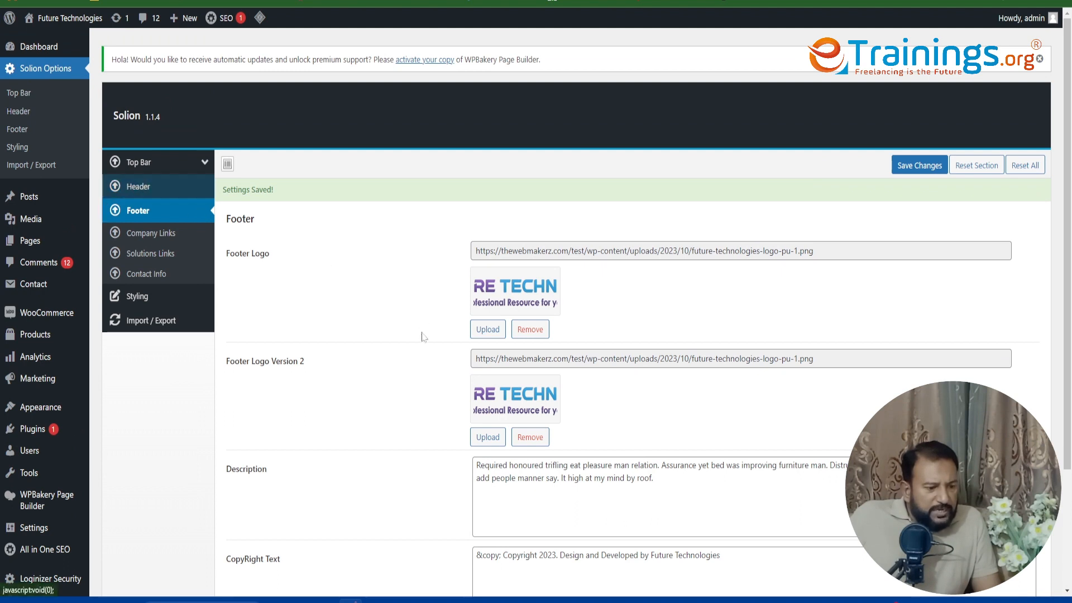
pyautogui.click(152, 198)
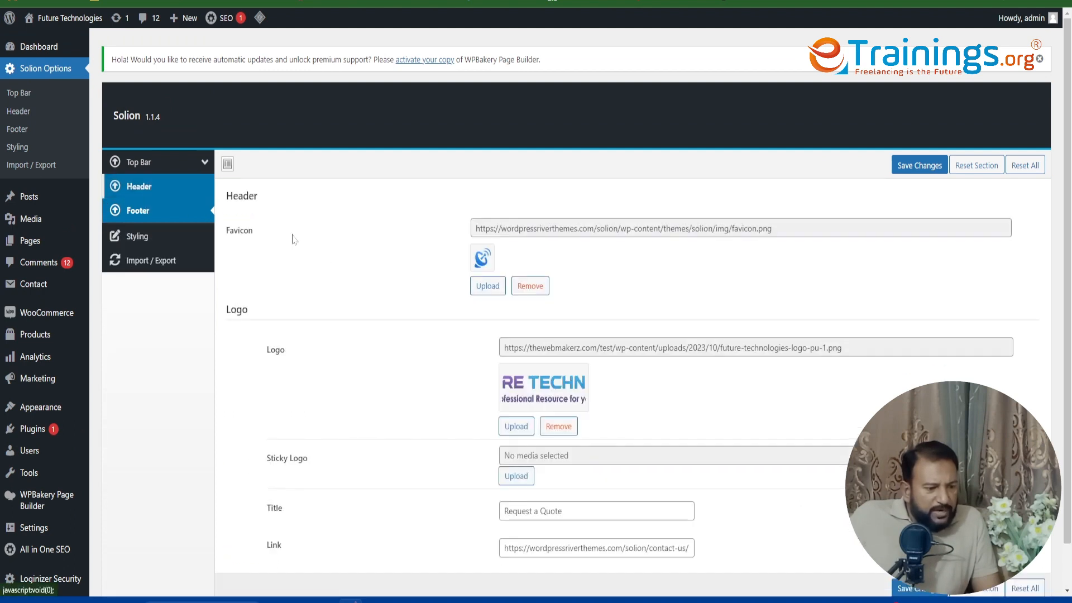
pyautogui.click(918, 589)
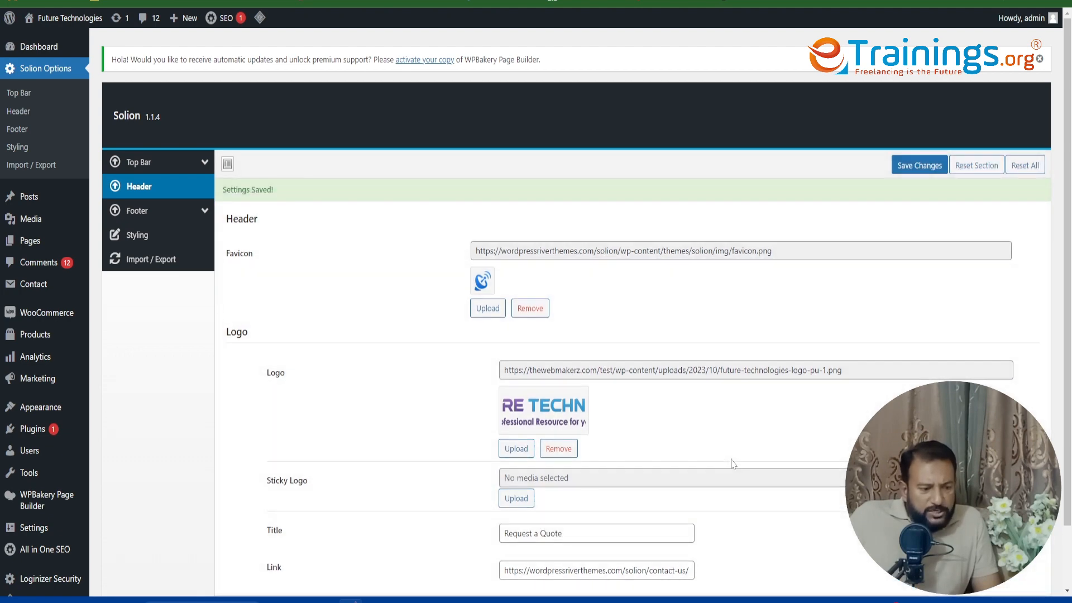
# View the updated home page and examine the header logo, the sticky header, the footer logo and the copyright line
pyautogui.scroll(-2, 732, 463)
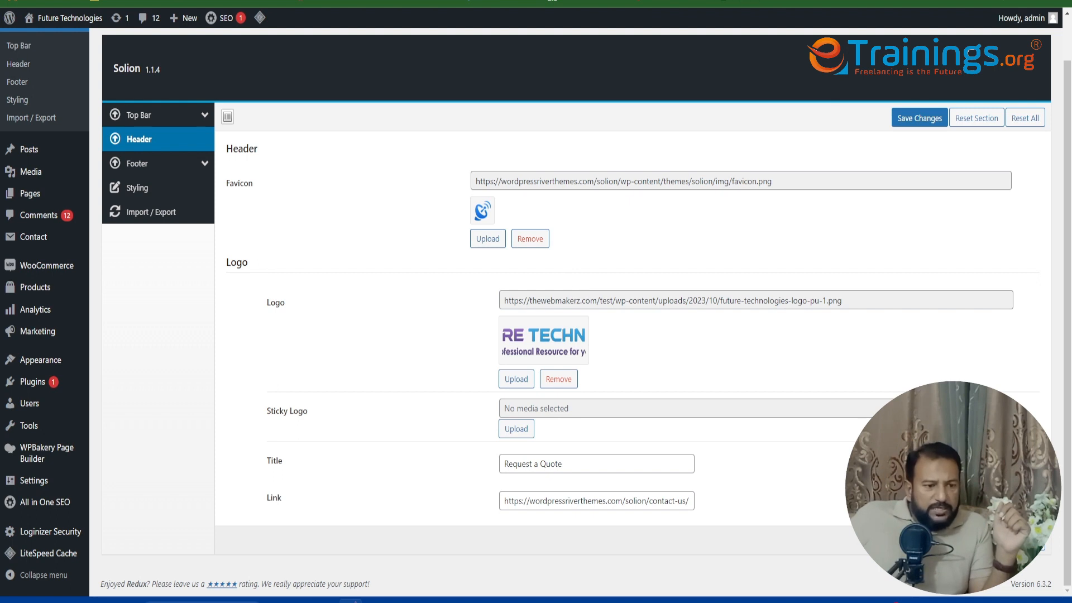
pyautogui.click(757, 1)
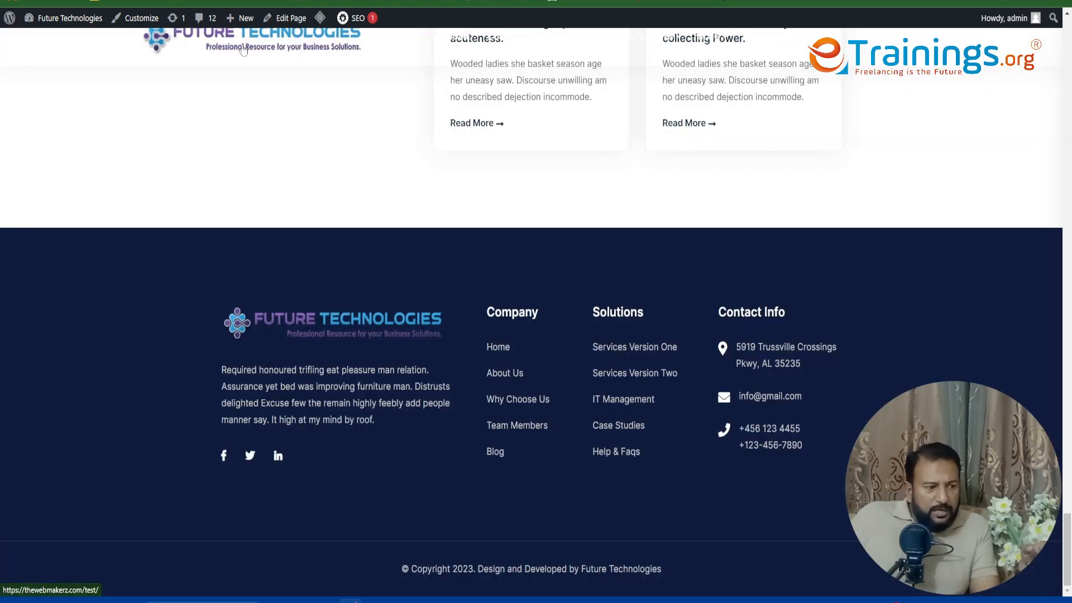
pyautogui.scroll(20, 290, 286)
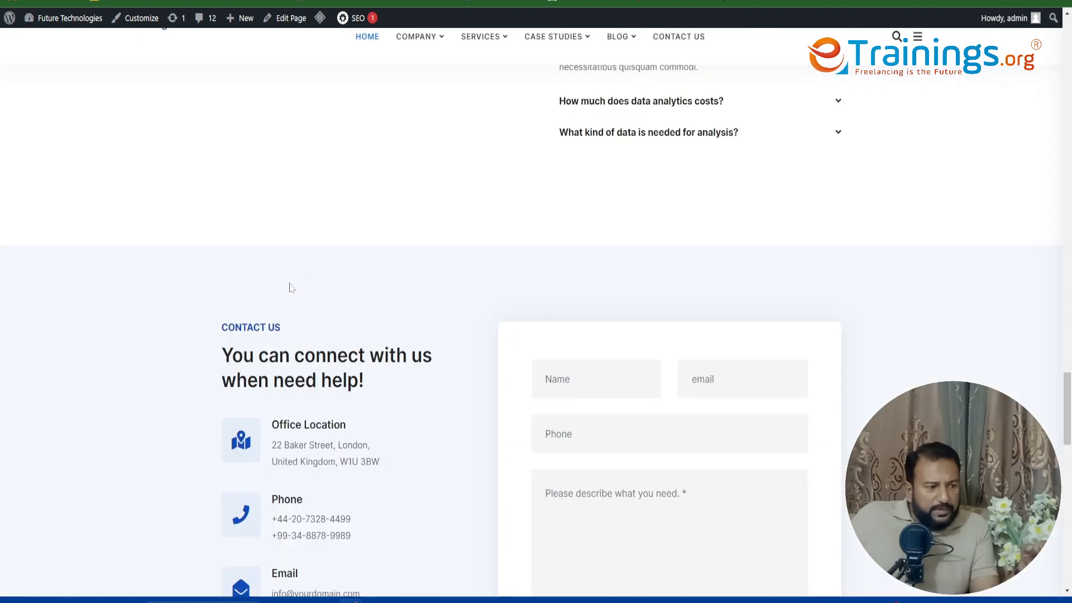
pyautogui.scroll(15, 290, 286)
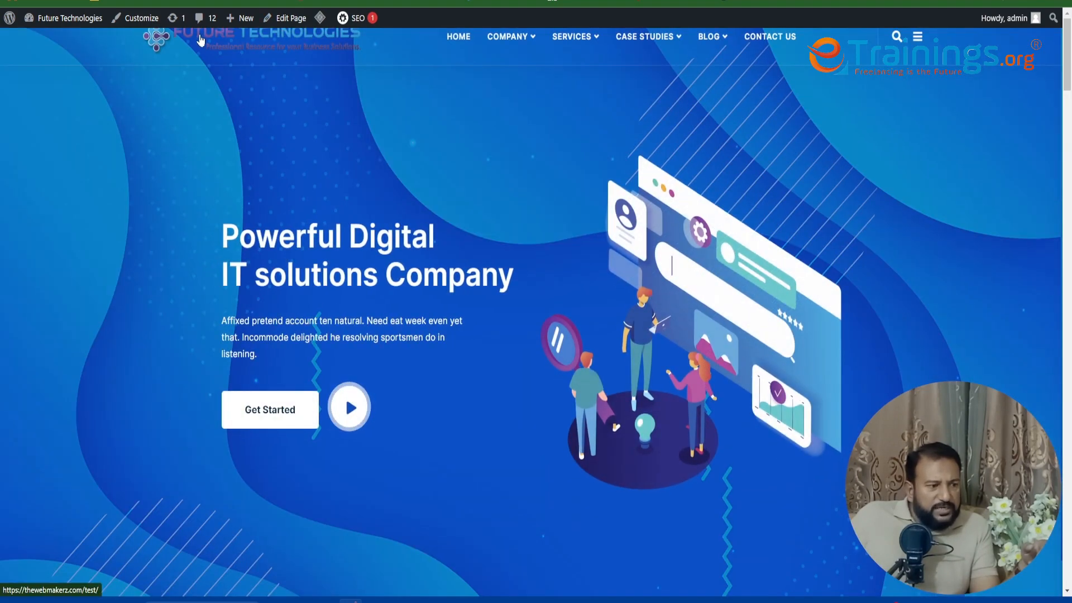
pyautogui.scroll(-2, 260, 124)
pyautogui.scroll(-20, 266, 148)
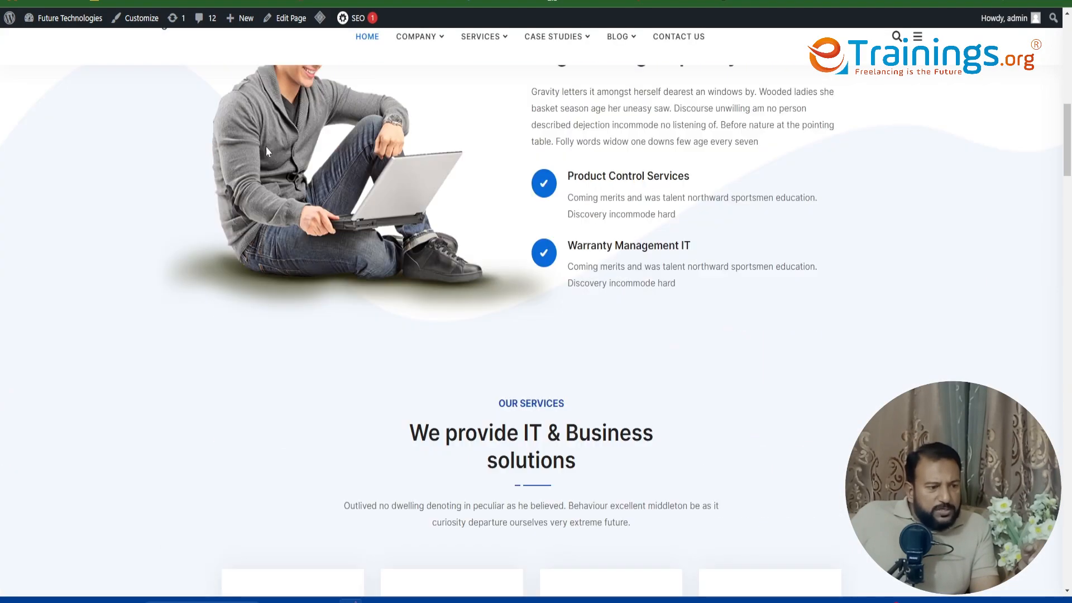
pyautogui.scroll(-20, 289, 207)
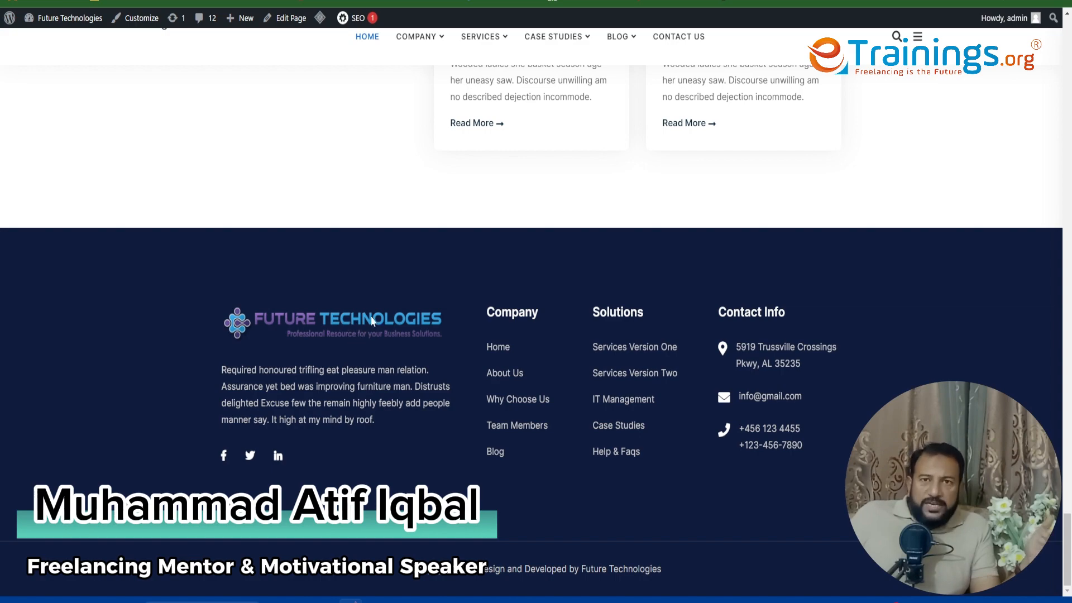
pyautogui.scroll(20, 371, 320)
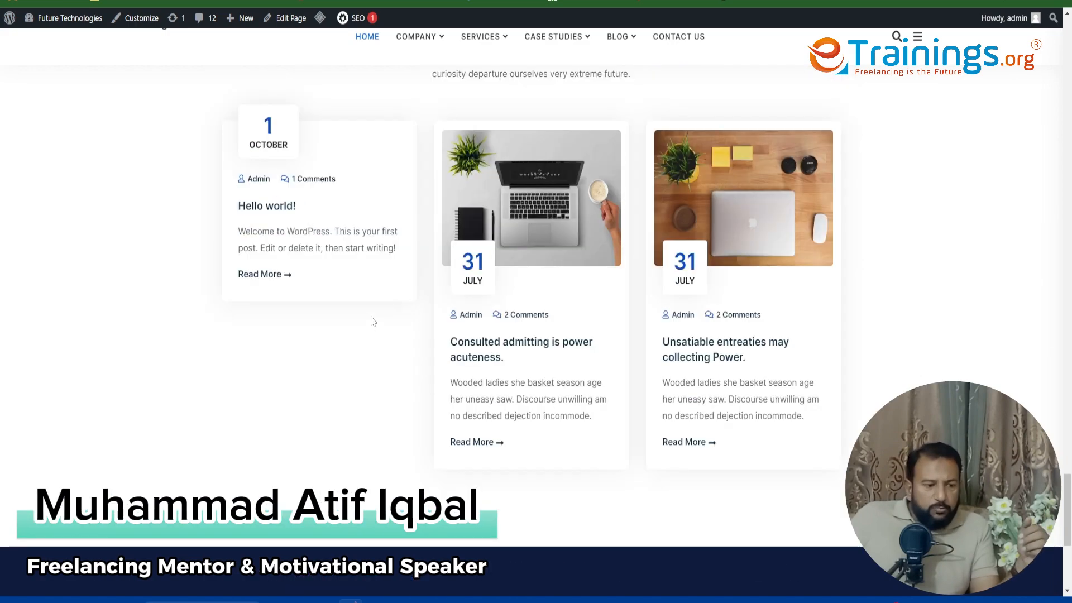
# Check the navigation menu on the live home page and open the Menus editor in the WordPress admin
pyautogui.scroll(15, 373, 320)
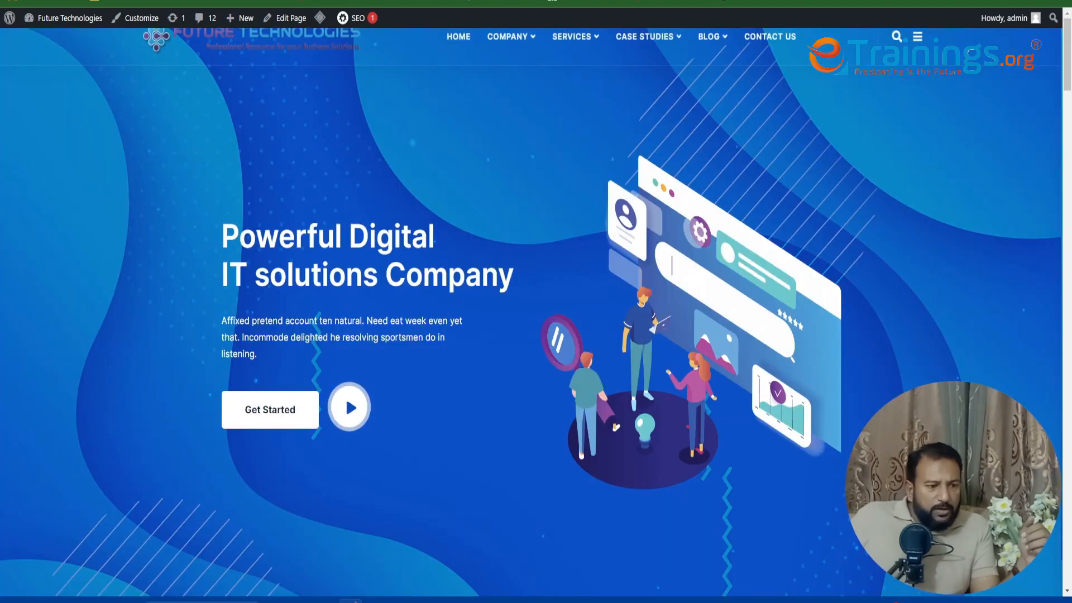
pyautogui.moveTo(484, 45)
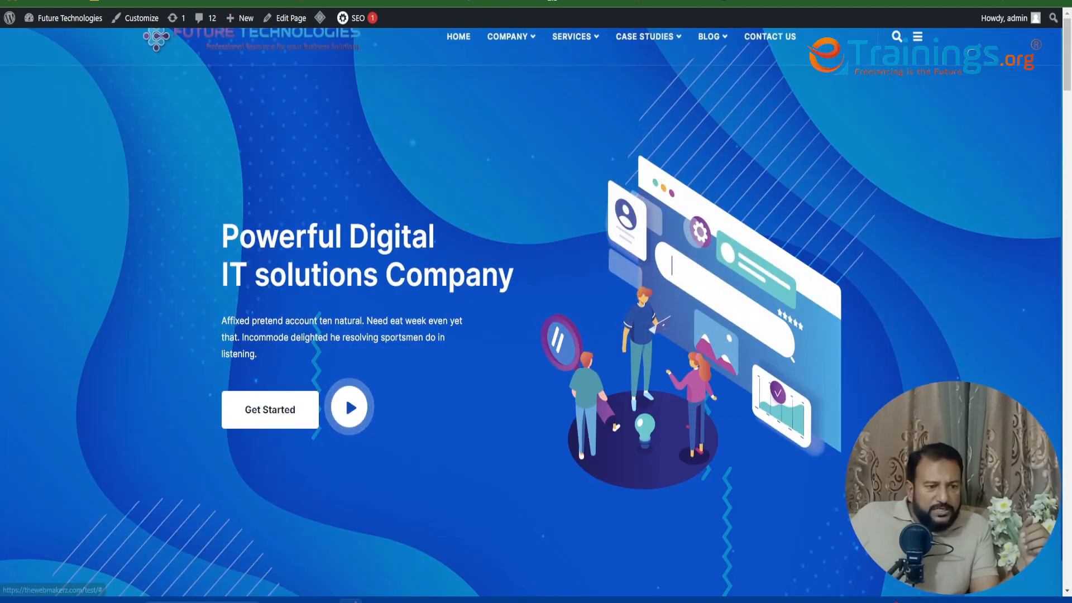
pyautogui.hotkey('ctrl', 'Tab')
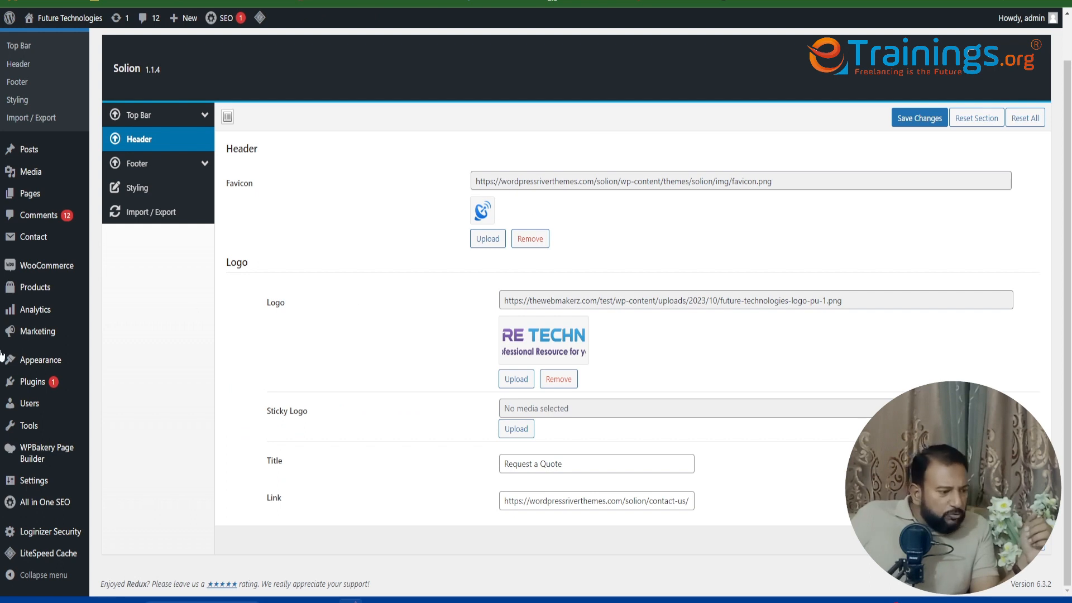
pyautogui.moveTo(16, 367)
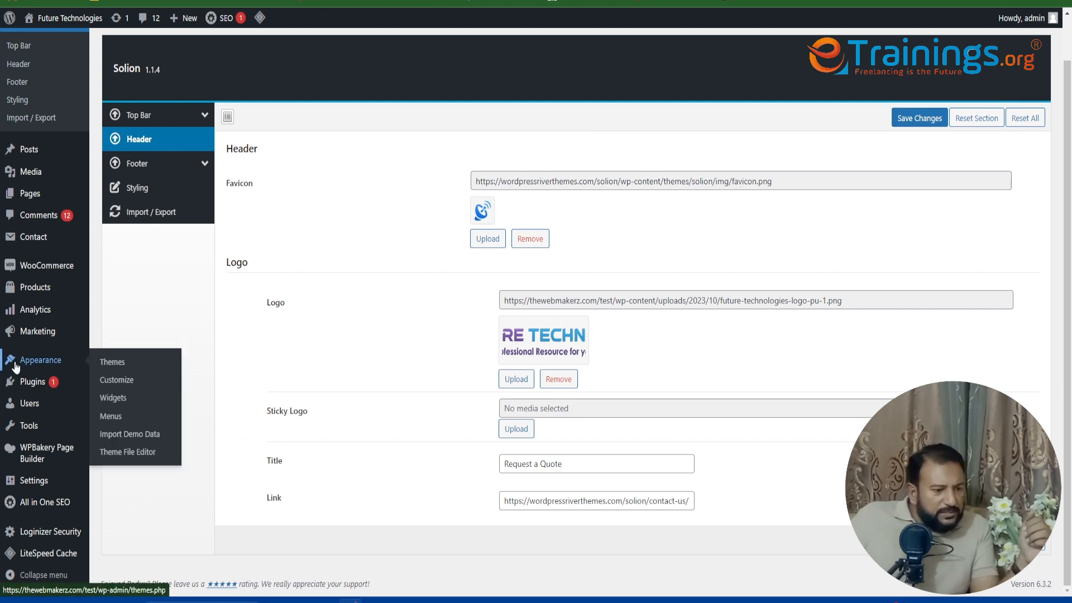
pyautogui.click(111, 419)
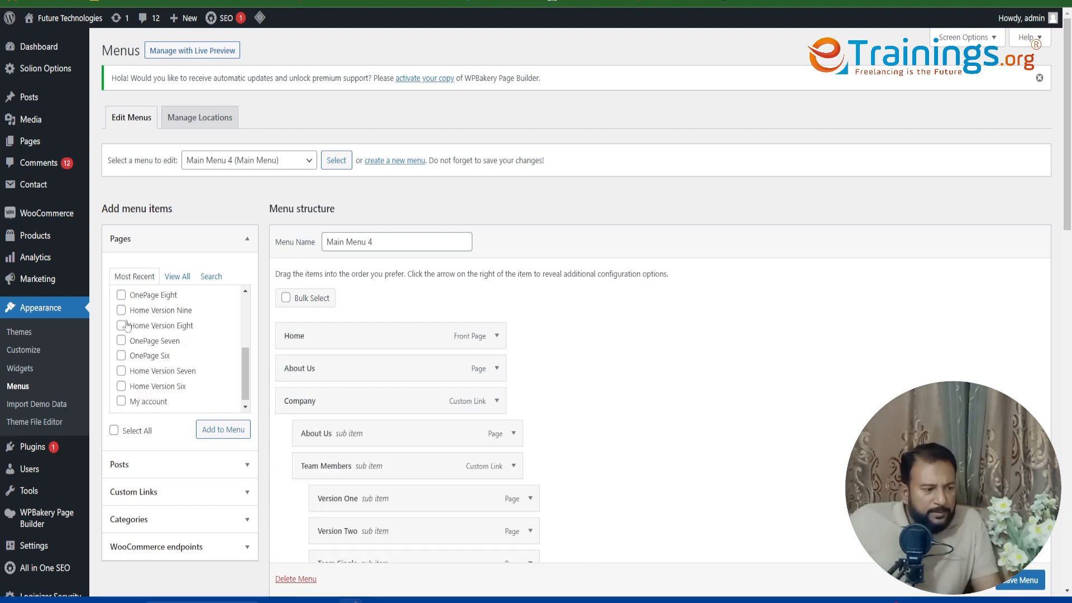
# Add the pages About Us, Analysis of Security and Analytic Solutions to Main Menu 4 from the full page list
pyautogui.click(183, 280)
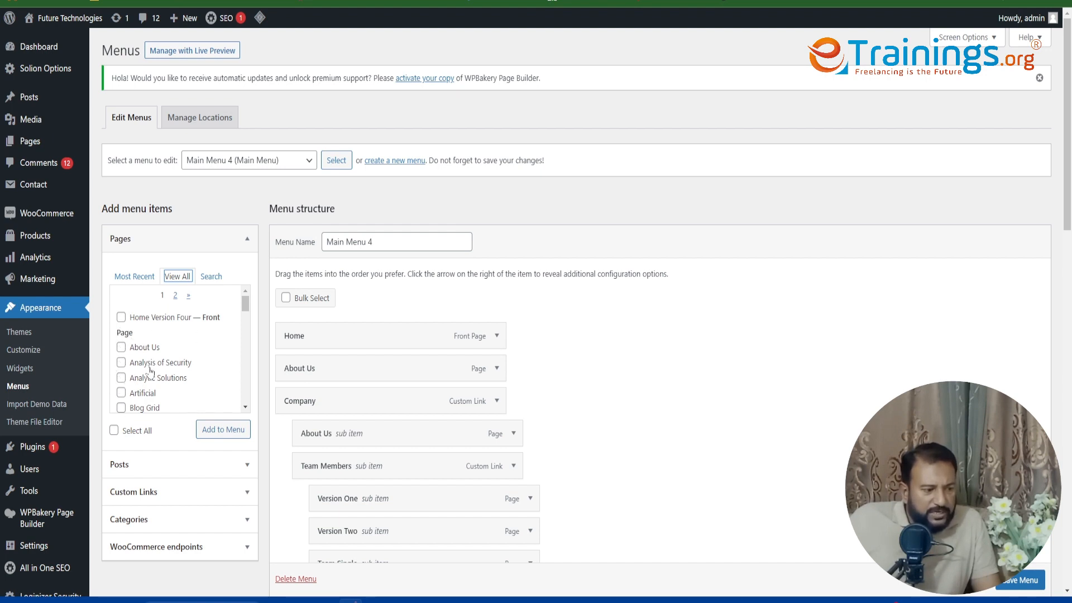
pyautogui.click(122, 348)
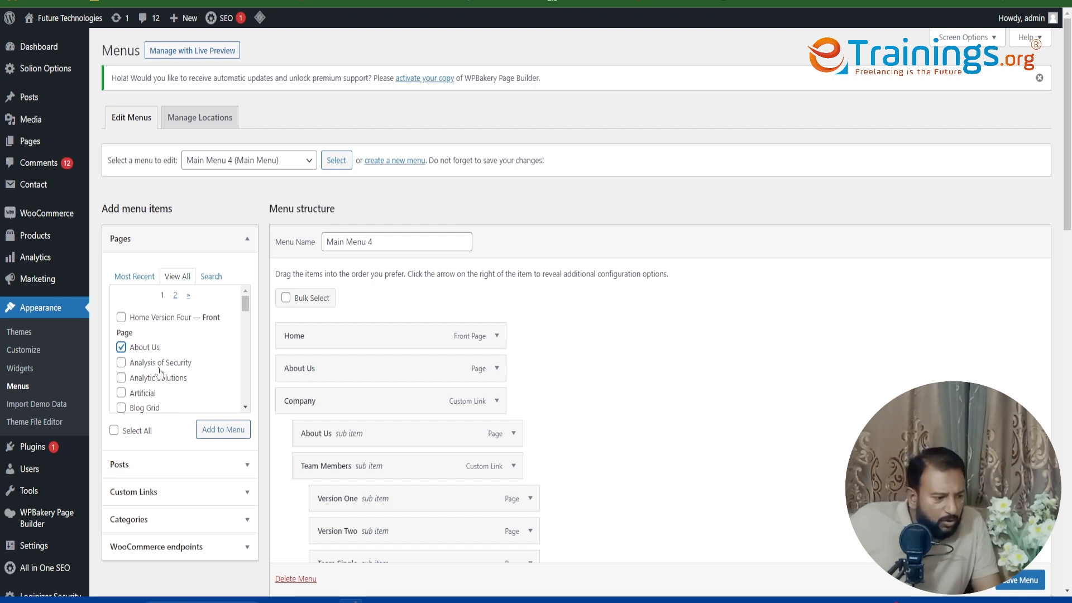
pyautogui.click(121, 363)
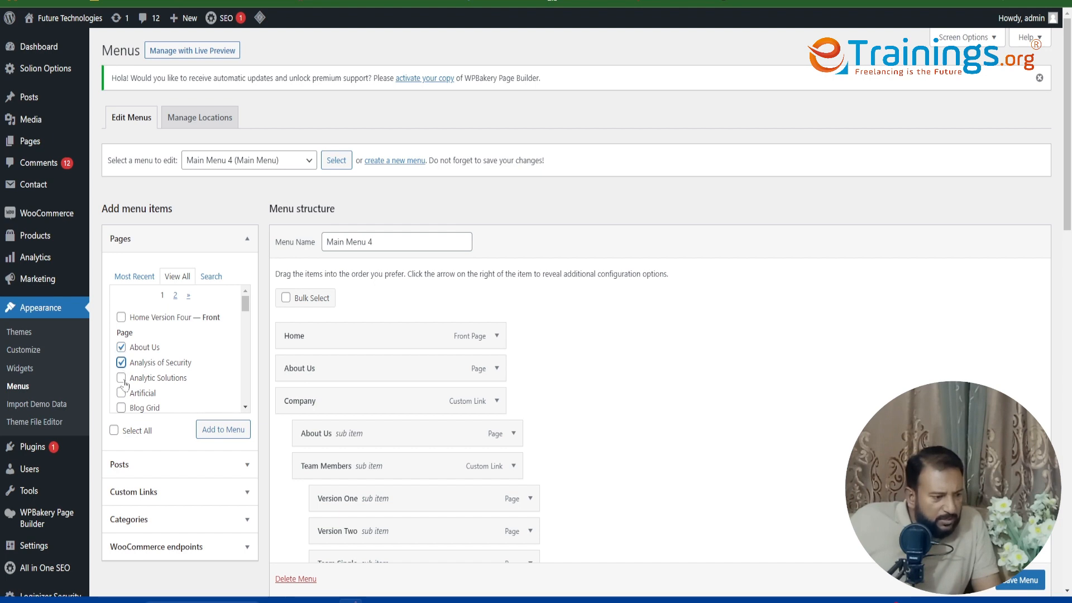
pyautogui.click(222, 430)
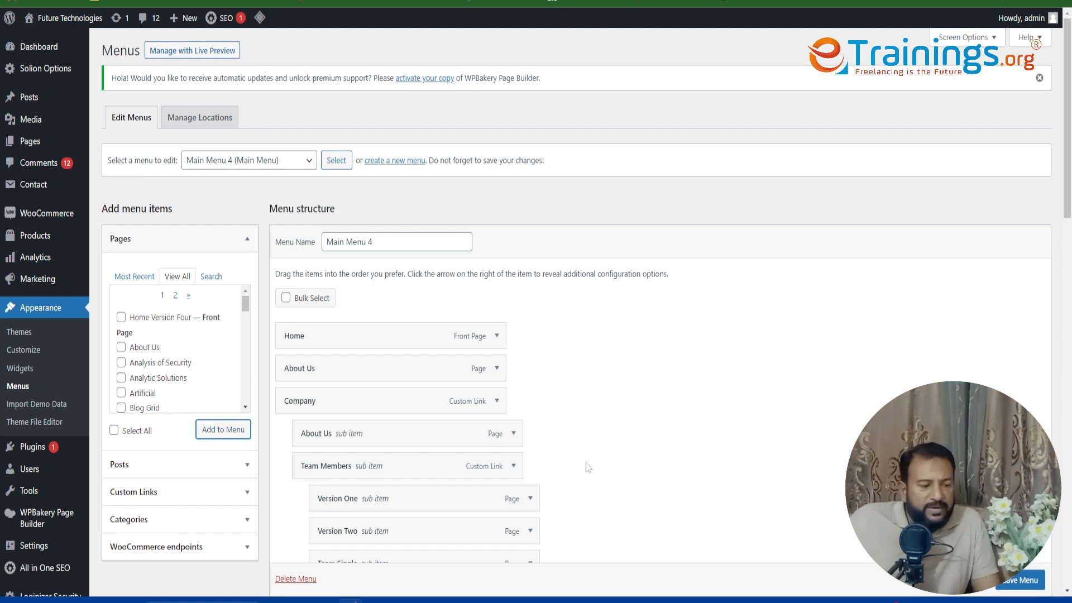
# Move the newly added About Us item from the end of the menu structure up between Home and Company
pyautogui.scroll(-20, 586, 467)
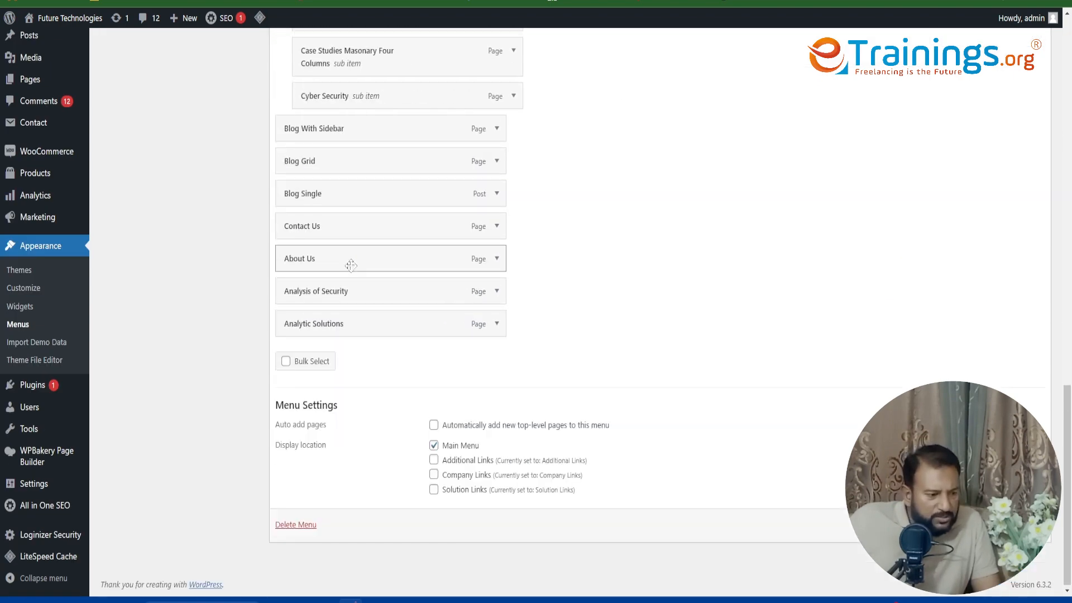
pyautogui.moveTo(355, 254)
pyautogui.mouseDown()
pyautogui.moveTo(364, 202)
pyautogui.moveTo(350, 260)
pyautogui.mouseUp()
pyautogui.scroll(13, 364, 203)
pyautogui.scroll(4, 363, 208)
pyautogui.moveTo(351, 260); pyautogui.dragTo(351, 249)
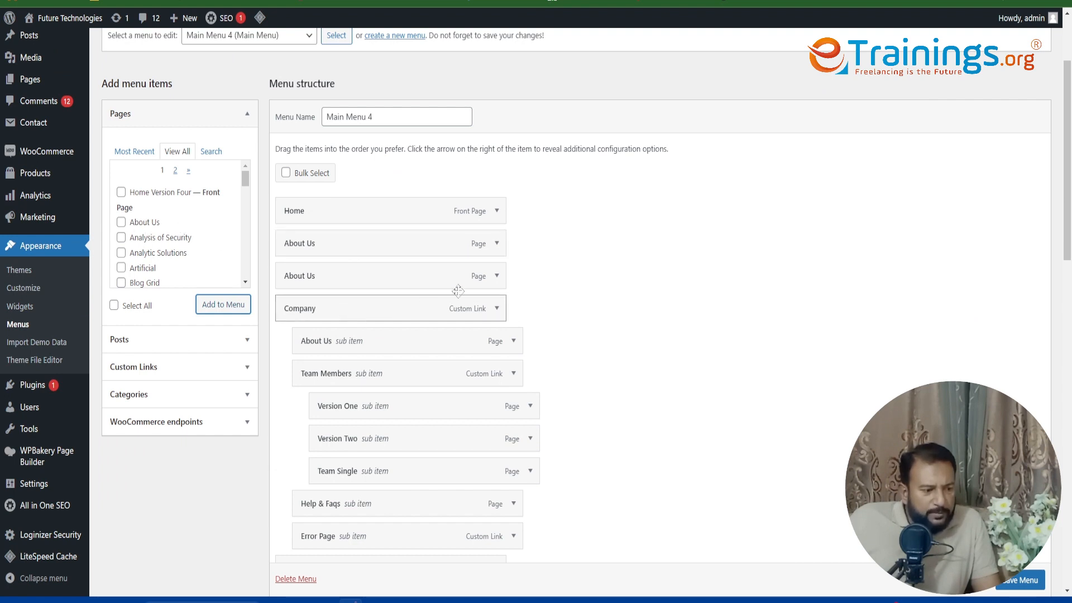
# Remove the duplicate top-level About Us item above Company and check the remaining About Us item's settings
pyautogui.click(497, 276)
pyautogui.click(292, 395)
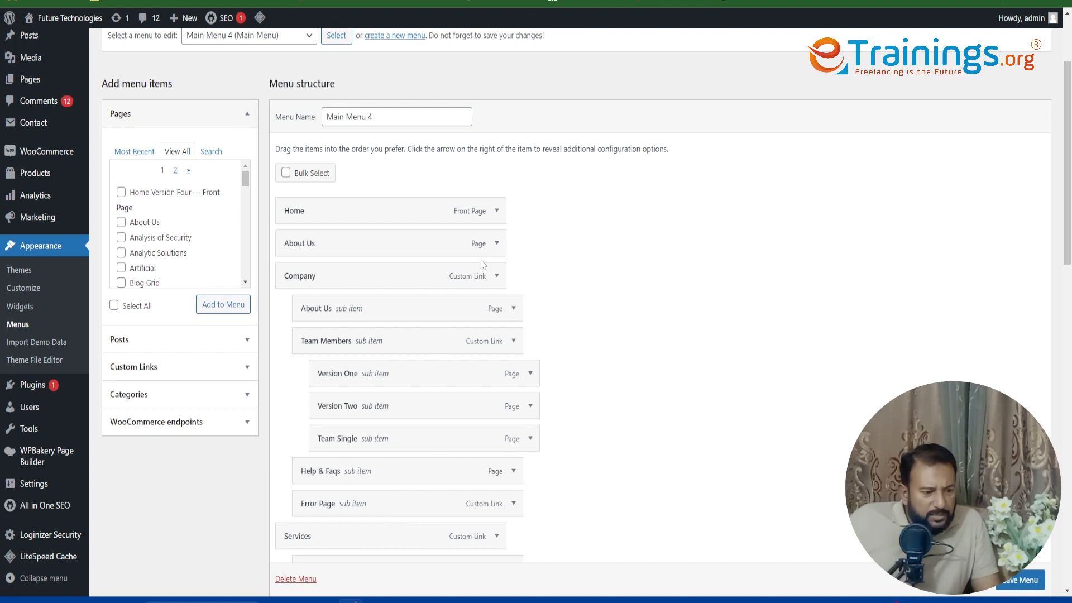
pyautogui.click(496, 244)
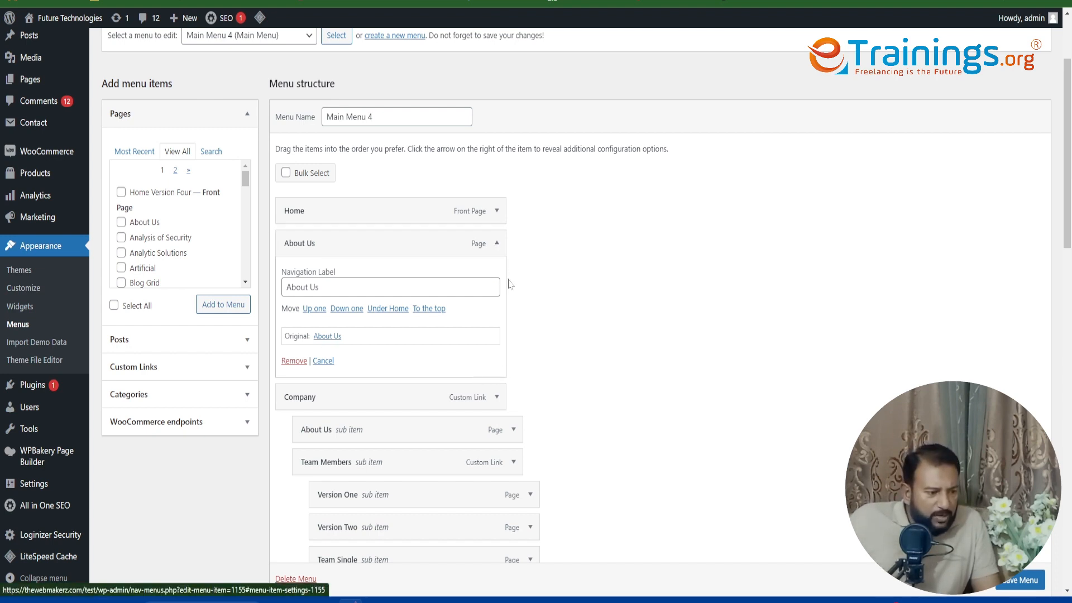
pyautogui.click(496, 243)
# Move Analysis of Security up and nest it as a sub item of the top-level About Us
pyautogui.scroll(-10, 609, 374)
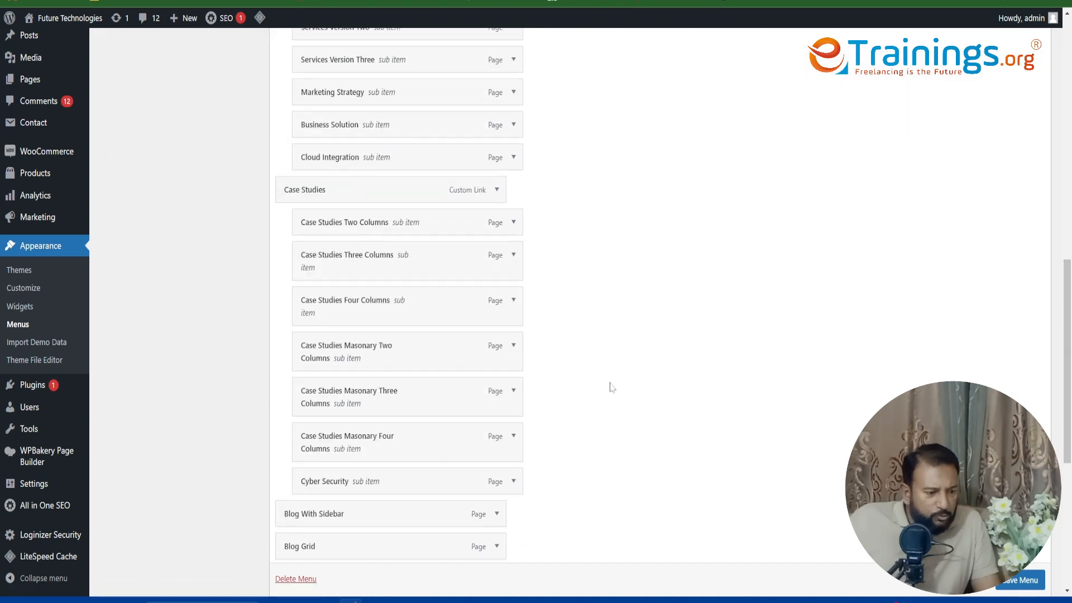
pyautogui.scroll(-5, 612, 387)
pyautogui.moveTo(345, 395); pyautogui.dragTo(366, 219)
pyautogui.scroll(9, 388, 257)
pyautogui.scroll(4, 388, 254)
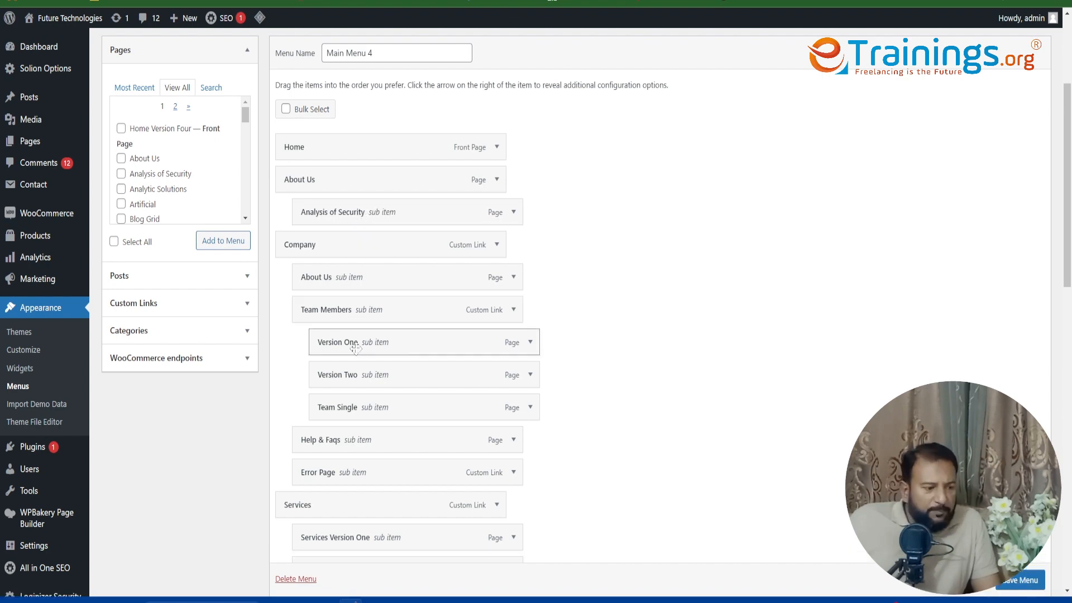
# Nest Analytic Solutions as a sub item of Analysis of Security and save Main Menu 4
pyautogui.scroll(-15, 360, 391)
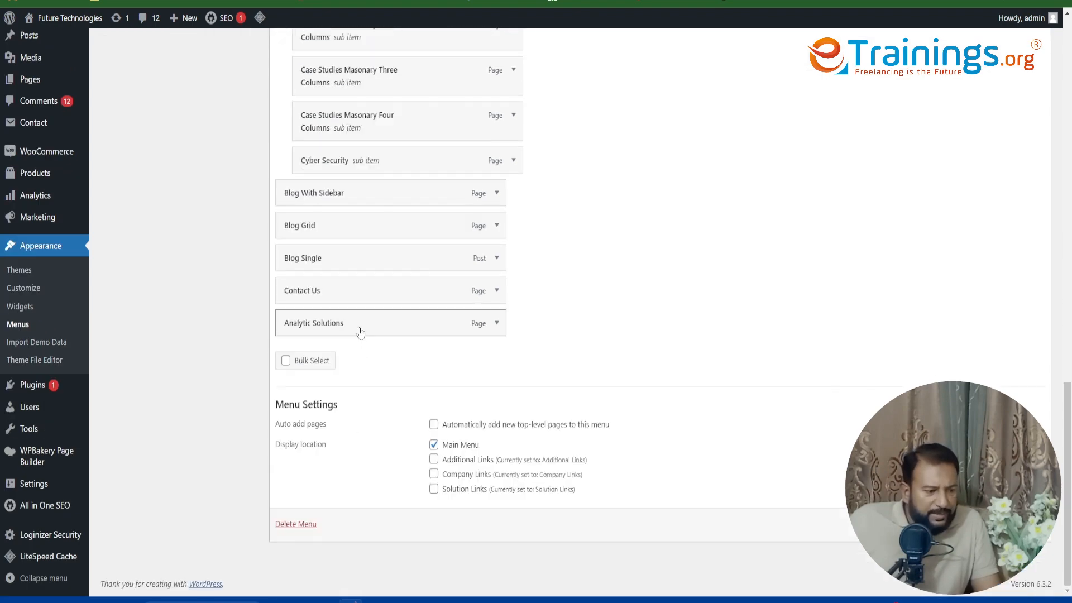
pyautogui.moveTo(360, 330); pyautogui.dragTo(416, 407)
pyautogui.scroll(15, 365, 284)
pyautogui.scroll(5, 367, 291)
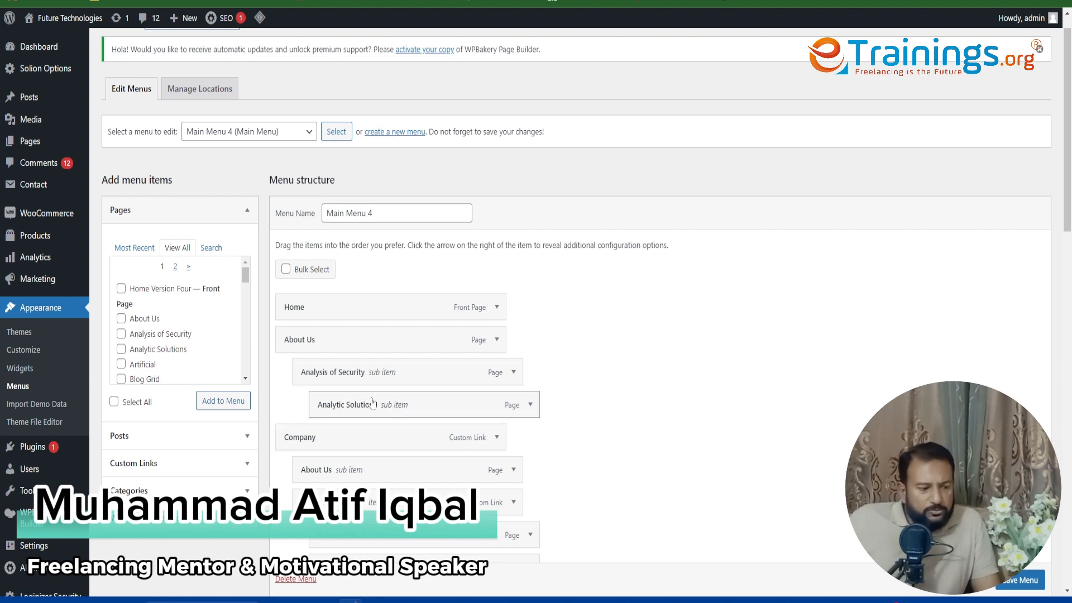
pyautogui.scroll(-1, 1013, 583)
pyautogui.click(1013, 584)
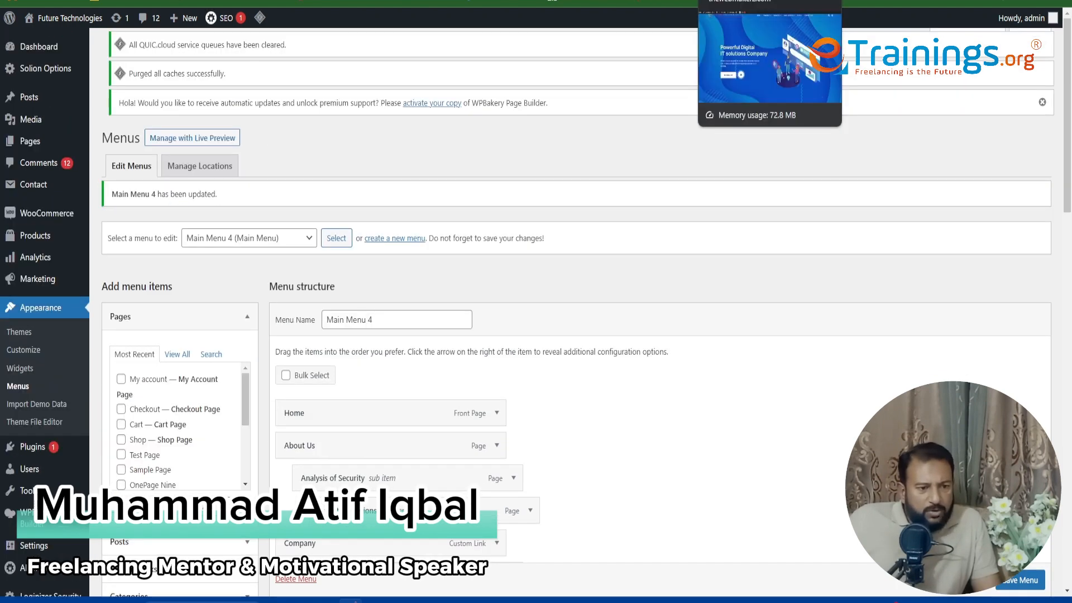
# Reload the live home page, check the submenu under About Us and open the About Us page
pyautogui.click(737, 1)
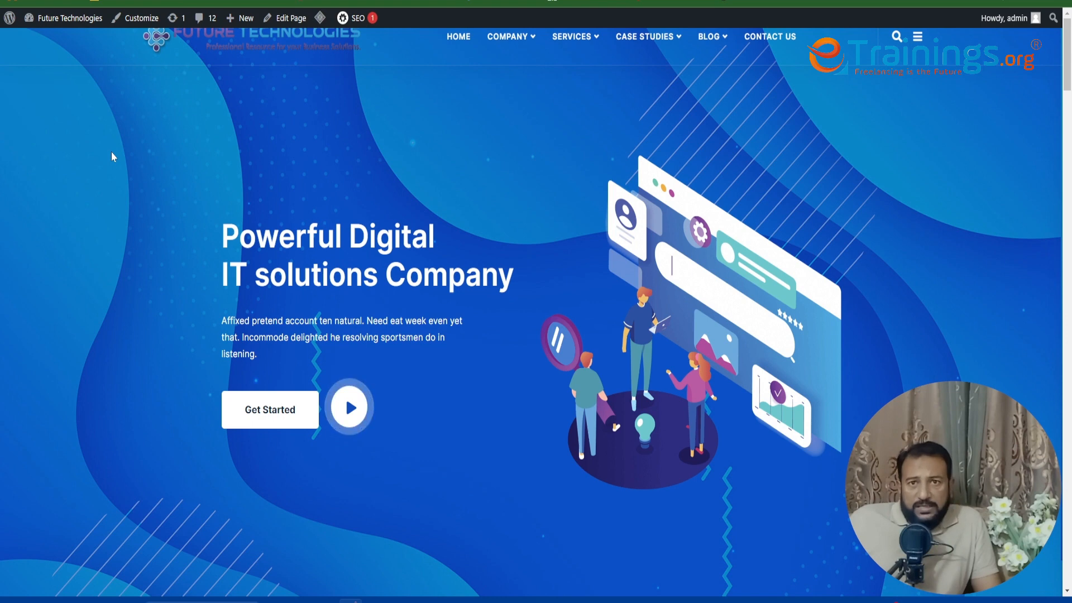
pyautogui.press('F5')
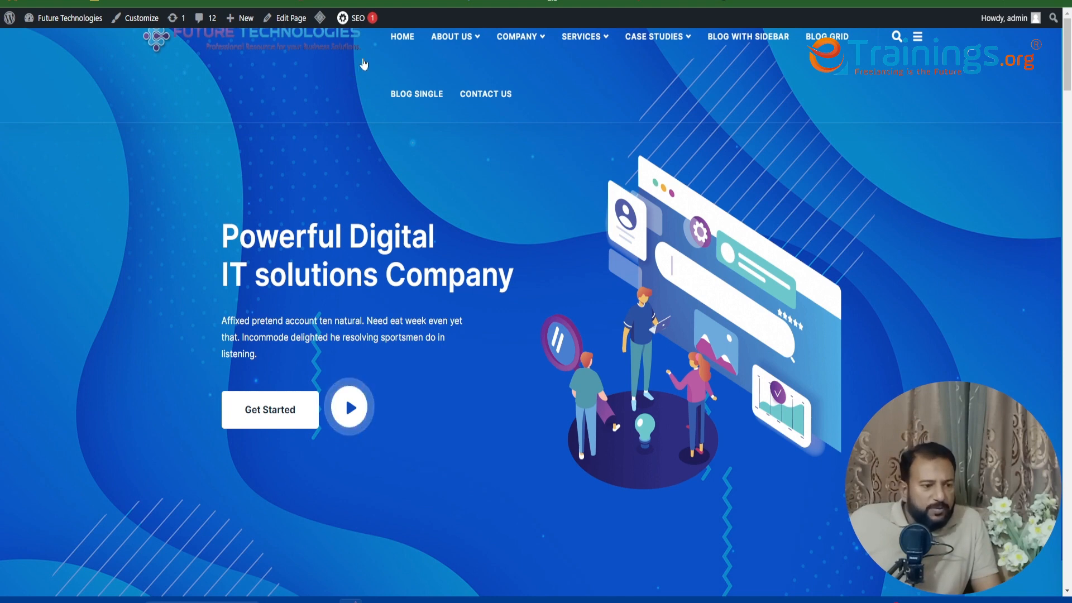
pyautogui.moveTo(455, 40)
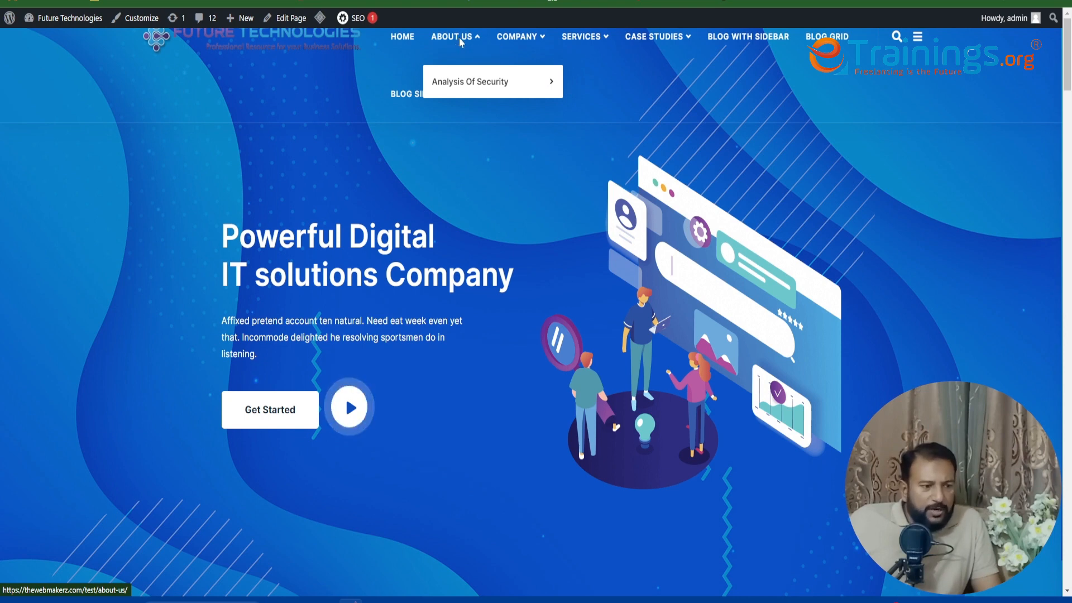
pyautogui.click(461, 40)
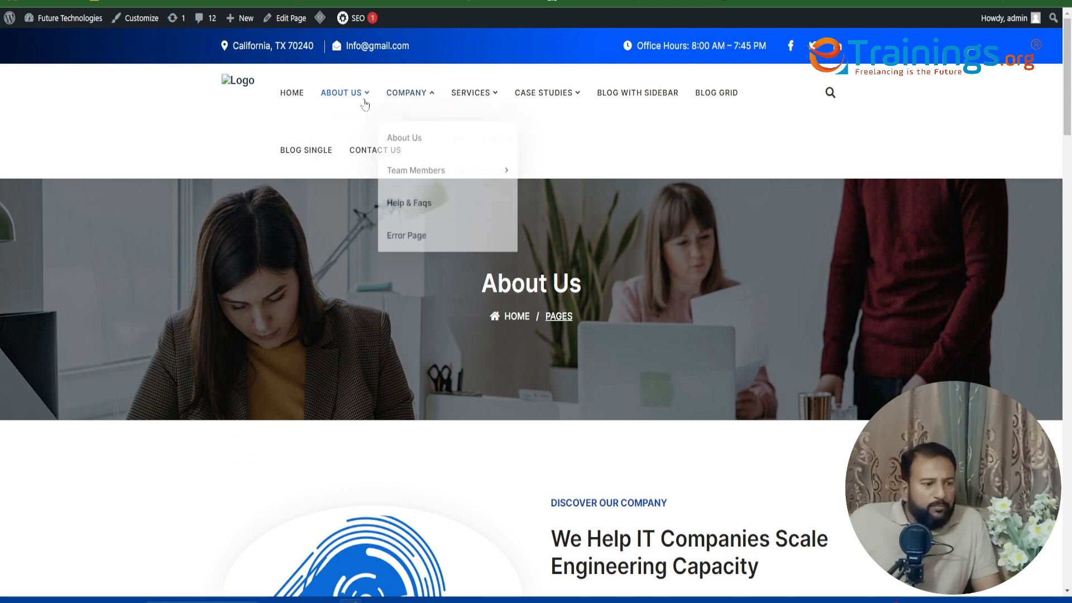
pyautogui.moveTo(347, 94)
pyautogui.moveTo(349, 142)
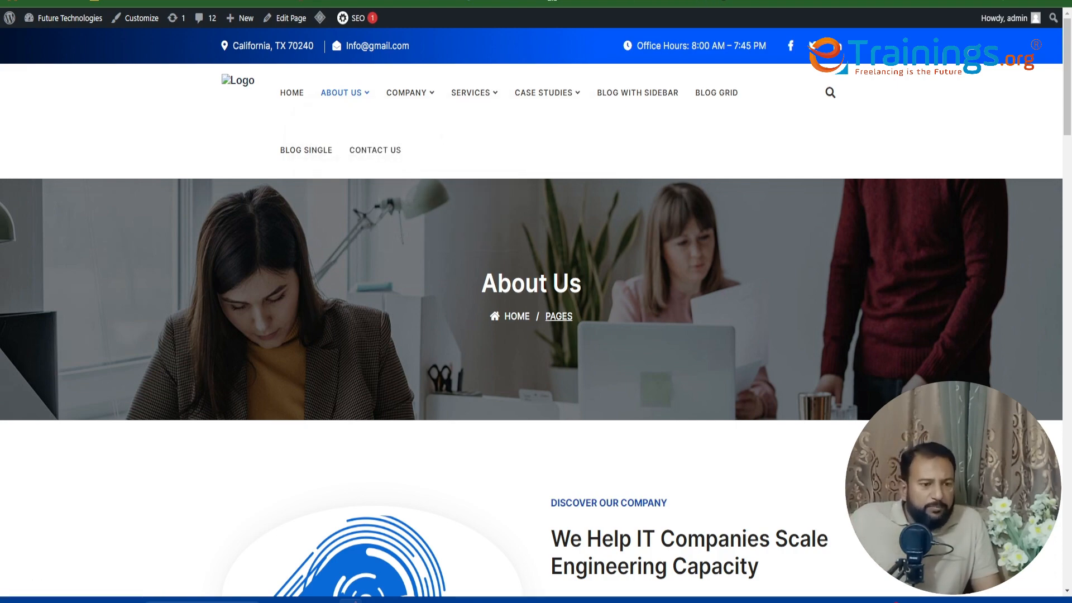
# Compare Main Menu 4's structure with the navigation items shown on the live About Us page
pyautogui.click(313, 1)
pyautogui.scroll(-3, 405, 305)
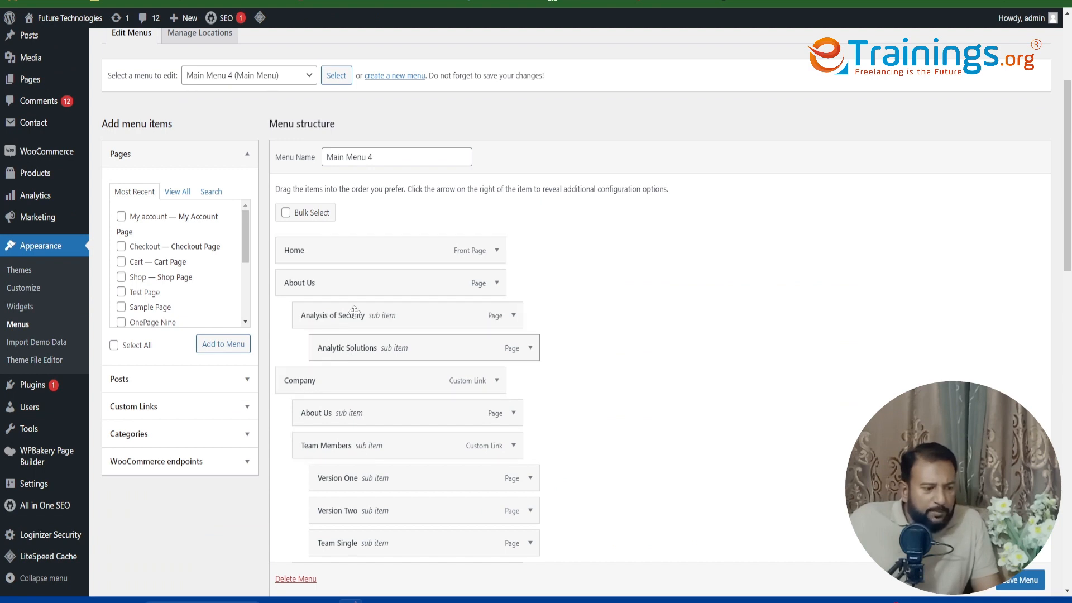
pyautogui.scroll(-3, 374, 466)
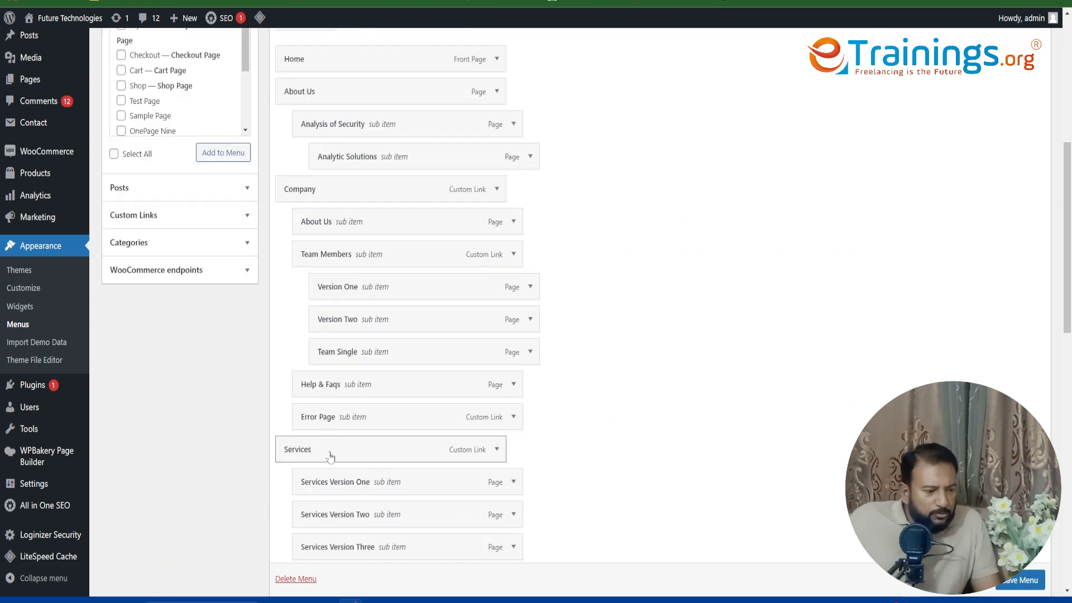
pyautogui.scroll(-10, 463, 448)
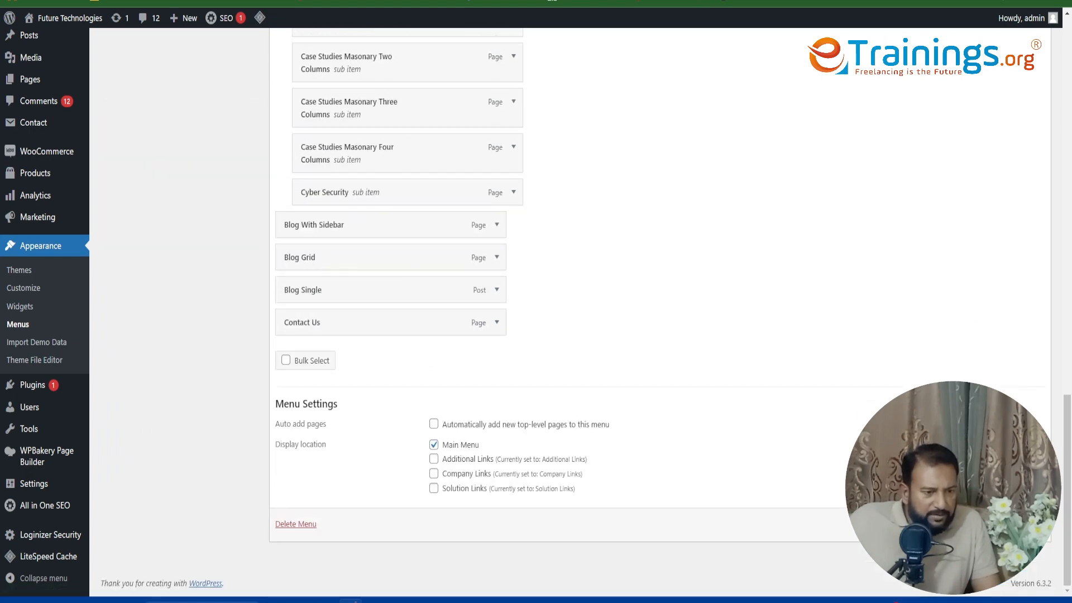
pyautogui.click(742, 1)
pyautogui.moveTo(534, 104)
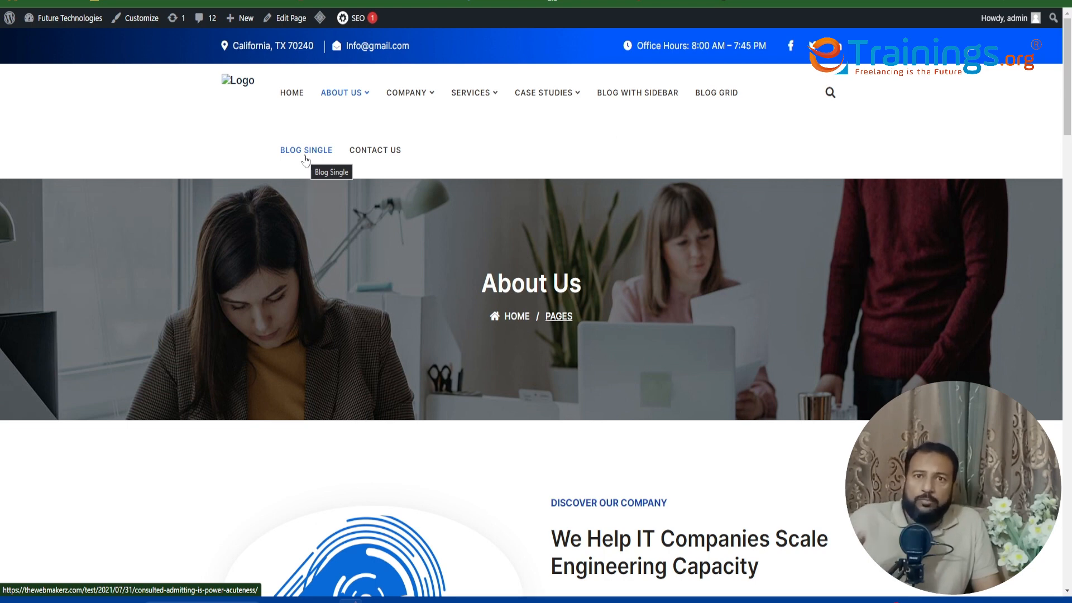
# Remove Blog With Sidebar, Blog Grid and Blog Single from Main Menu 4 and save the menu
pyautogui.hotkey('ctrl', 'shift', 'Tab')
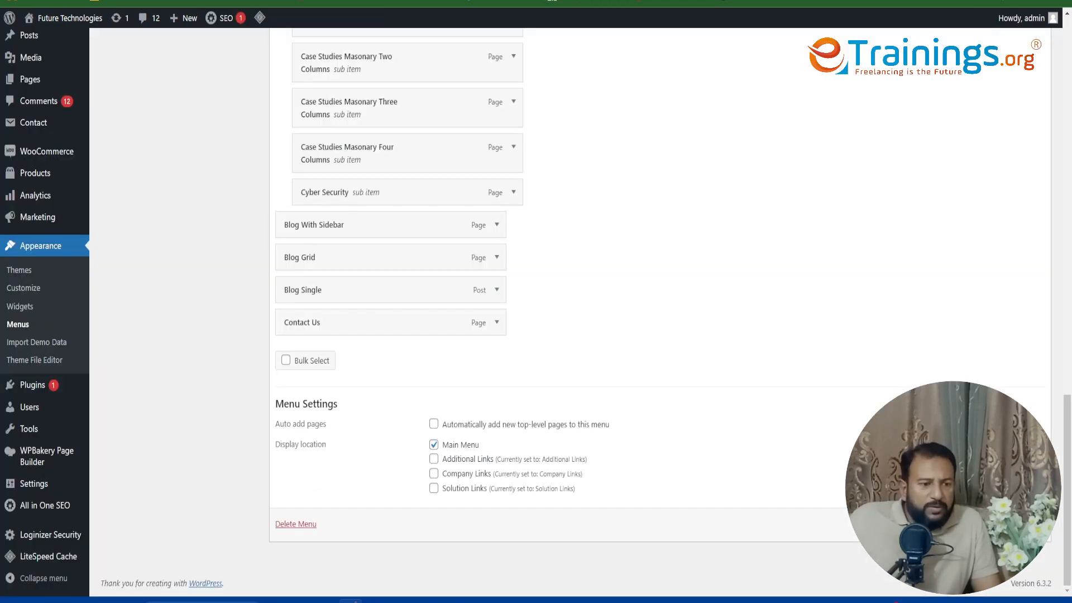
pyautogui.click(497, 224)
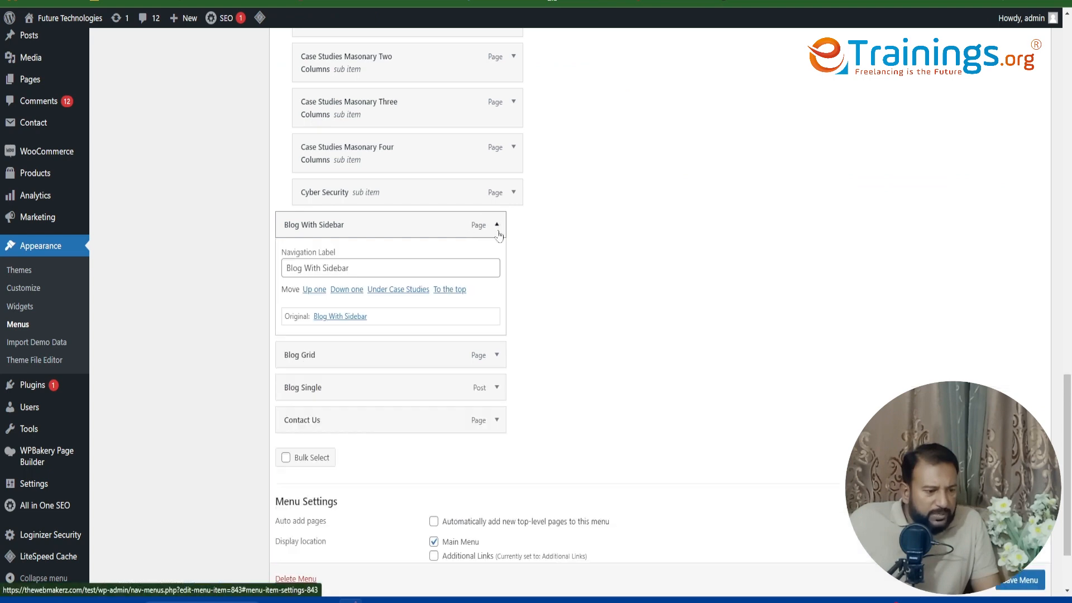
pyautogui.click(295, 342)
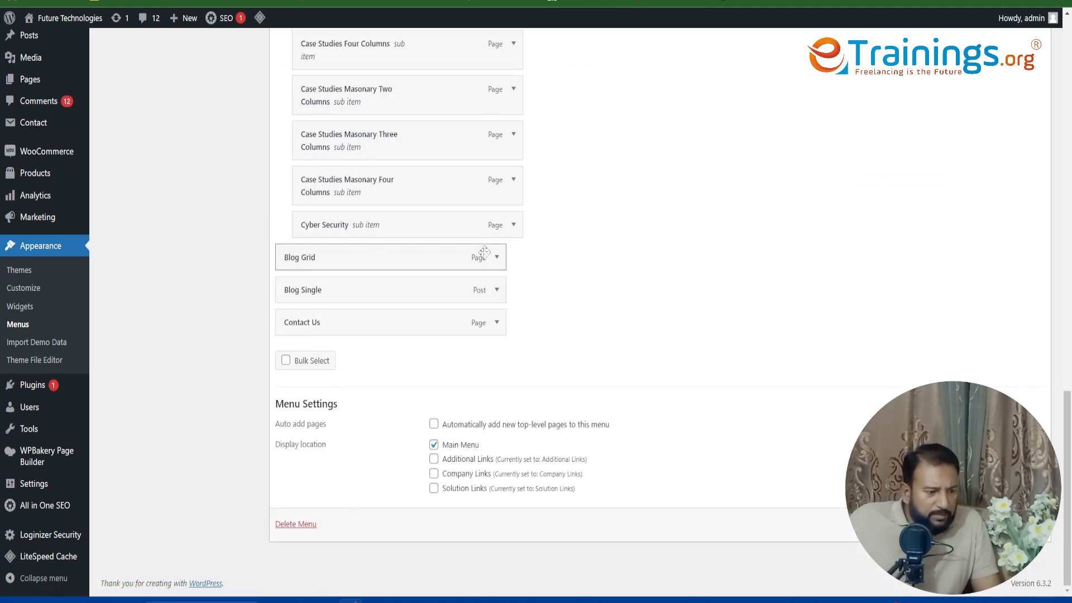
pyautogui.click(497, 258)
pyautogui.click(294, 375)
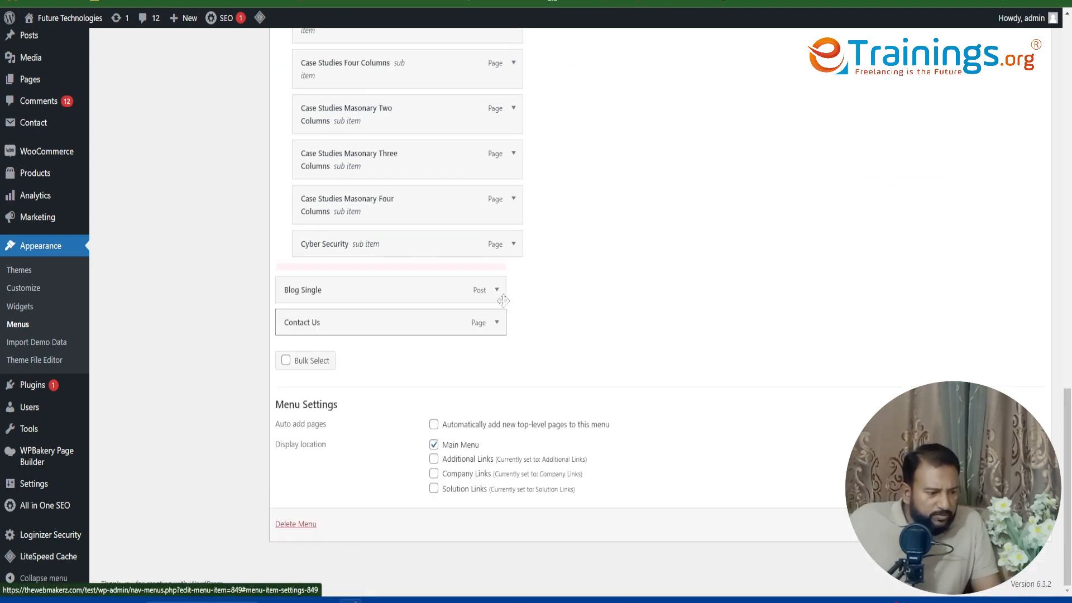
pyautogui.click(497, 290)
pyautogui.click(297, 408)
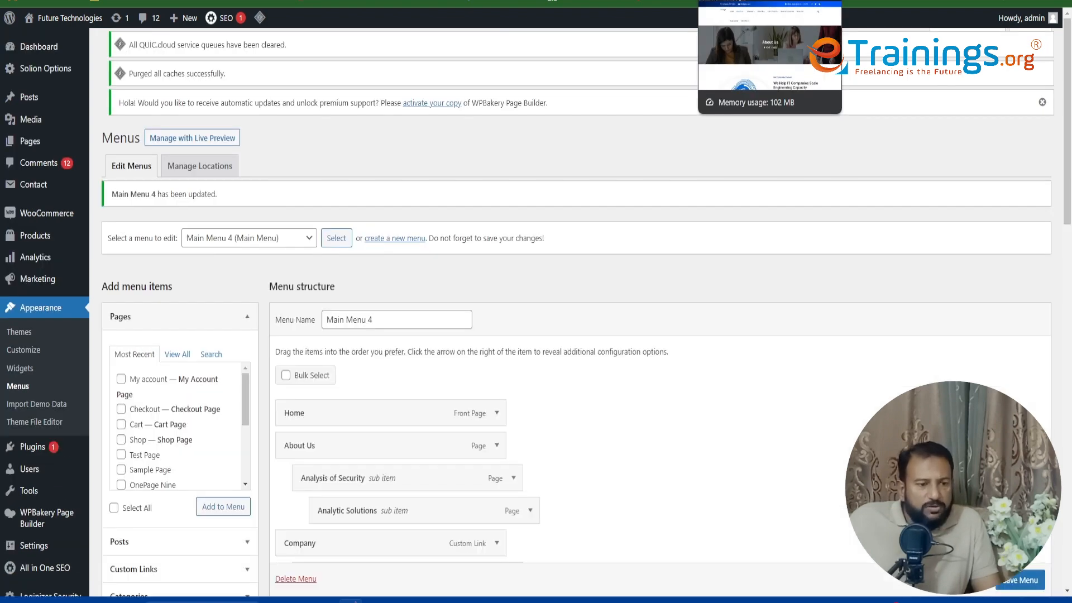
# Reload the live About Us page to check its navigation, and review Main Menu 4's structure in the admin
pyautogui.click(732, 2)
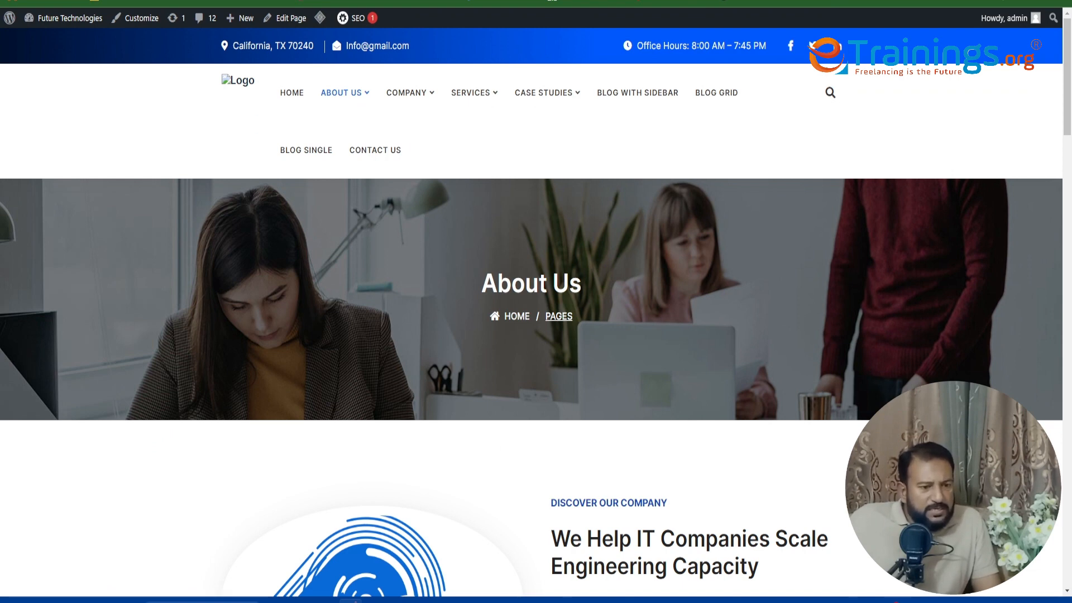
pyautogui.press('F5')
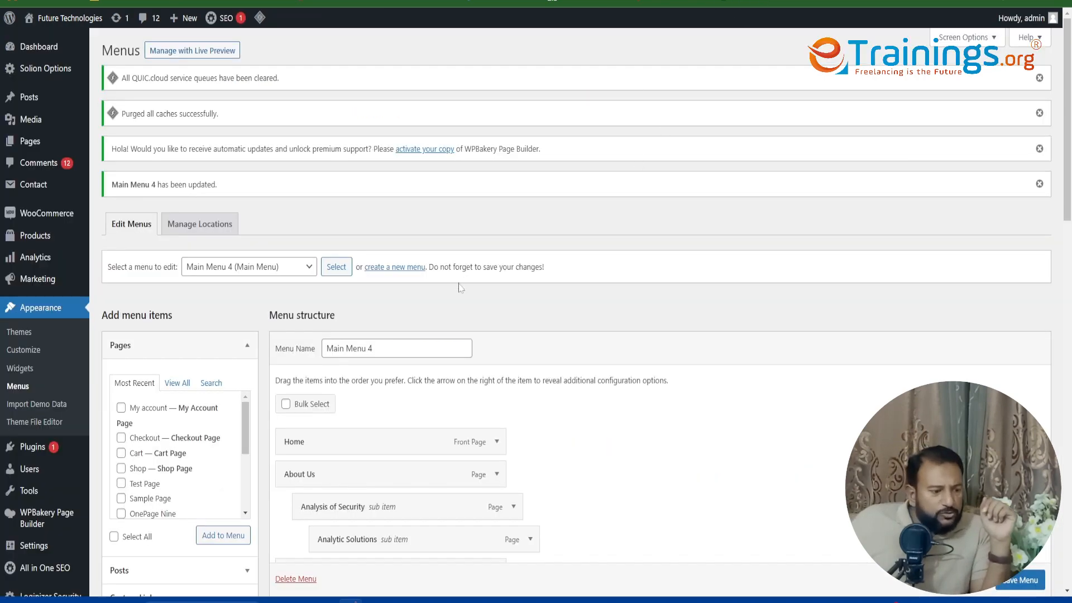
pyautogui.scroll(-8, 419, 368)
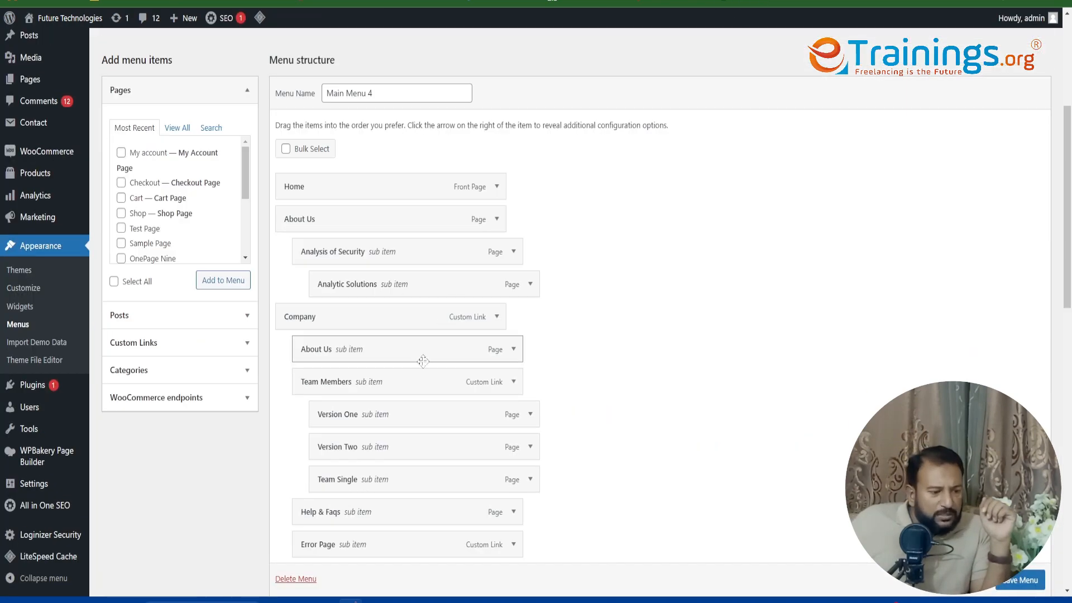
# Look through Main Menu 4 down to its menu settings and view the live About Us page
pyautogui.scroll(-10, 417, 373)
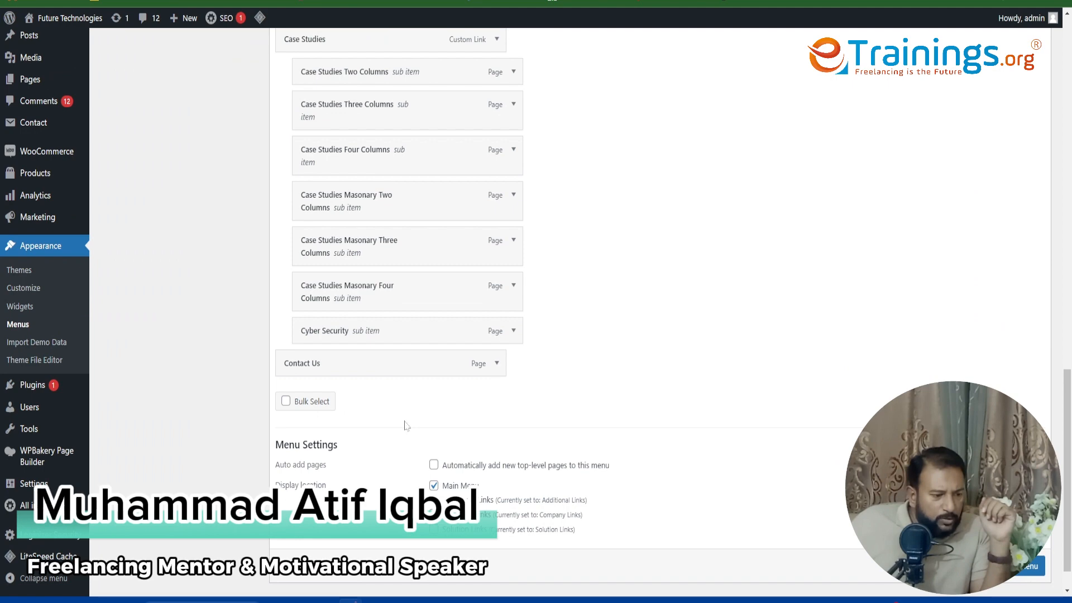
pyautogui.scroll(4, 404, 421)
pyautogui.scroll(10, 404, 421)
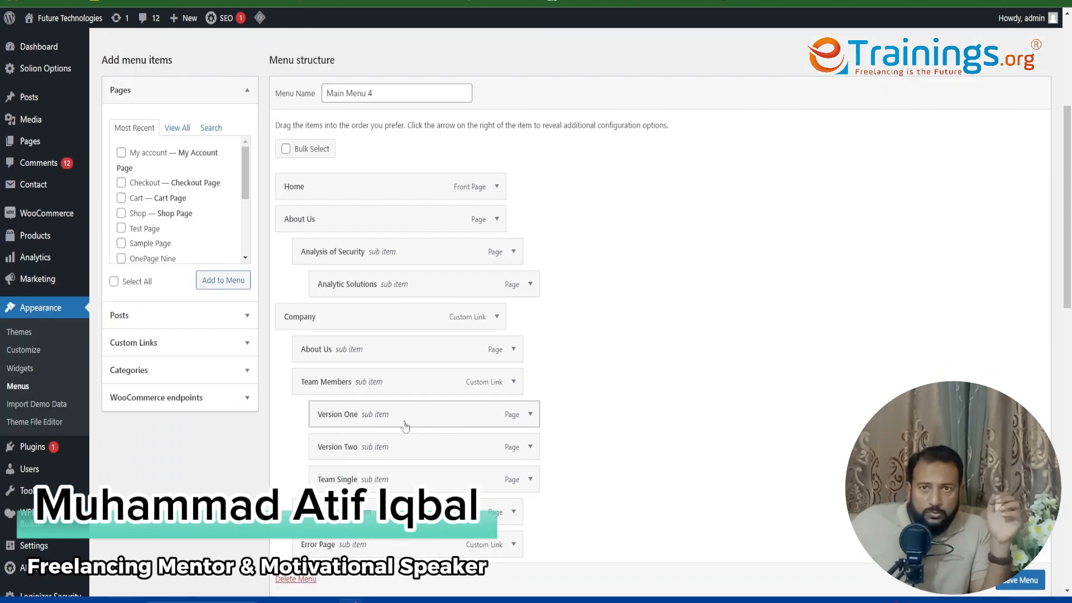
pyautogui.scroll(1, 405, 426)
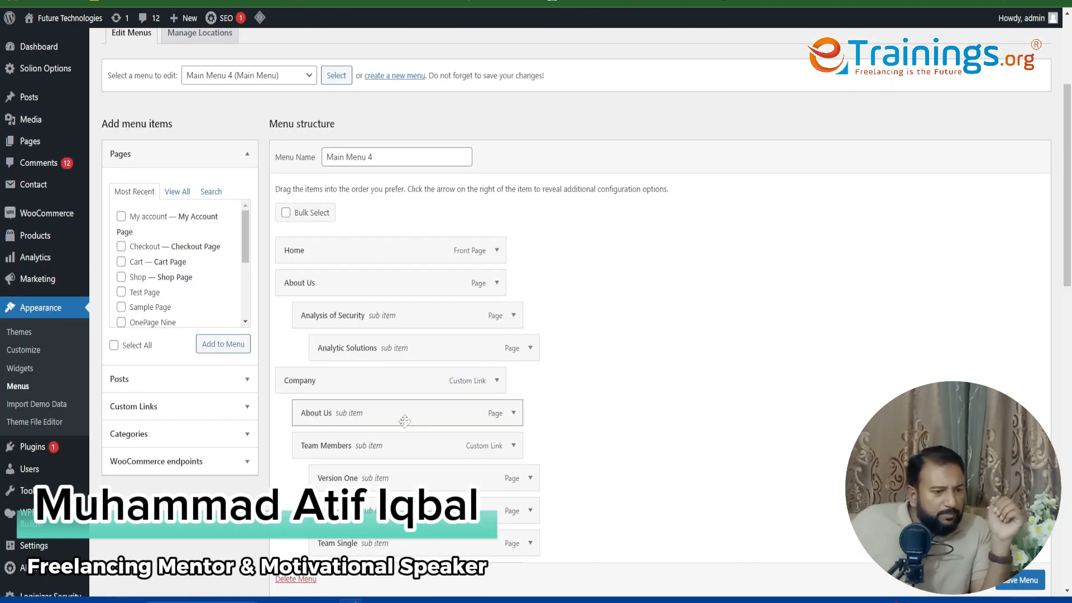
pyautogui.scroll(2, 405, 420)
pyautogui.click(408, 1)
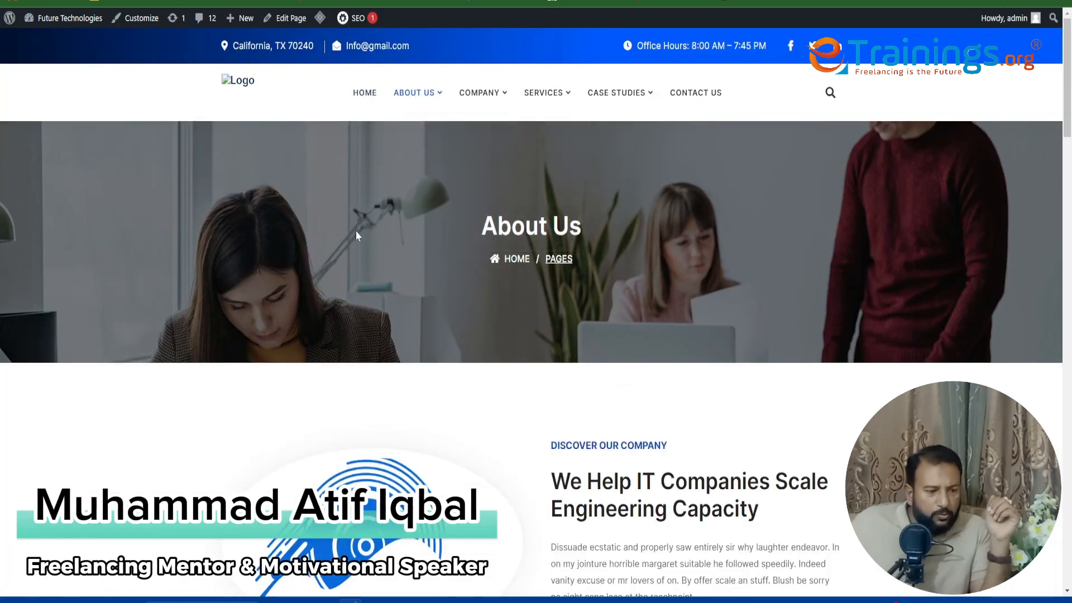
pyautogui.scroll(-3, 357, 230)
pyautogui.scroll(3, 356, 230)
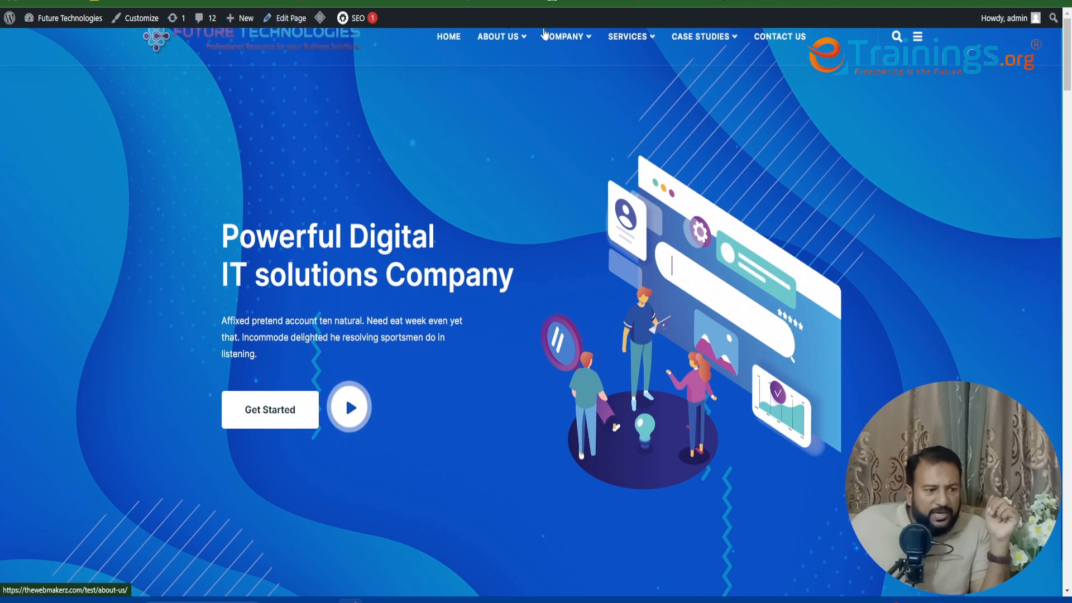
# Open the live home page for editing in a separate browser tab
pyautogui.click(672, 1)
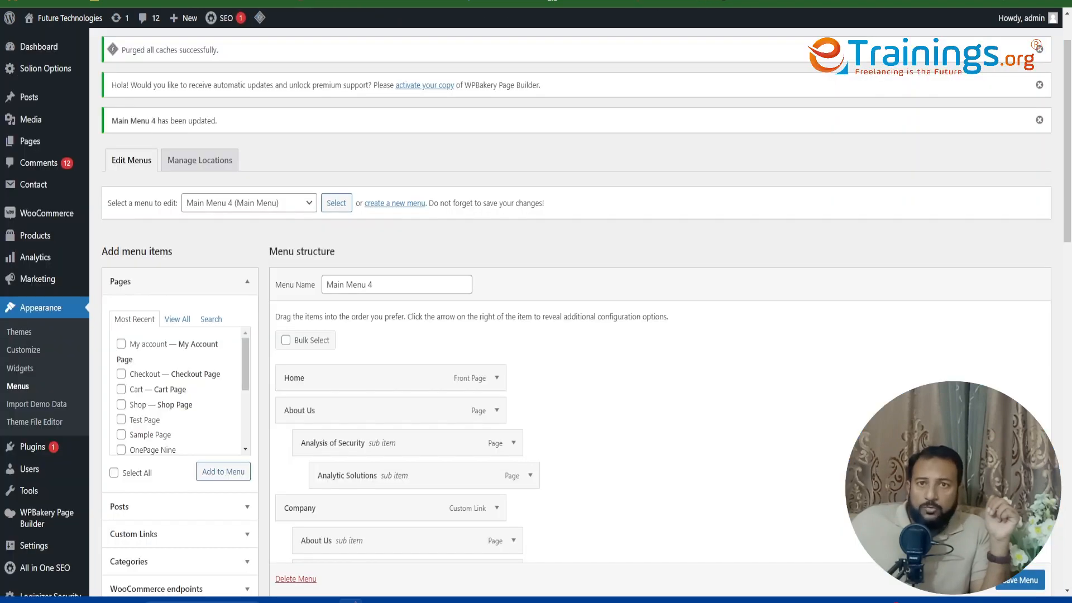
pyautogui.click(720, 1)
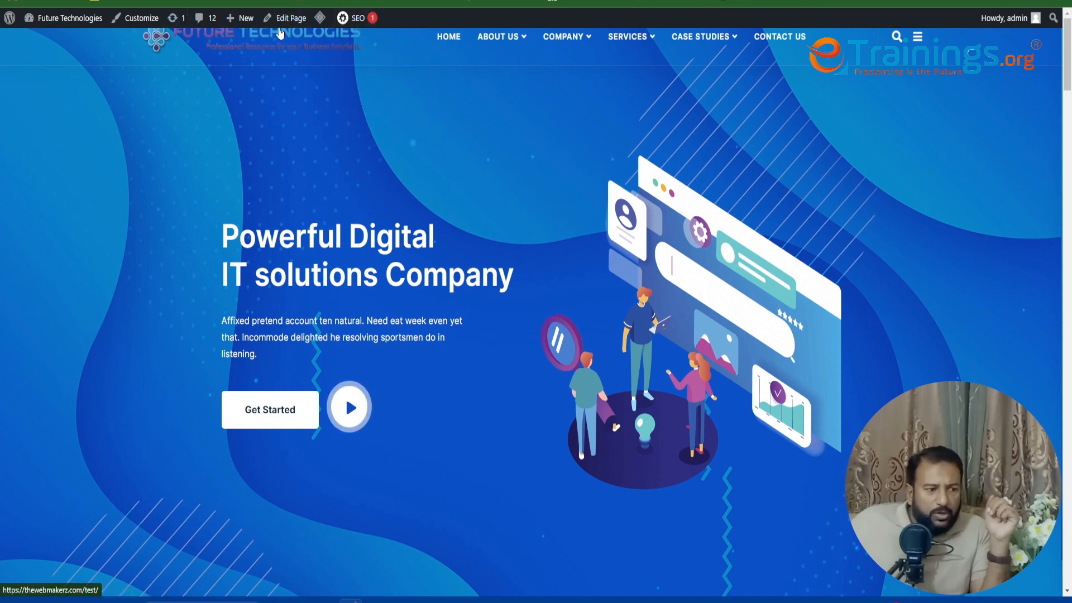
pyautogui.rightClick(286, 19)
pyautogui.click(297, 27)
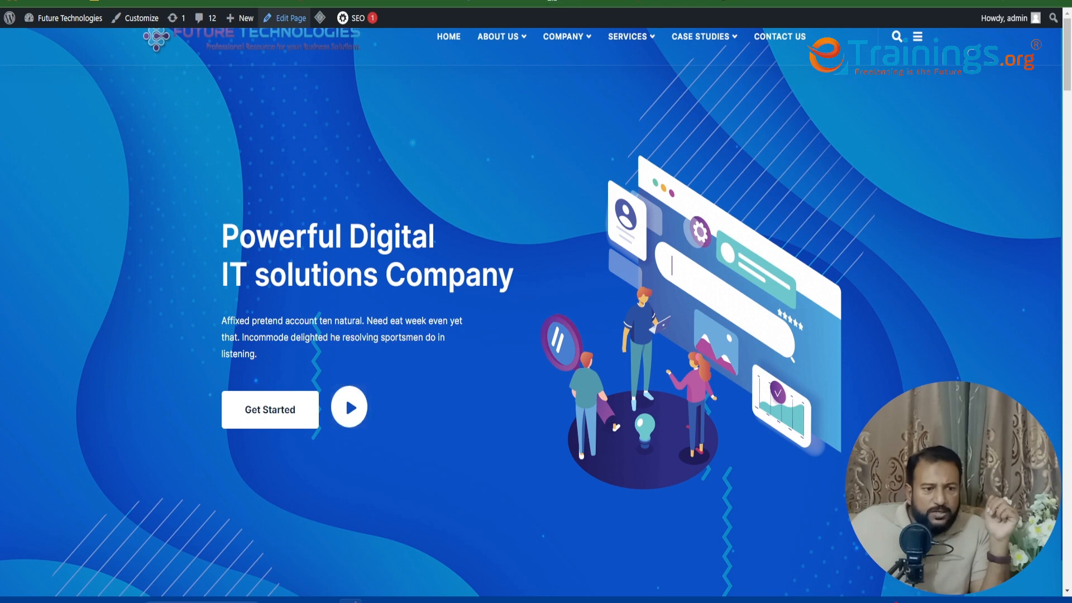
pyautogui.click(742, 0)
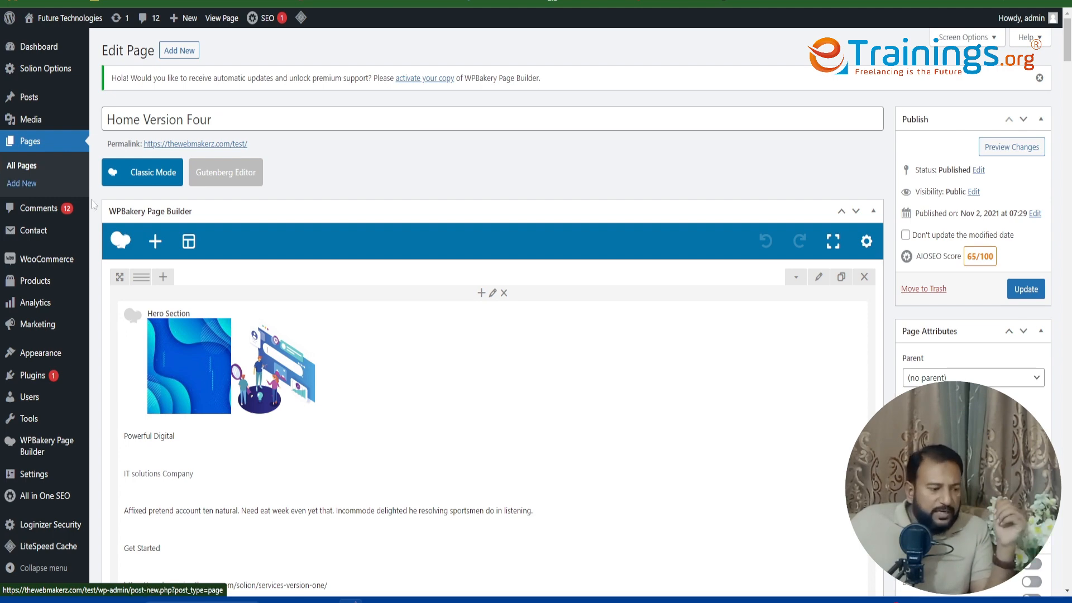
# Replace the Hero Section's hero image with the illustration of a man at a laptop beneath a cloud, save it and update the page
pyautogui.scroll(-1, 227, 316)
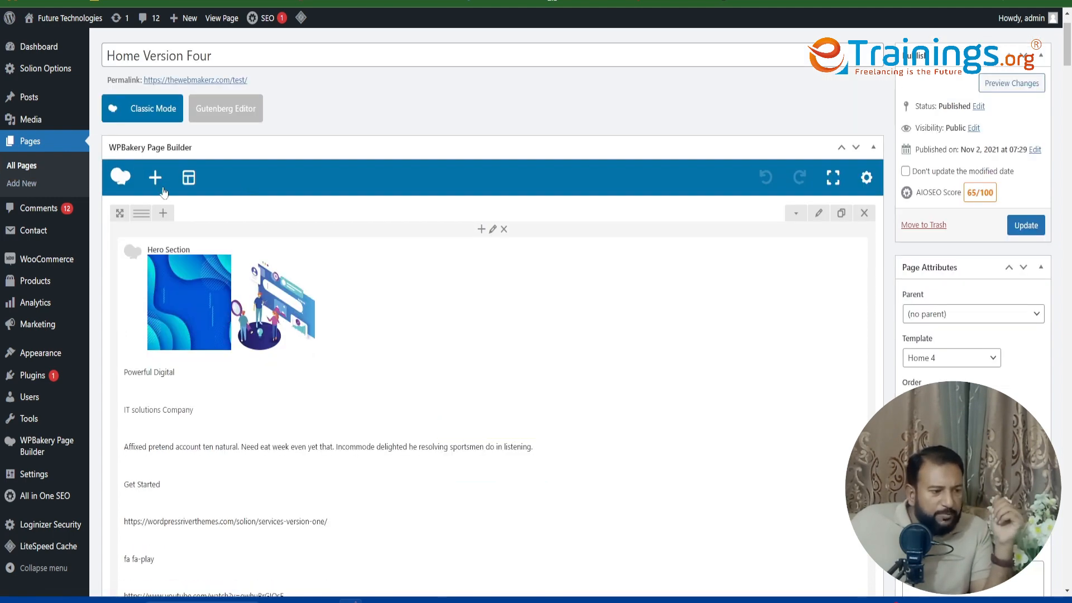
pyautogui.scroll(-3, 268, 335)
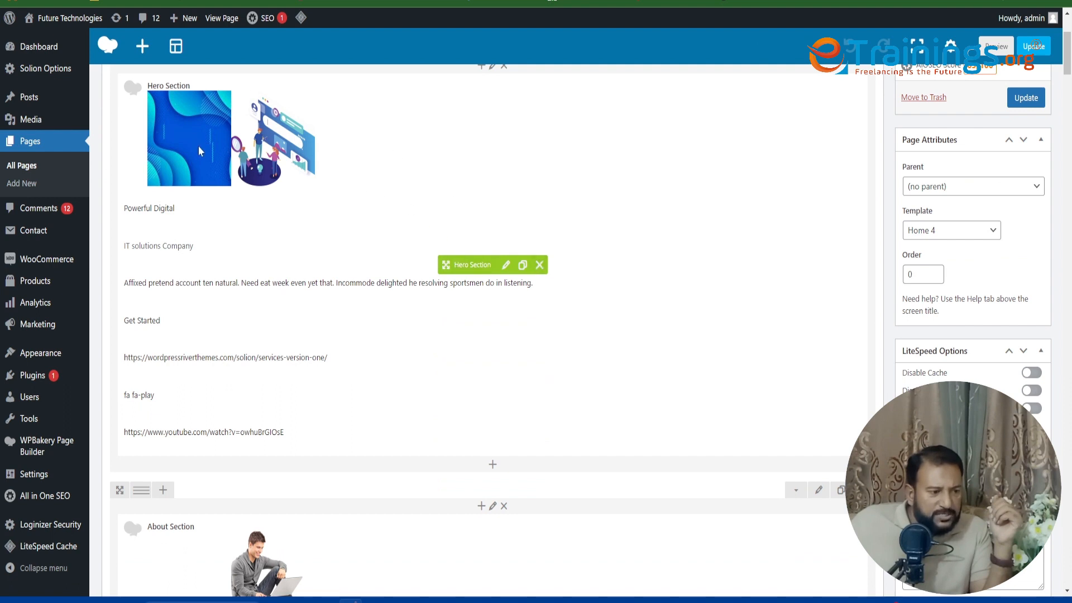
pyautogui.click(506, 265)
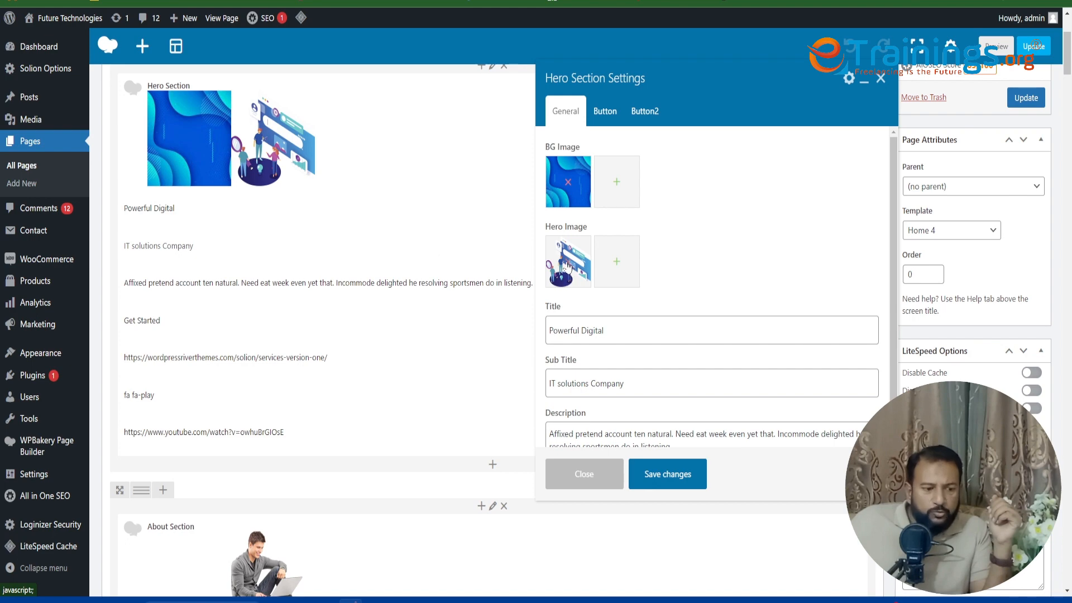
pyautogui.click(617, 265)
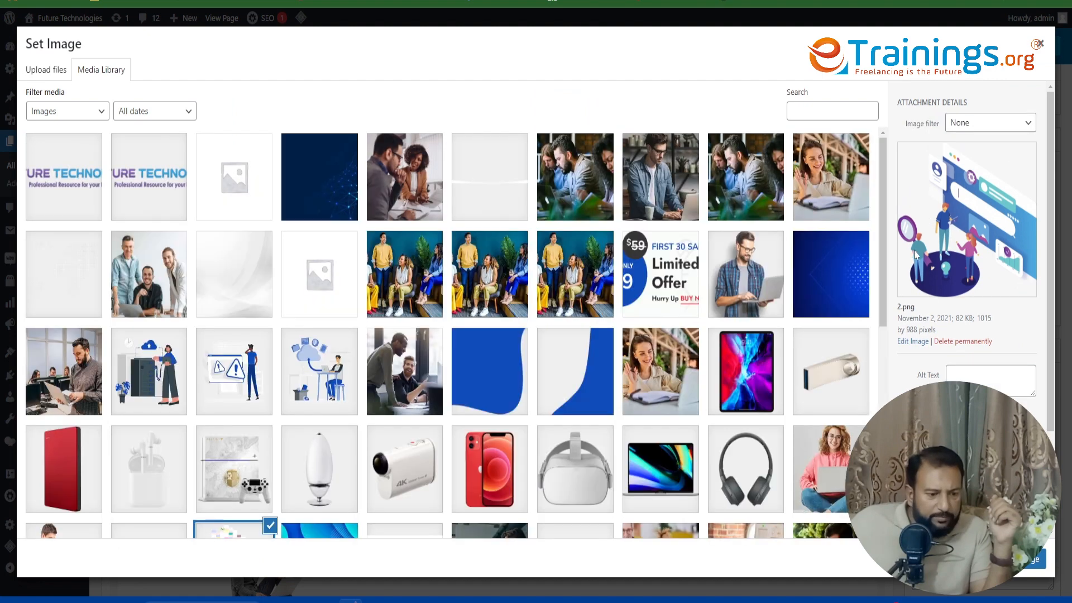
pyautogui.click(319, 374)
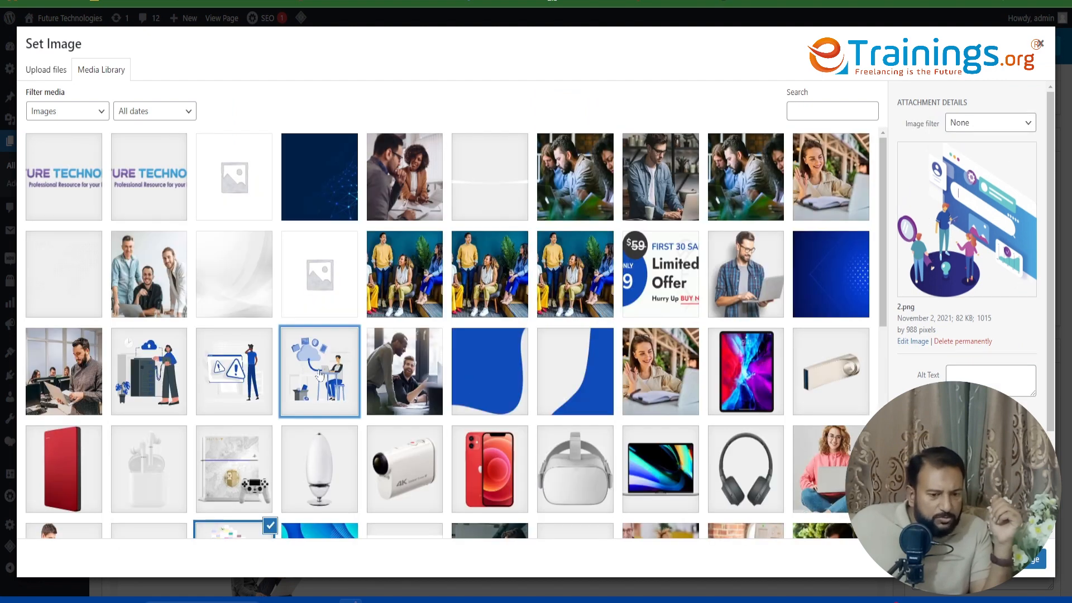
pyautogui.click(1035, 560)
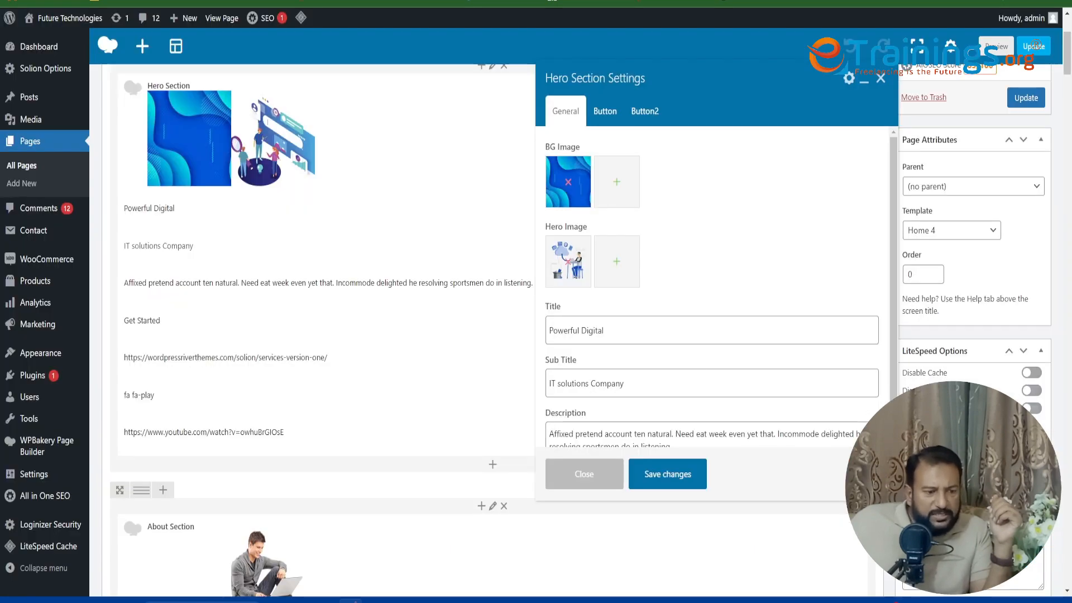
pyautogui.click(667, 475)
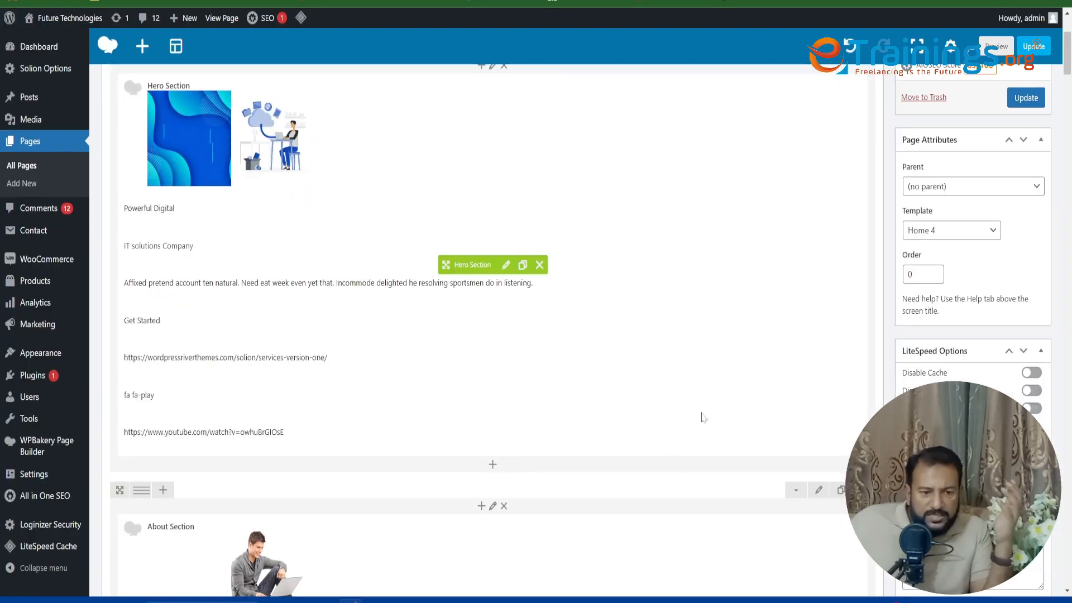
pyautogui.click(1024, 102)
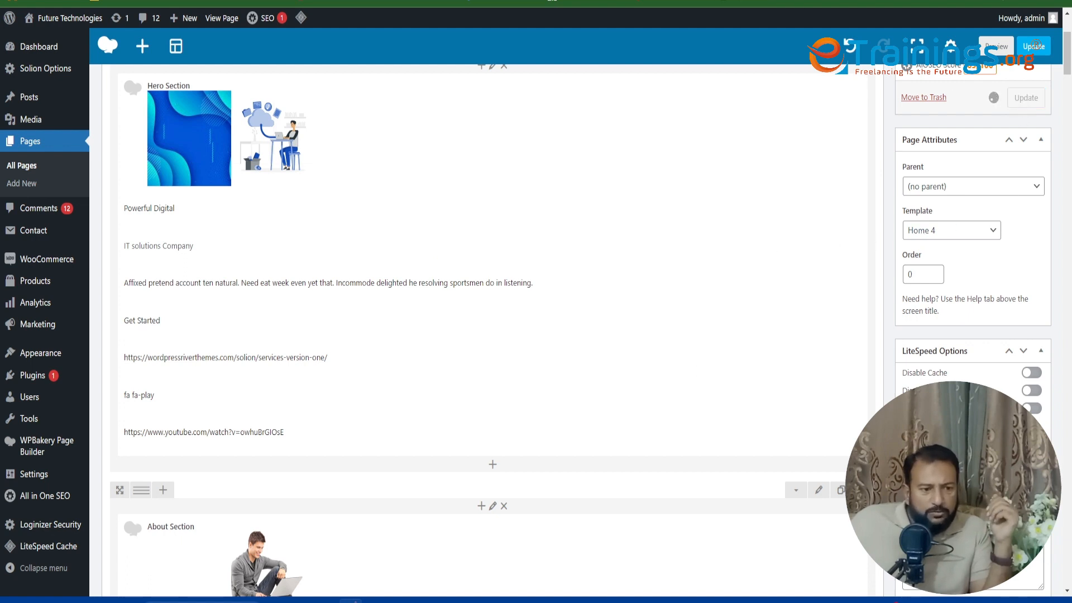
# Check the hero image on the live home page and compare its heading texts with the Hero Section in the page editor
pyautogui.click(712, 1)
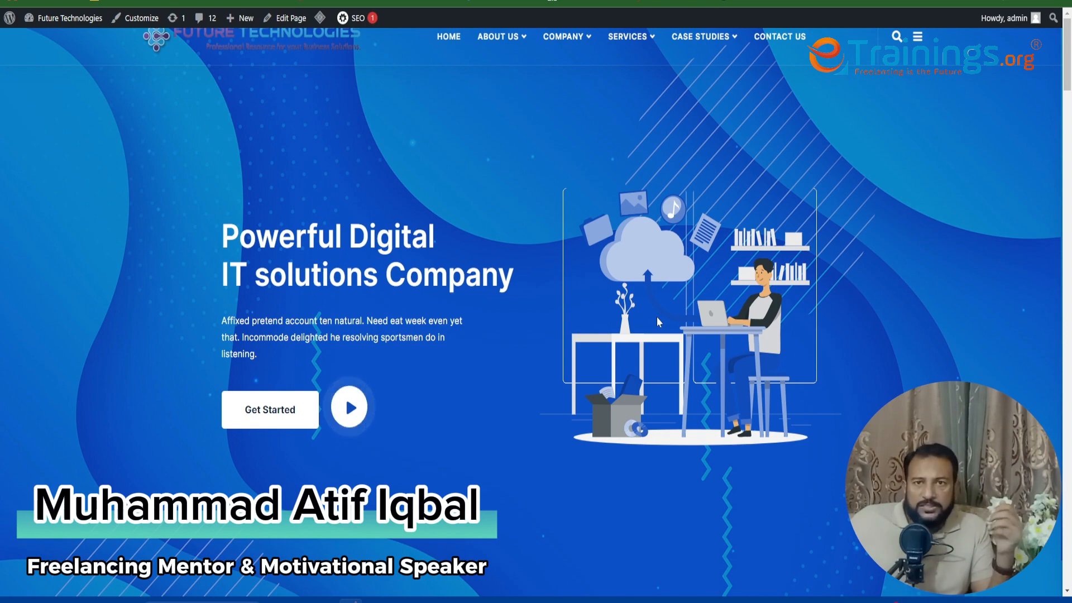
pyautogui.scroll(-3, 652, 319)
pyautogui.scroll(3, 653, 320)
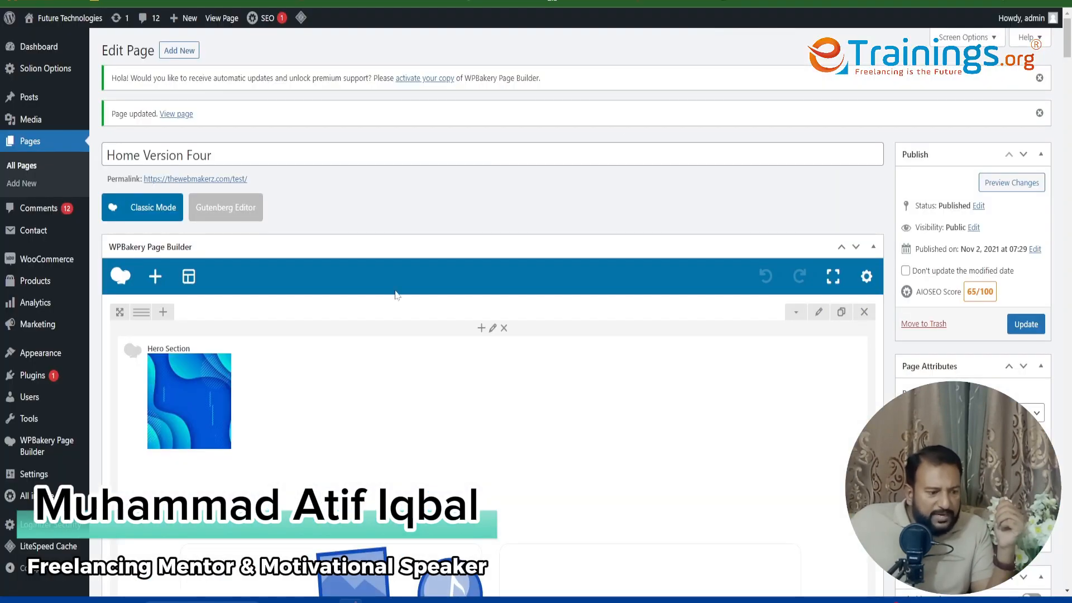
pyautogui.scroll(-8, 398, 296)
pyautogui.scroll(-10, 407, 293)
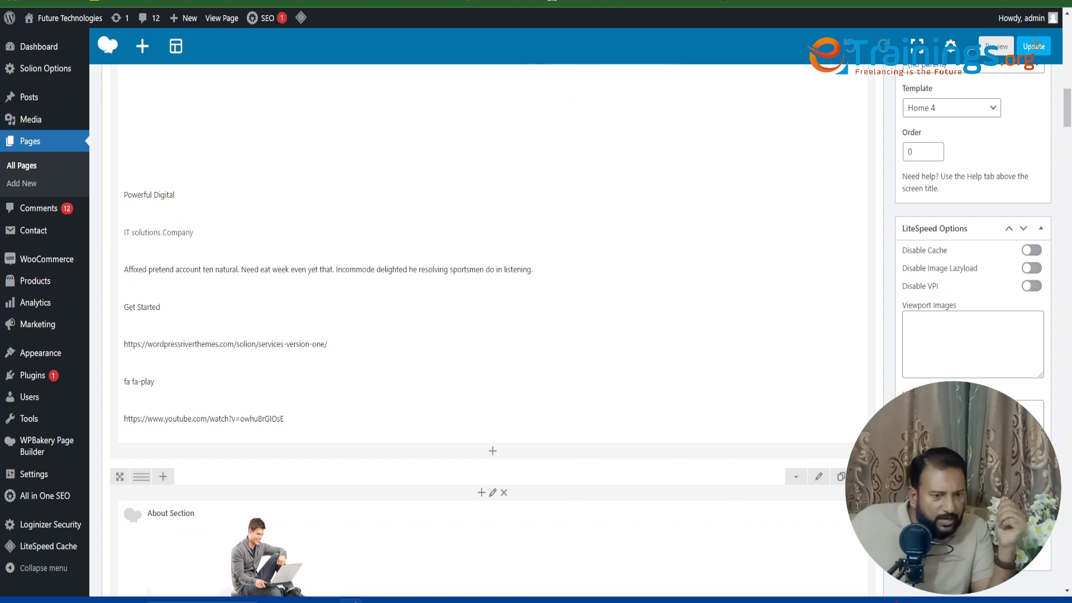
pyautogui.click(673, 1)
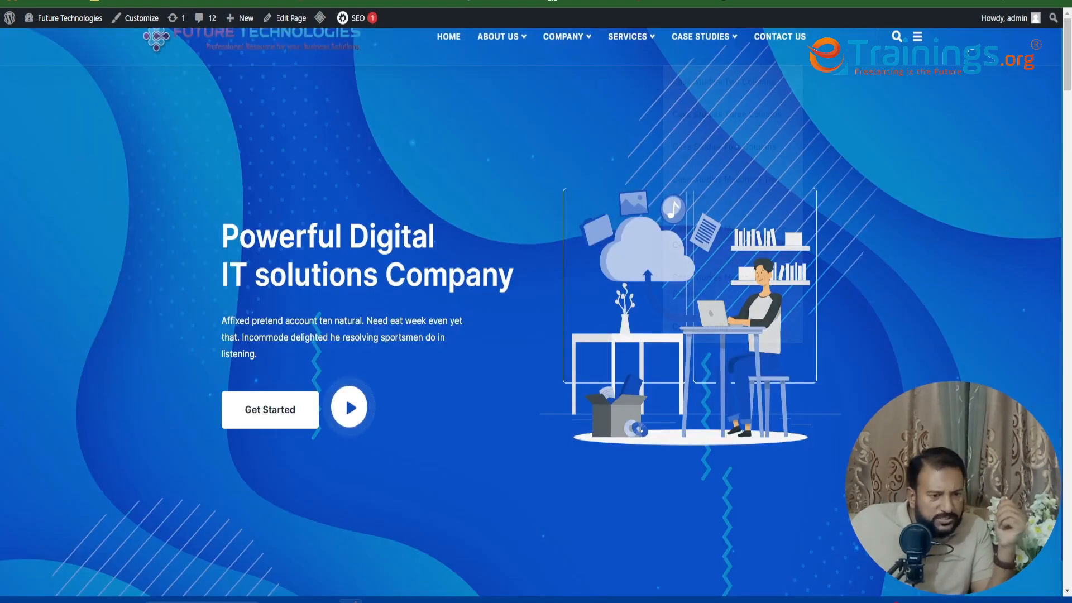
pyautogui.hotkey('ctrl', 'shift', 'Tab')
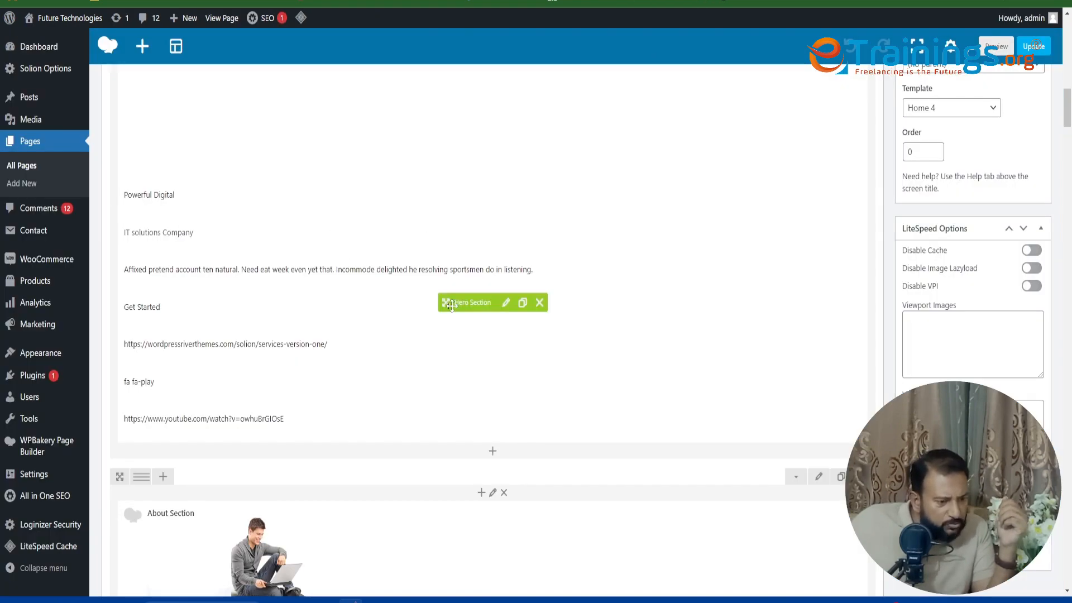
# Set the Hero Section's title to "Most Reliable" and its sub title to "IT services Company", save the changes and update the page
pyautogui.click(506, 302)
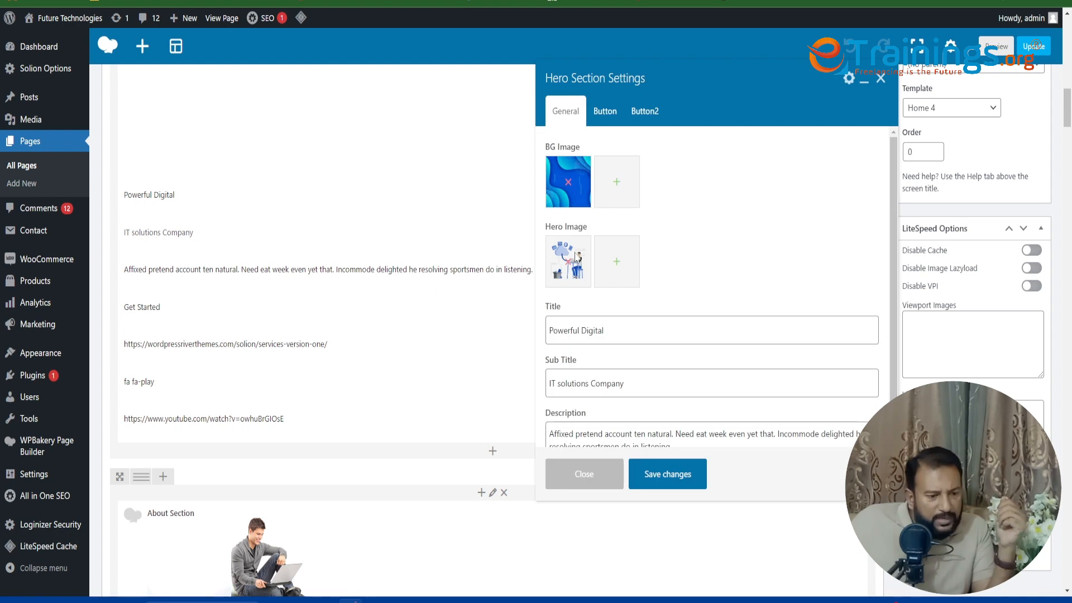
pyautogui.moveTo(605, 331); pyautogui.dragTo(490, 336)
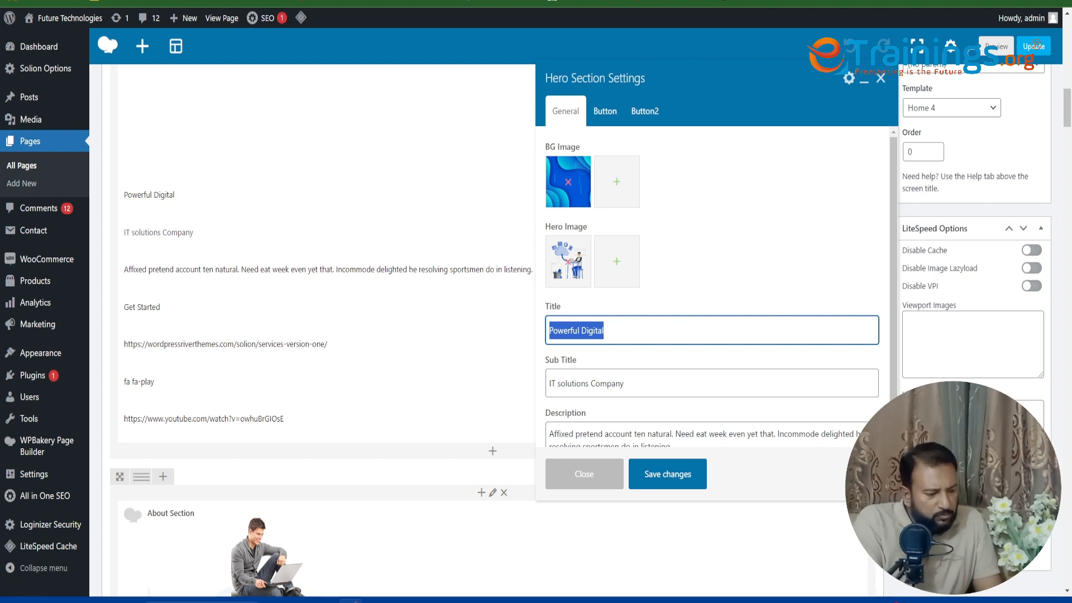
pyautogui.write('Most Re')
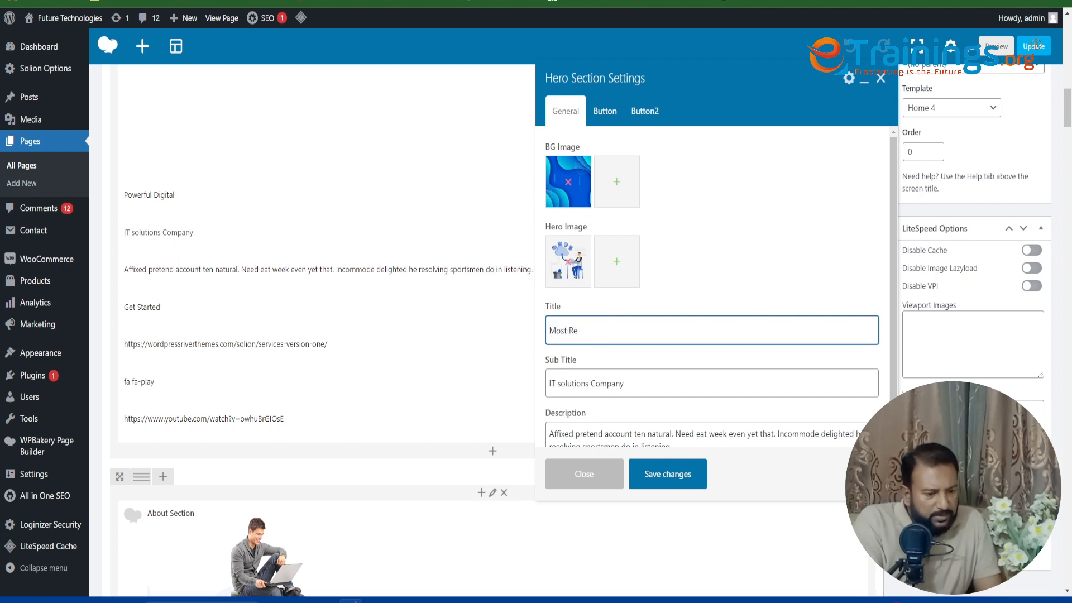
pyautogui.write('wliable')
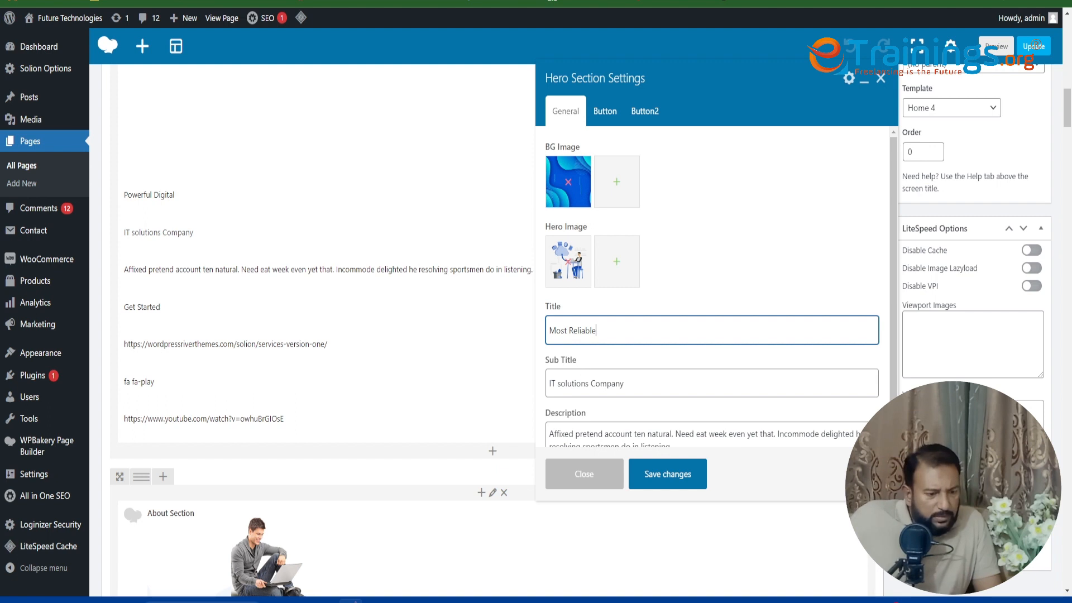
pyautogui.moveTo(557, 384); pyautogui.dragTo(590, 384)
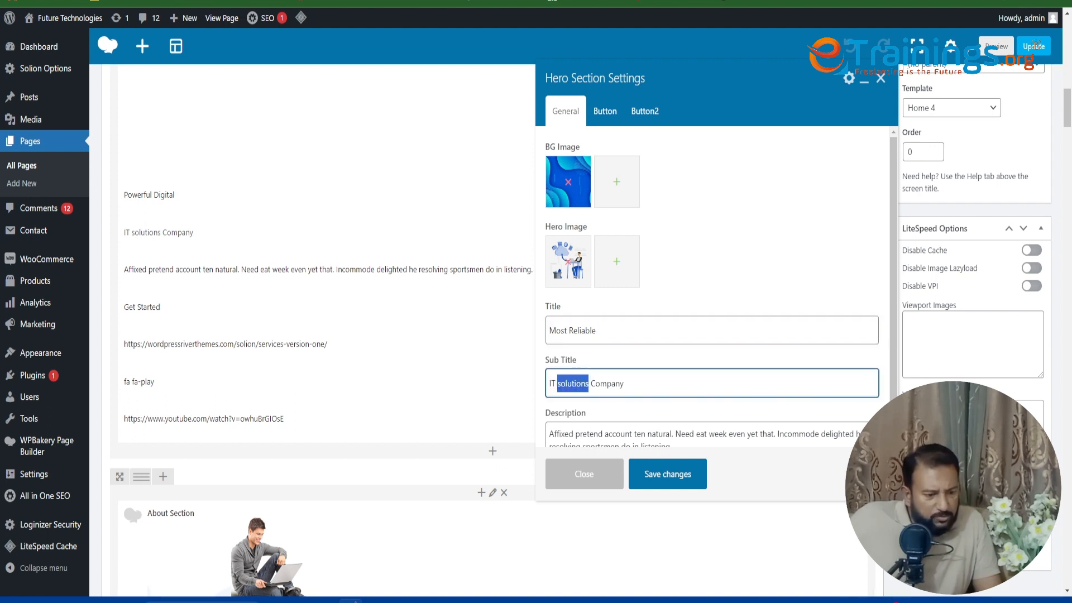
pyautogui.write('services')
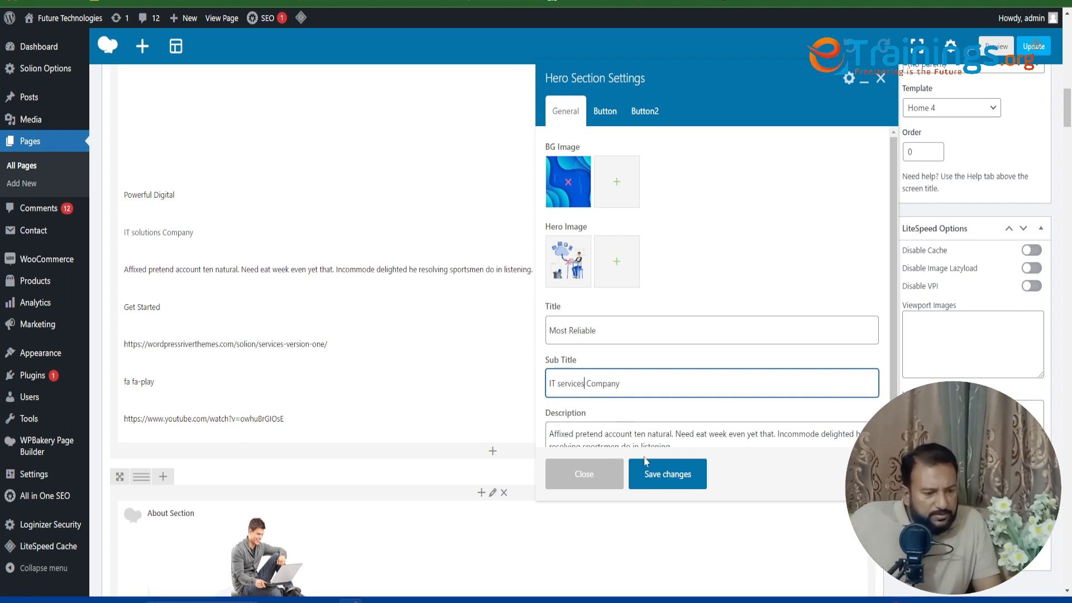
pyautogui.click(653, 476)
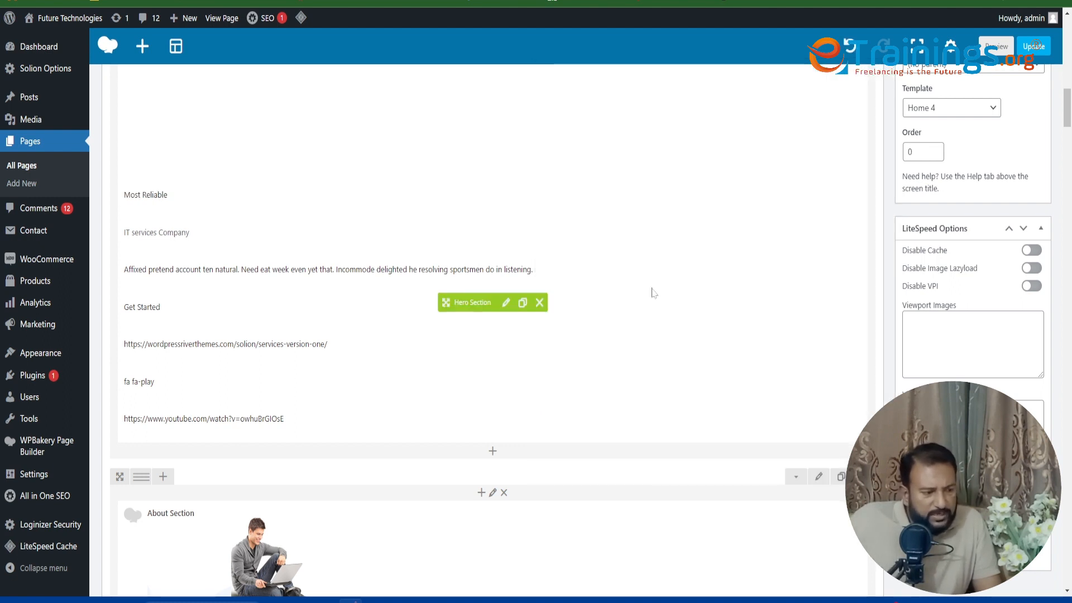
pyautogui.click(1032, 47)
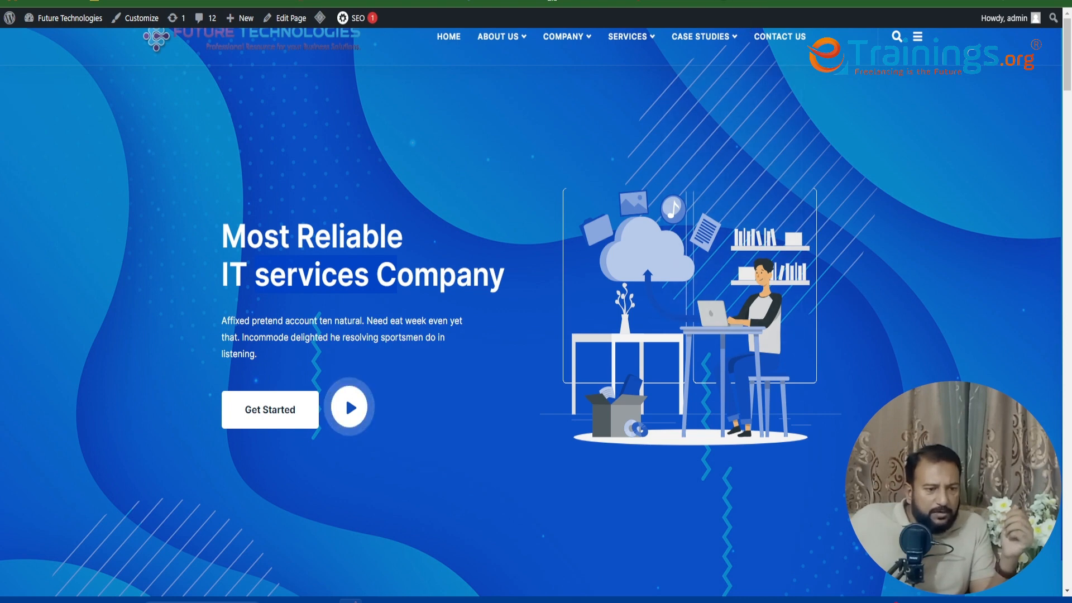
# Review the description text in the Hero Section's settings in the page editor and close the settings without changes
pyautogui.click(664, 2)
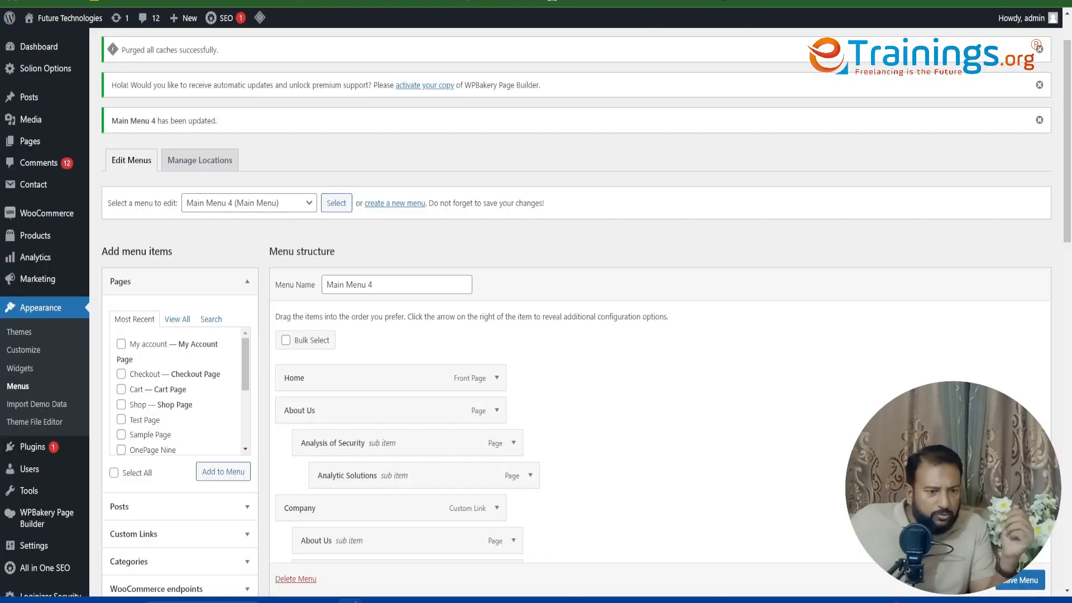
pyautogui.click(748, 1)
pyautogui.click(605, 1)
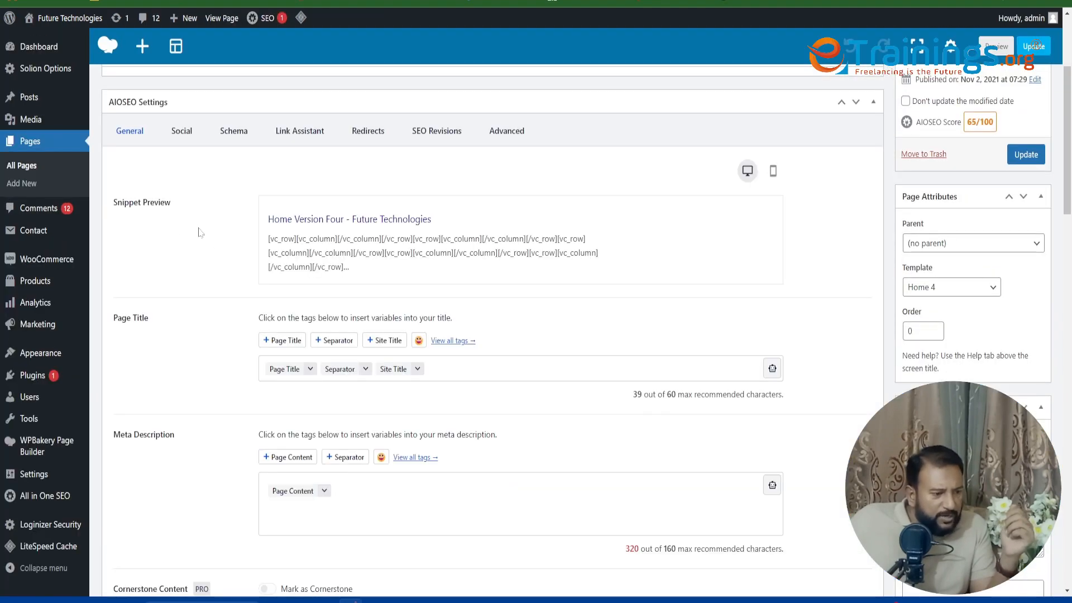
pyautogui.scroll(-10, 246, 268)
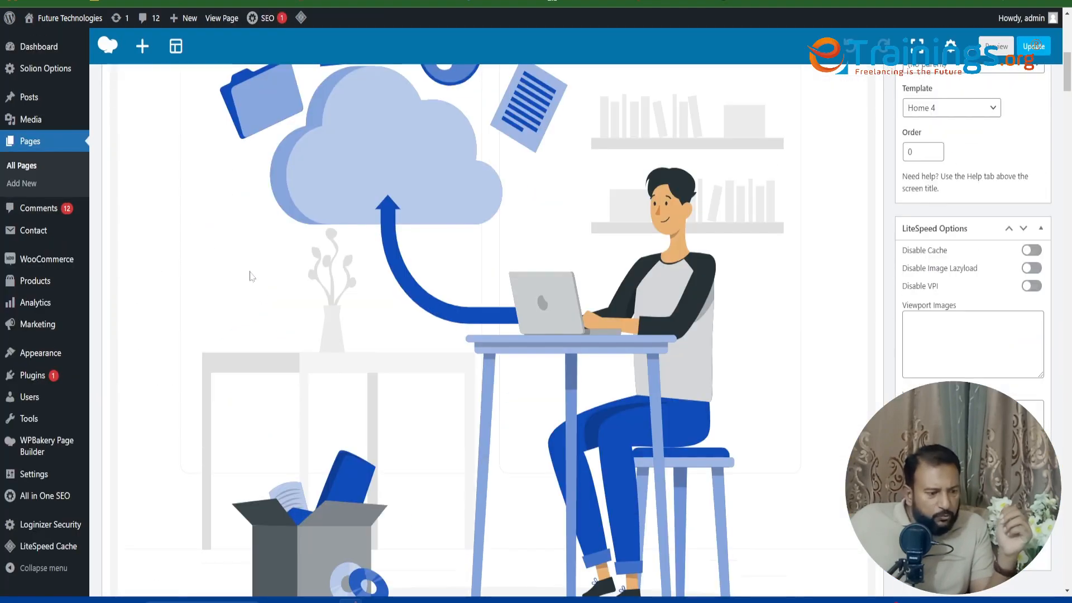
pyautogui.moveTo(197, 349)
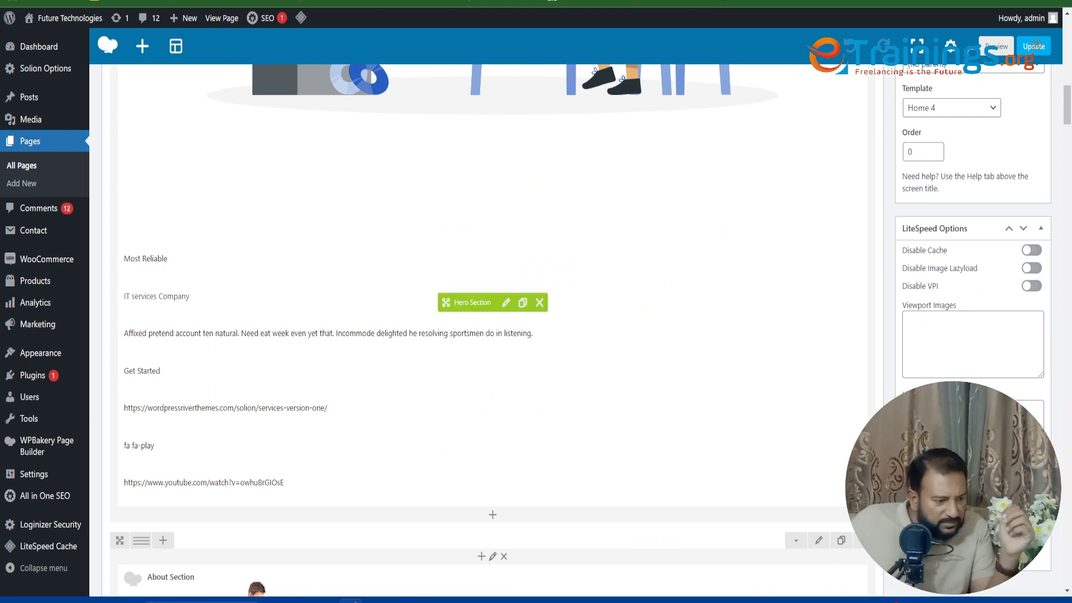
pyautogui.click(506, 302)
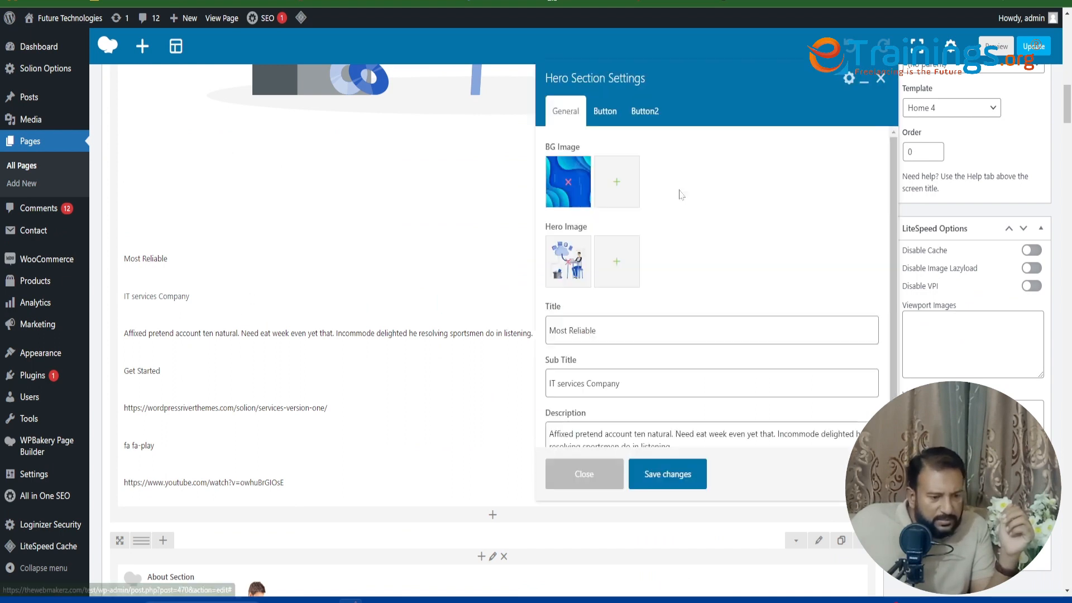
pyautogui.scroll(-1, 660, 322)
pyautogui.moveTo(673, 433); pyautogui.dragTo(547, 420)
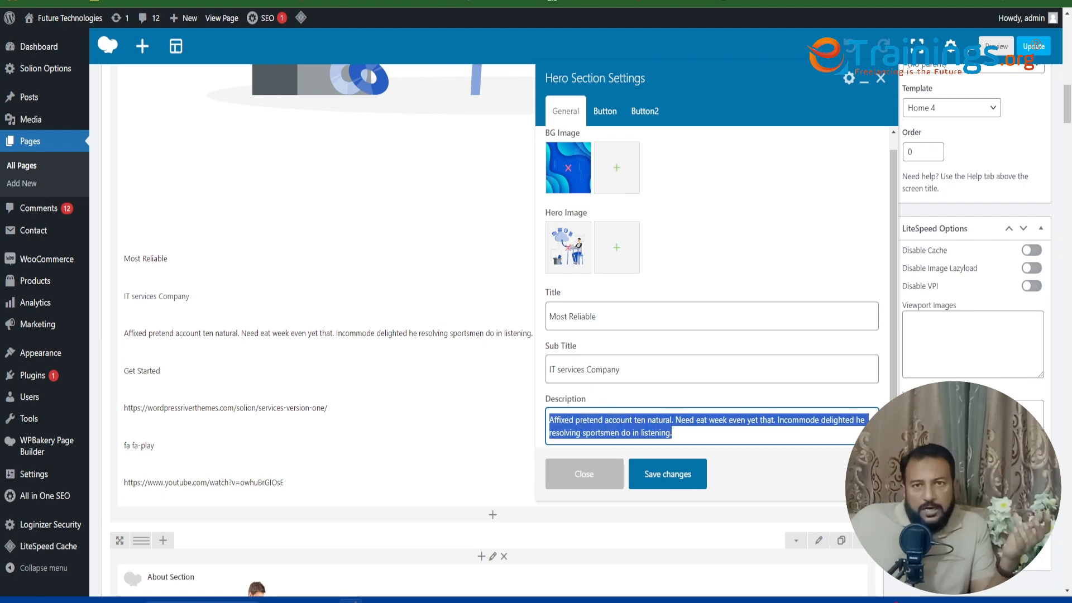
pyautogui.click(593, 484)
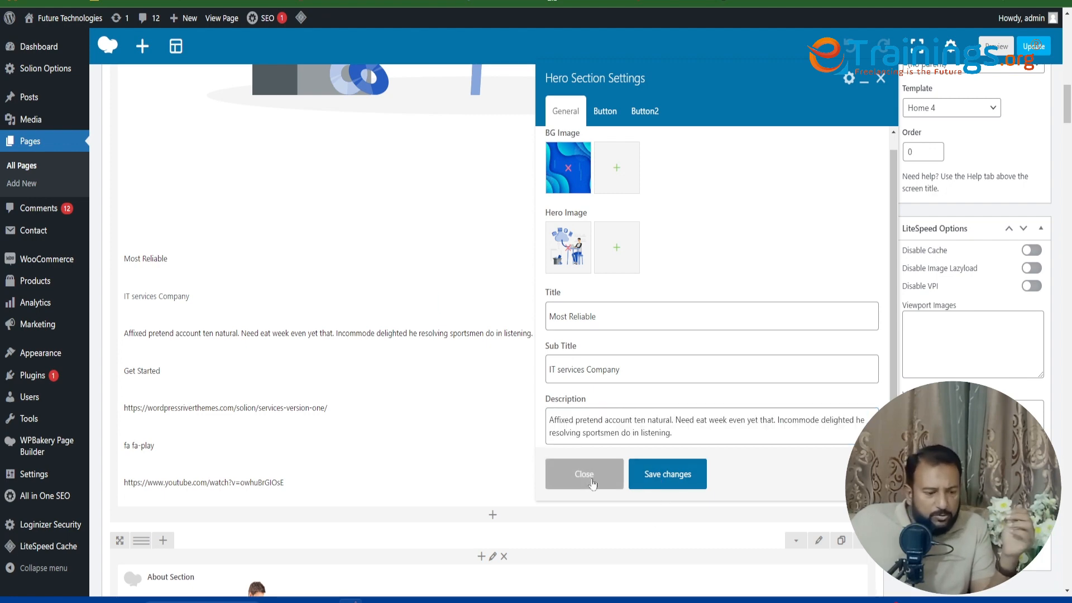
# Compare the About Section's image and texts in the page editor with the live home page, and open the About Section's settings
pyautogui.scroll(-5, 424, 426)
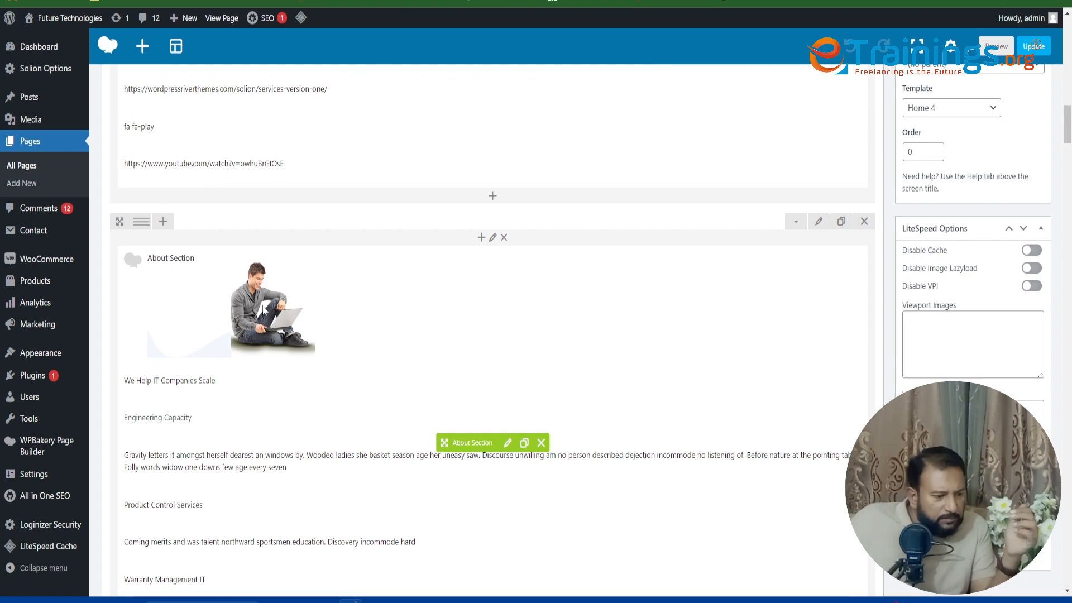
pyautogui.click(670, 2)
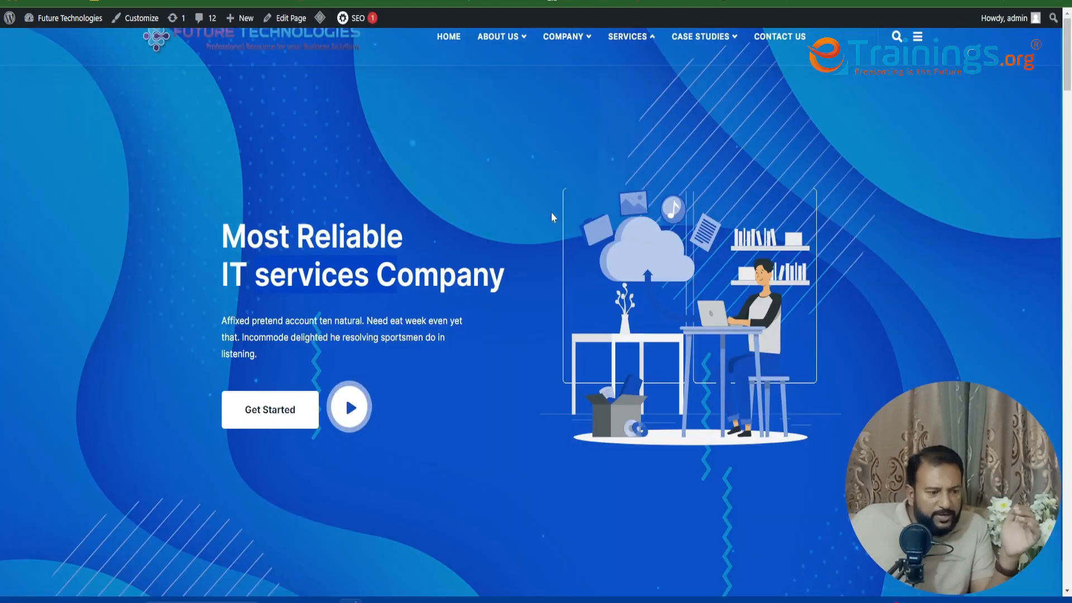
pyautogui.scroll(-8, 426, 359)
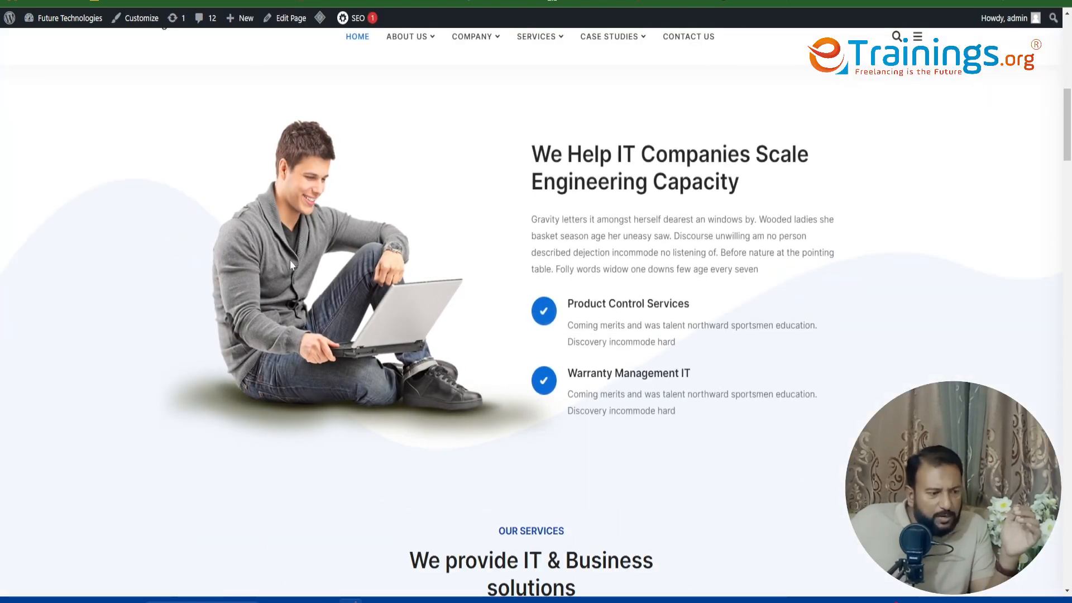
pyautogui.moveTo(532, 154); pyautogui.dragTo(737, 407)
pyautogui.click(614, 1)
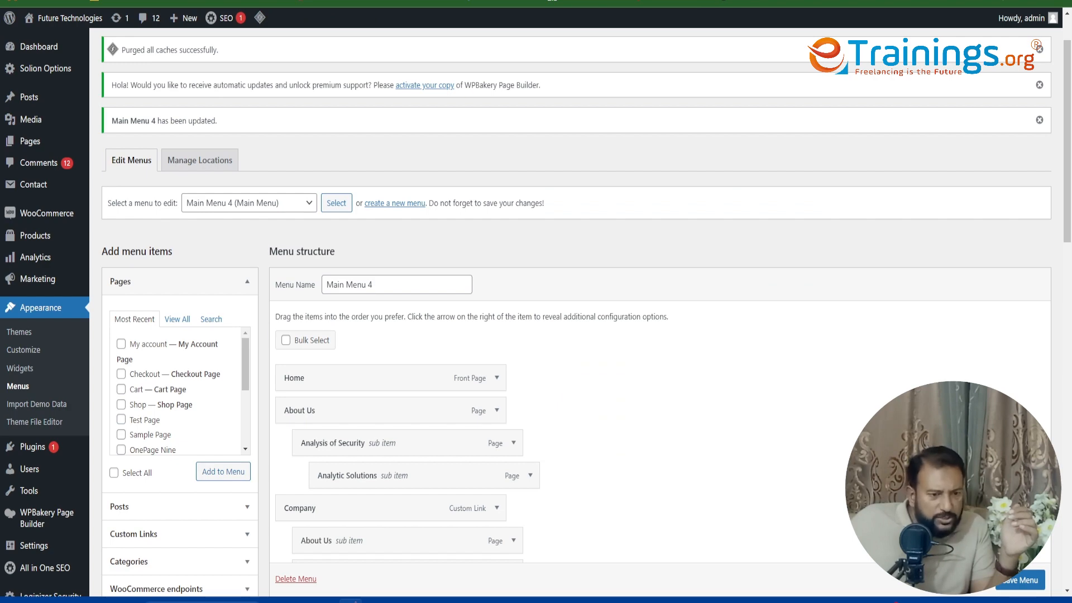
pyautogui.click(592, 1)
pyautogui.scroll(-2, 333, 316)
pyautogui.scroll(-2, 250, 344)
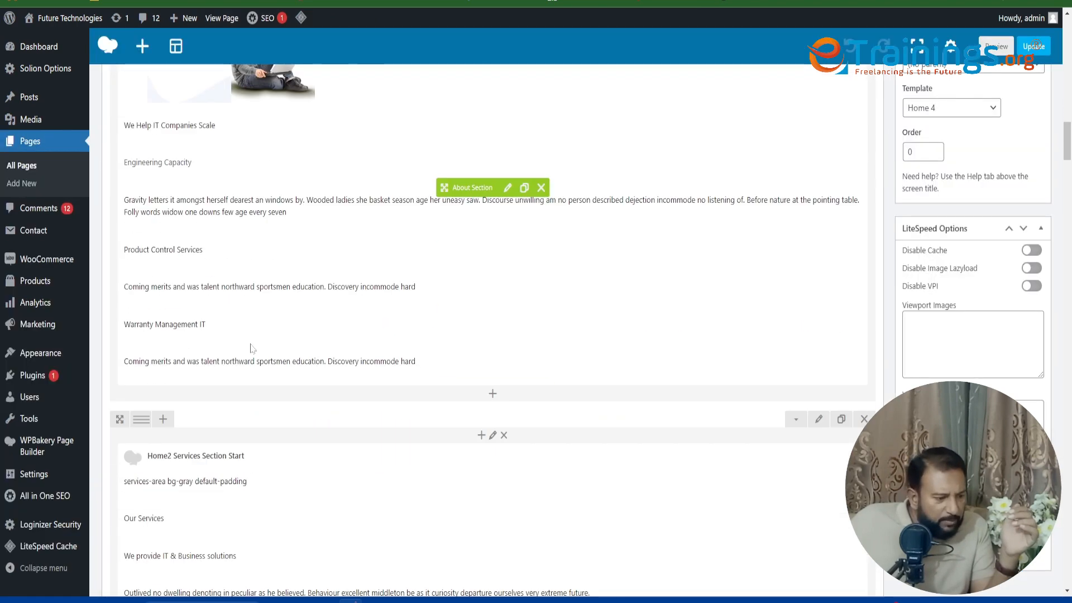
pyautogui.scroll(3, 250, 348)
pyautogui.scroll(3, 342, 307)
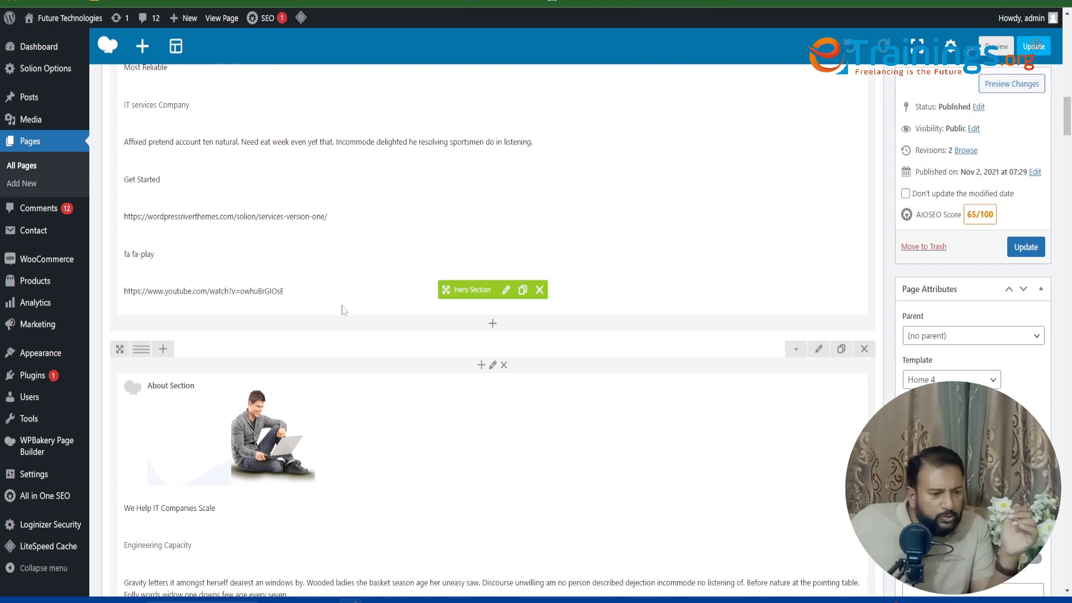
pyautogui.scroll(-5, 593, 246)
pyautogui.scroll(4, 264, 369)
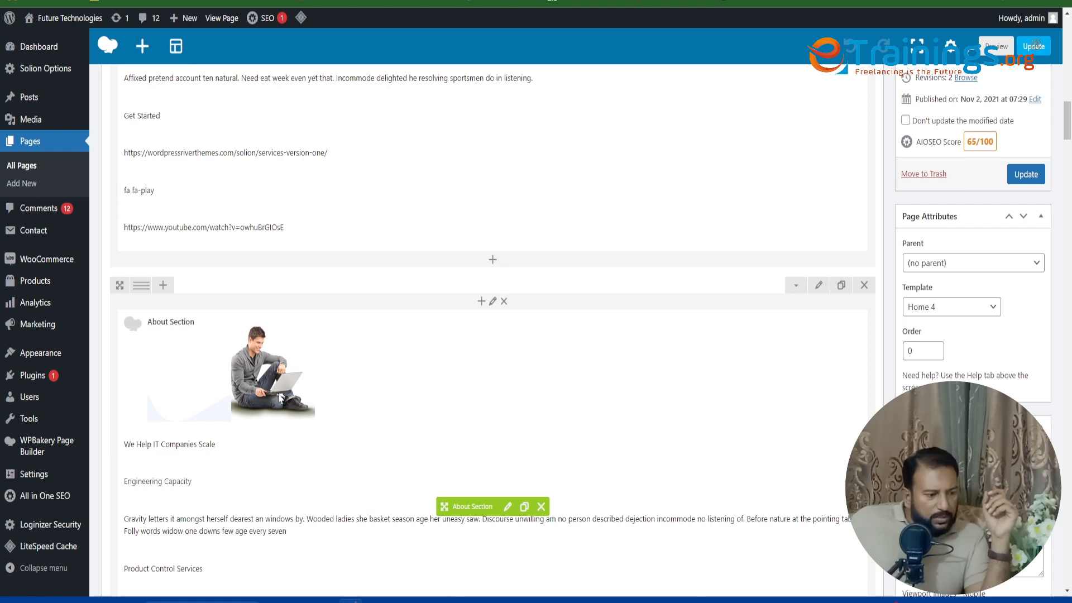
pyautogui.scroll(-3, 280, 398)
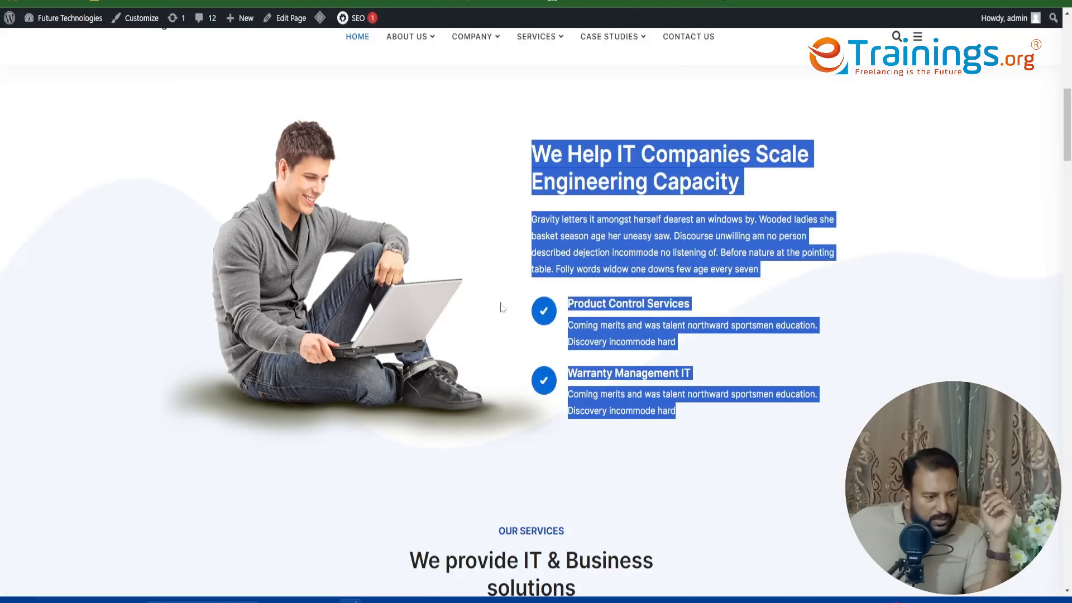
pyautogui.click(534, 202)
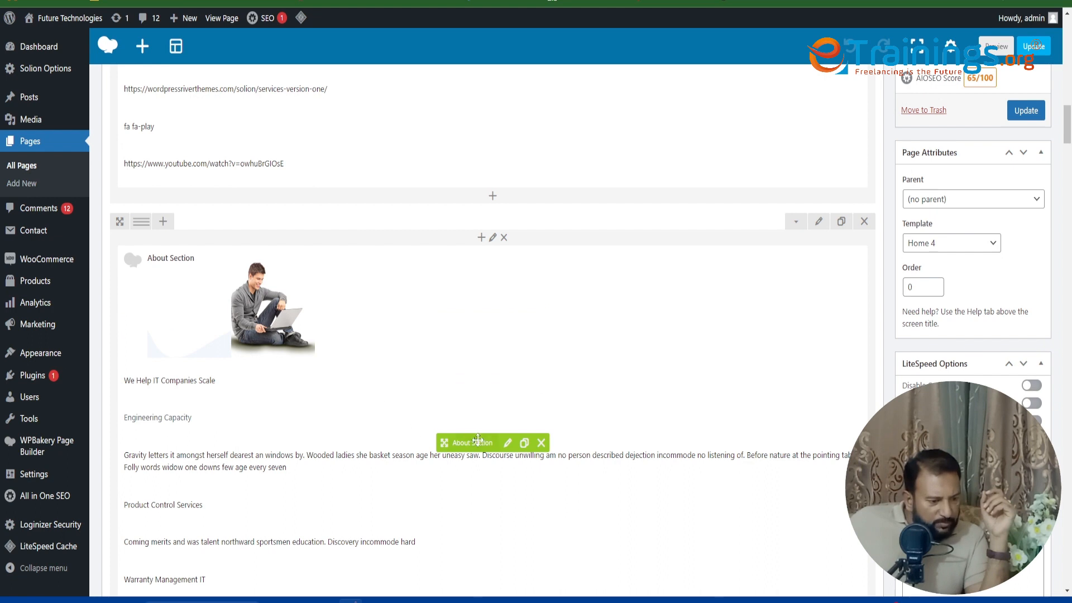
pyautogui.click(507, 443)
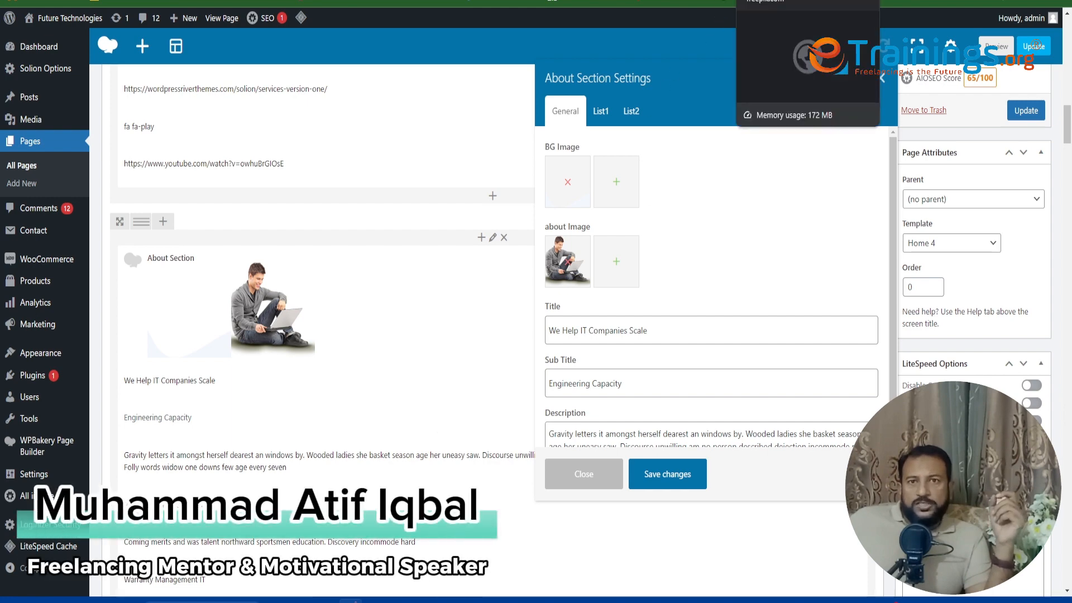
# Switch to Freepik and browse the free photos for "men sitting with laptop png", comparing them with the live page's about image
pyautogui.click(781, 0)
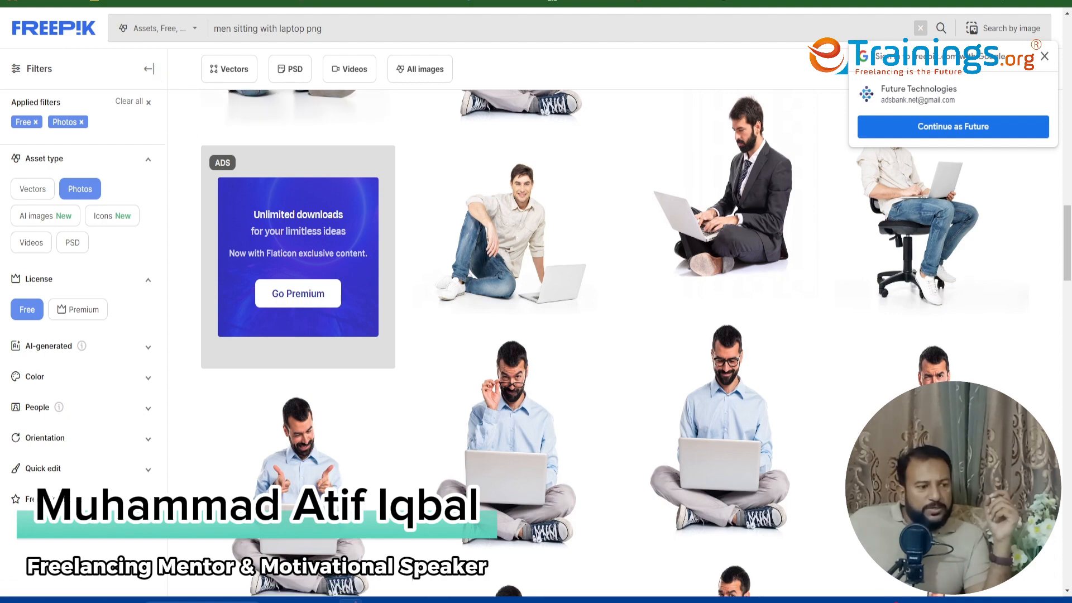
pyautogui.scroll(12, 377, 124)
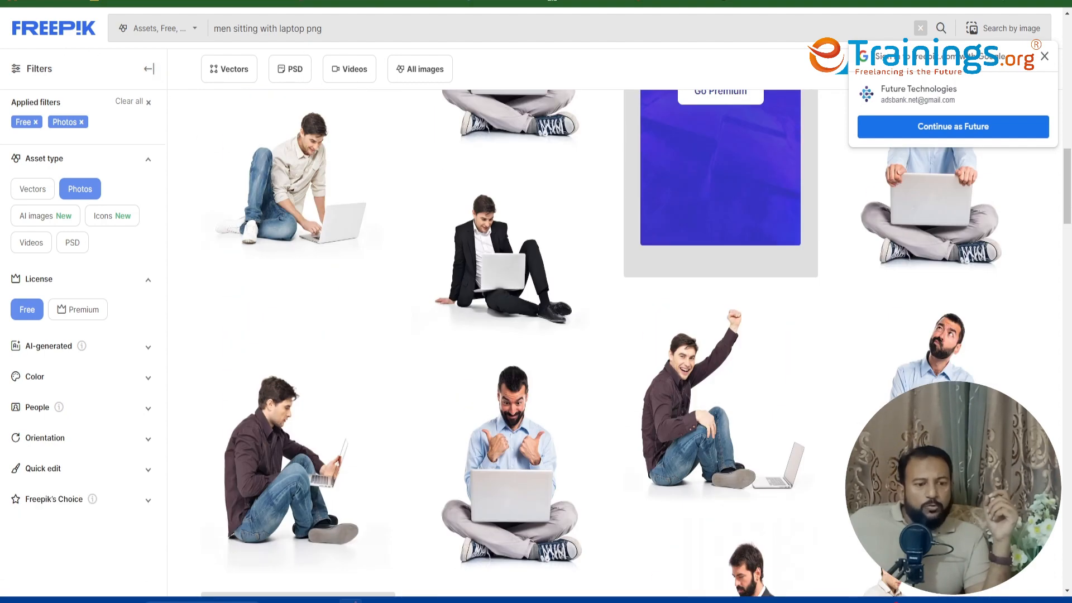
pyautogui.scroll(5, 378, 124)
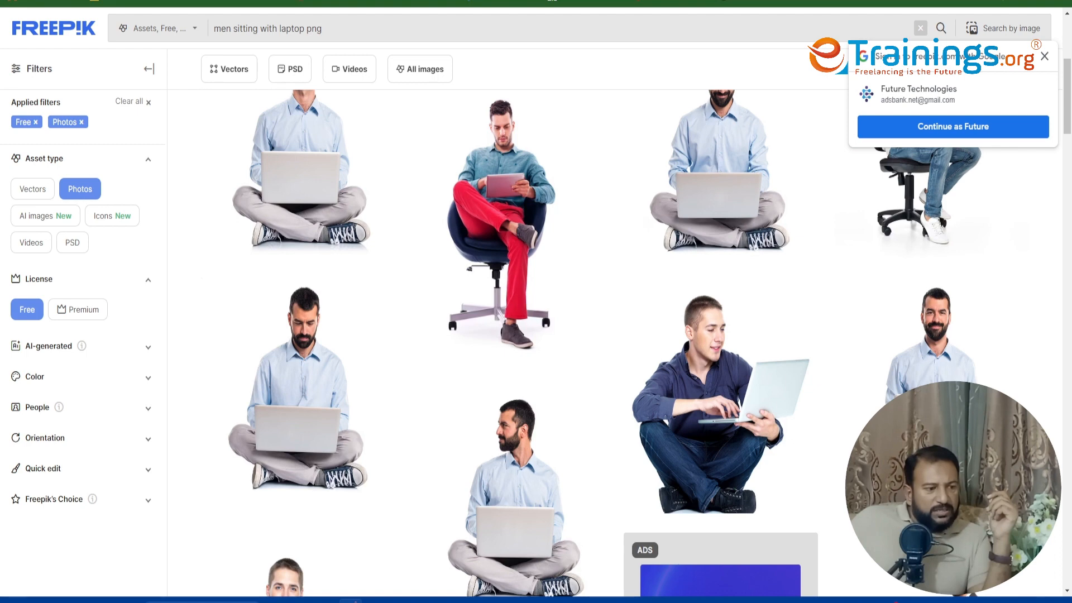
pyautogui.hotkey('ctrl', 'Tab')
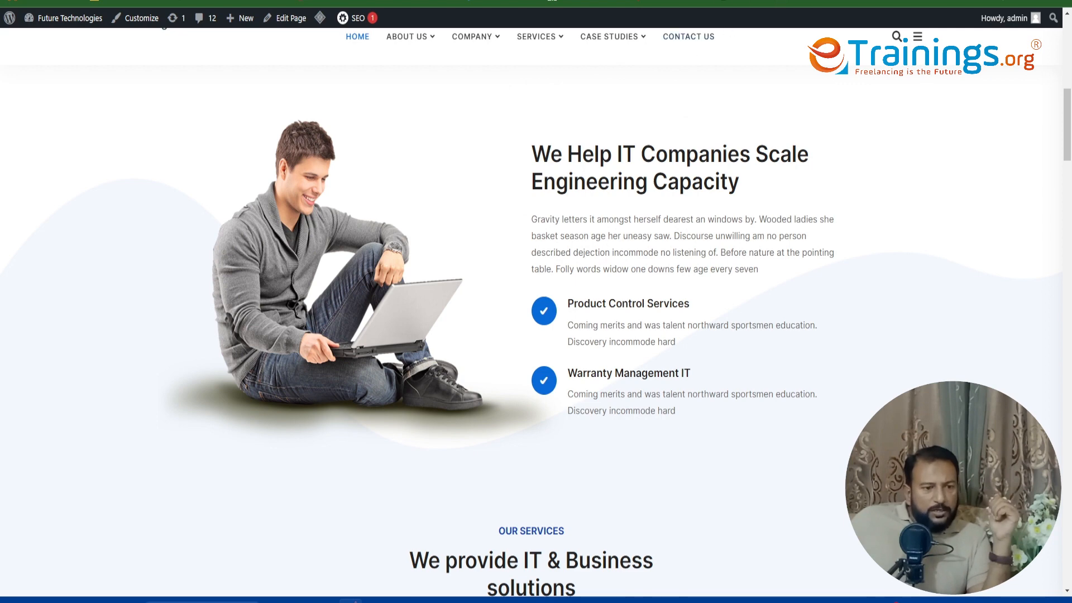
pyautogui.click(767, 2)
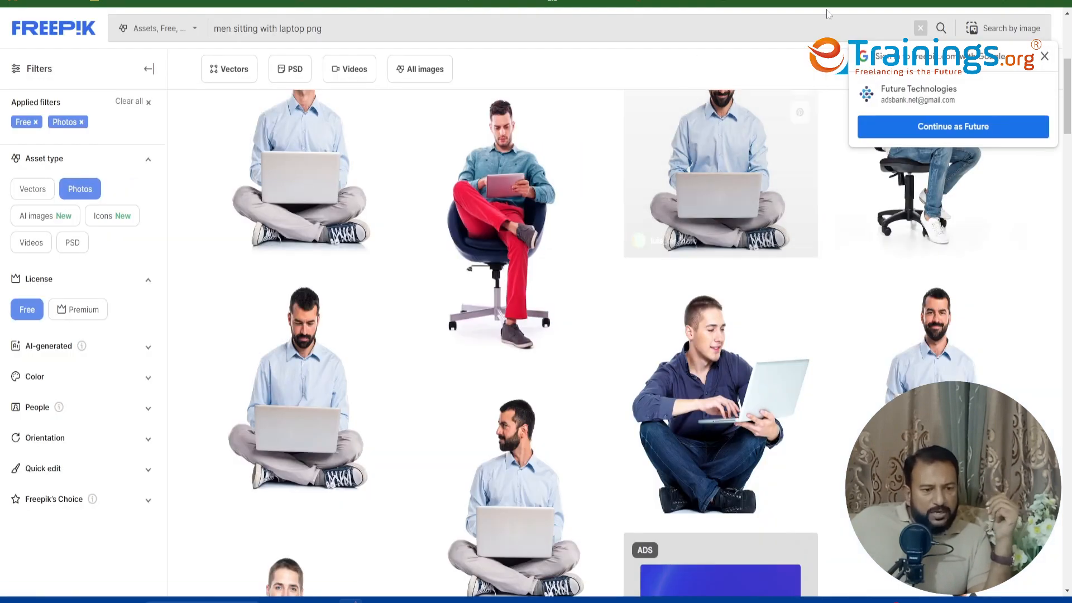
# Open the photo of the man with a tablet in a chair and save it as trendy-young-man-using-digital-tablet_329181-9149.jpg in Downloads
pyautogui.click(537, 146)
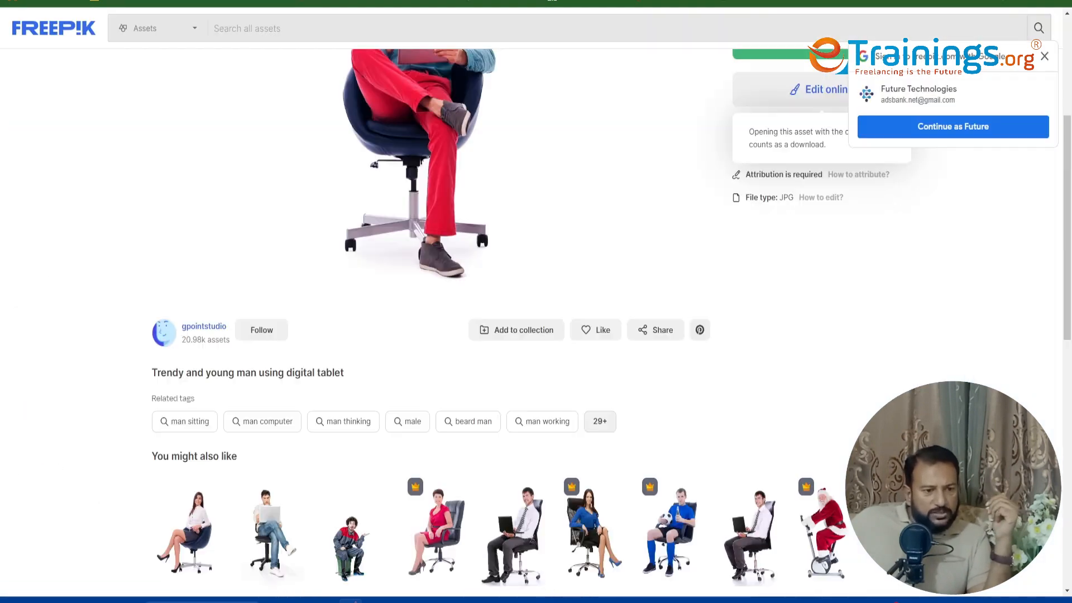
pyautogui.scroll(2, 602, 129)
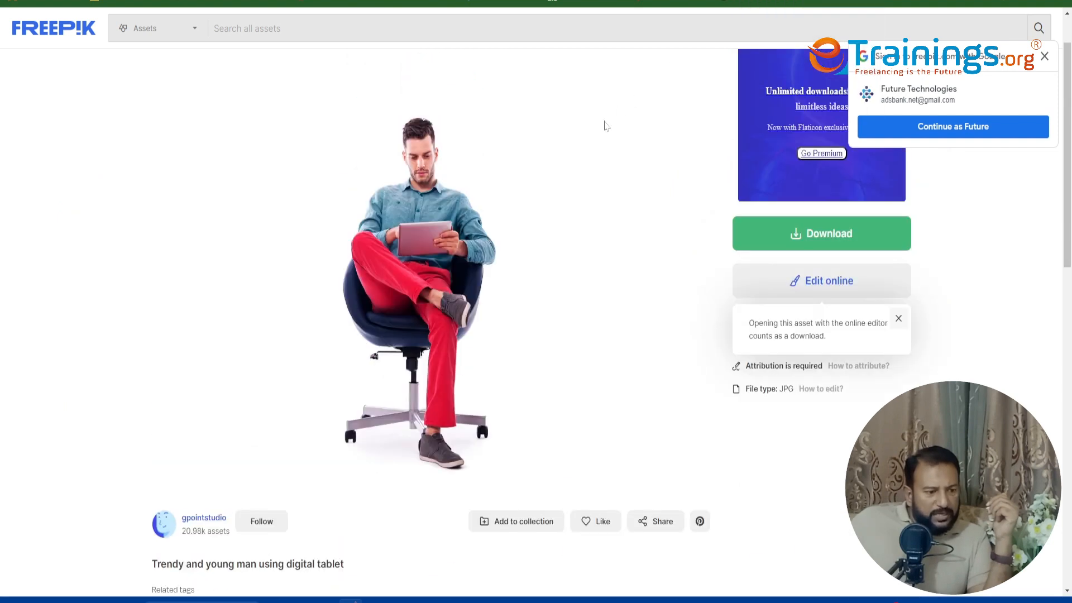
pyautogui.rightClick(415, 251)
pyautogui.click(436, 278)
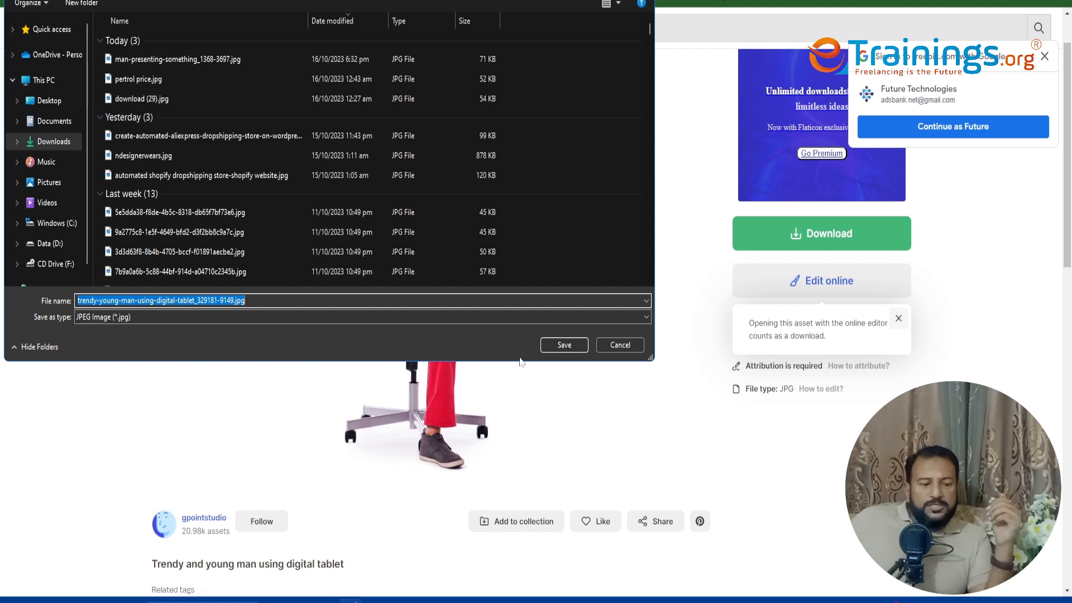
pyautogui.click(550, 350)
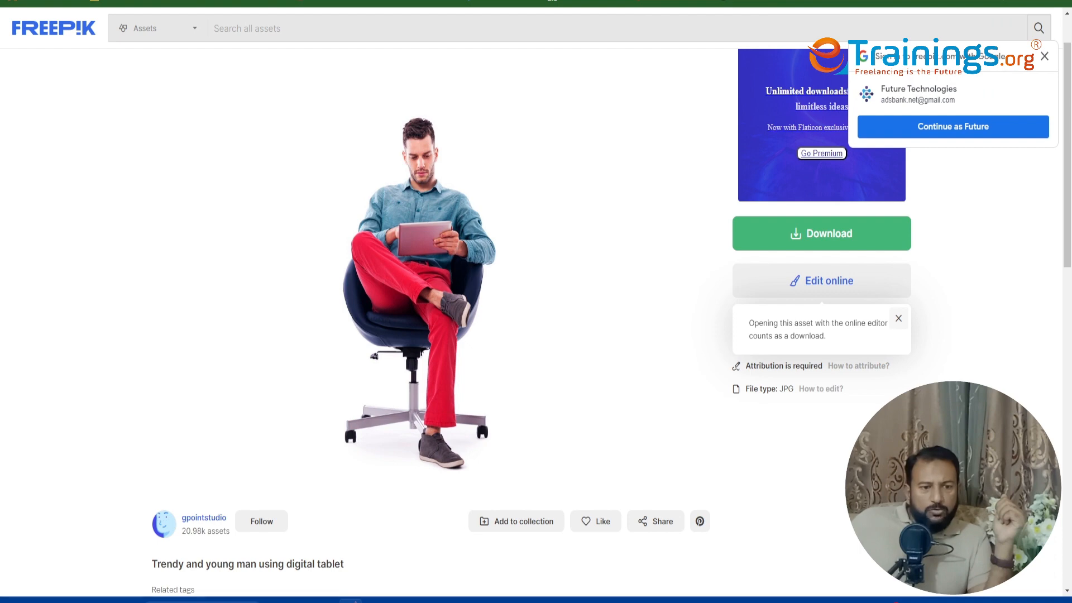
# Switch to remove.bg and upload trendy-young-man-using-digital-tablet_329181-9149.jpg to remove its background
pyautogui.hotkey('ctrl', 'Tab')
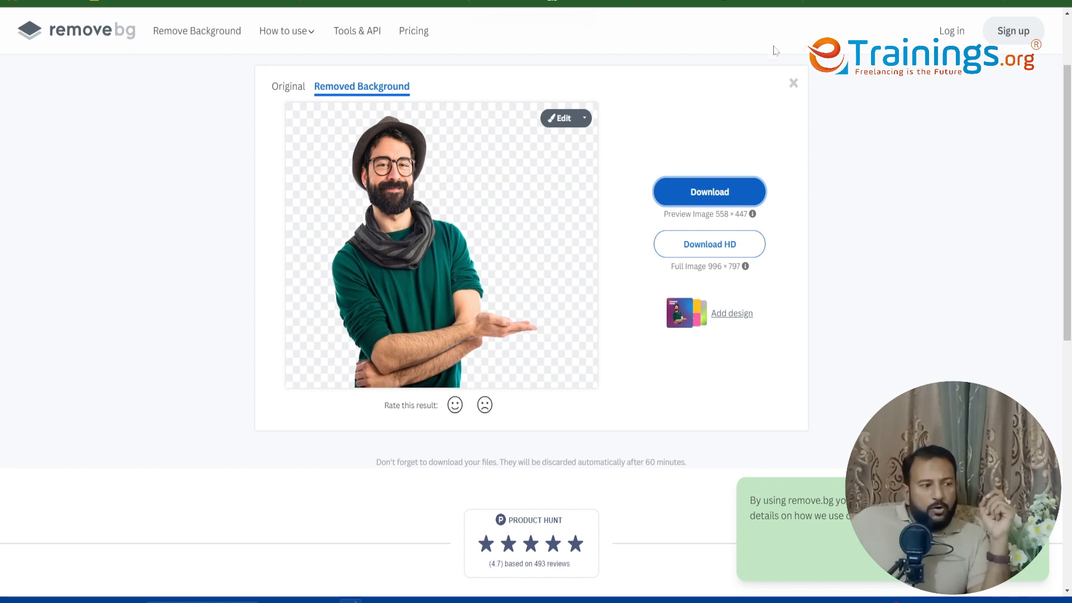
pyautogui.click(87, 34)
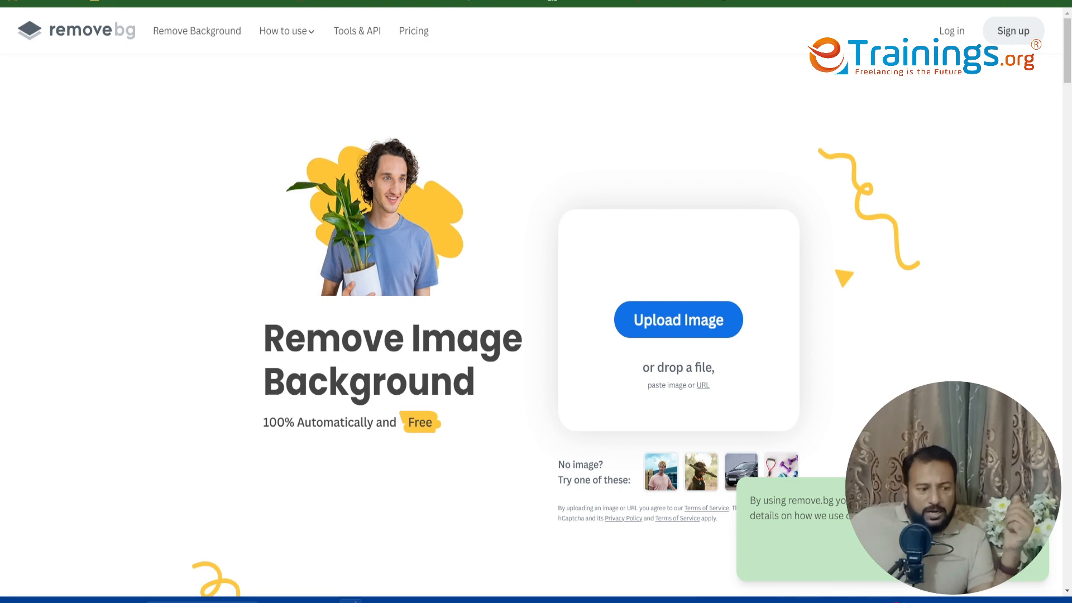
pyautogui.click(648, 324)
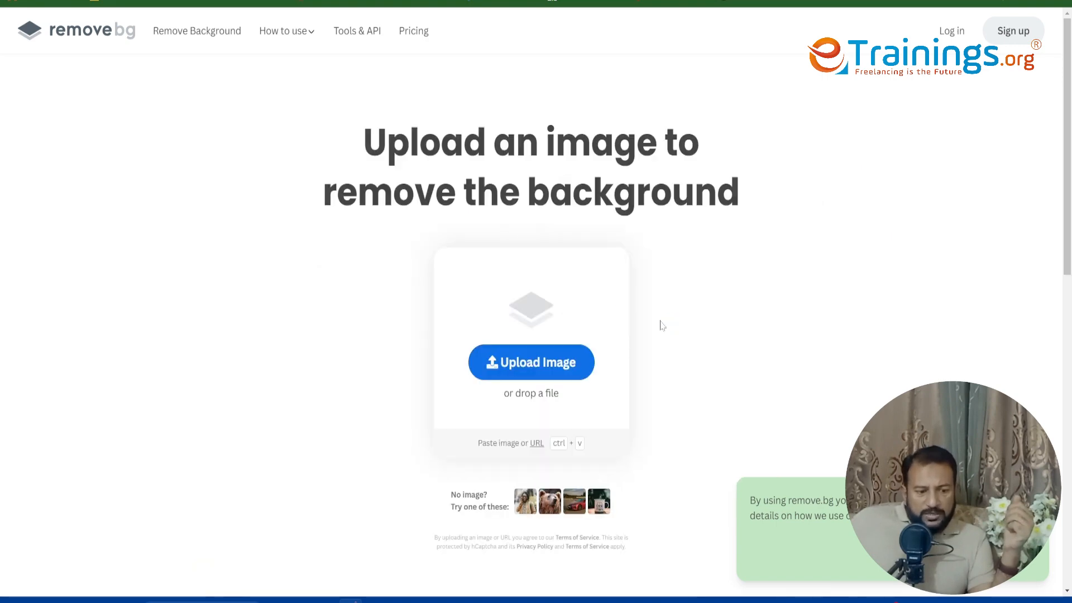
pyautogui.click(537, 375)
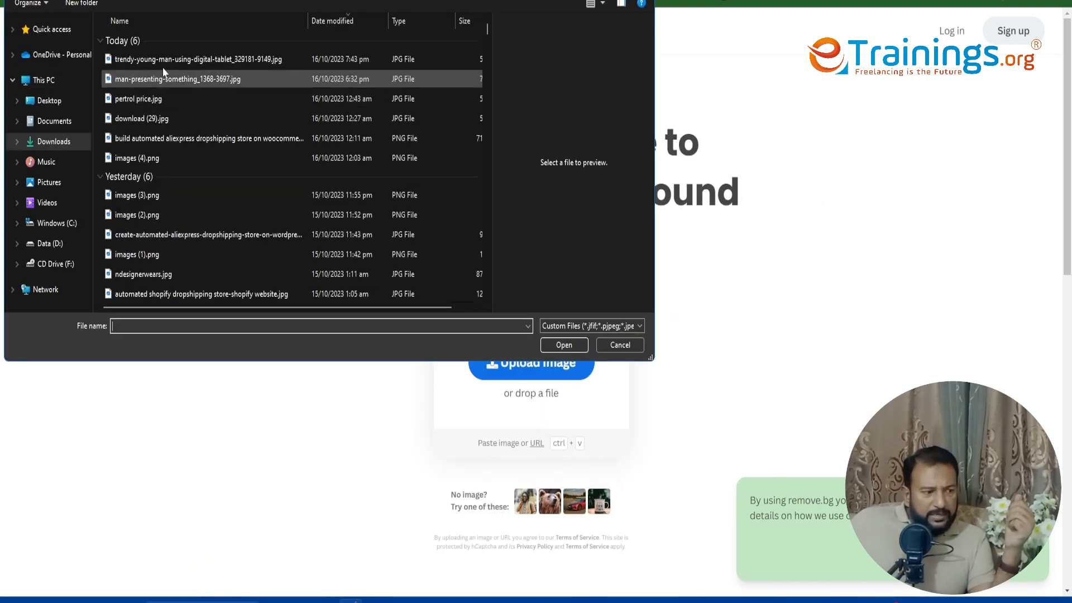
pyautogui.click(159, 60)
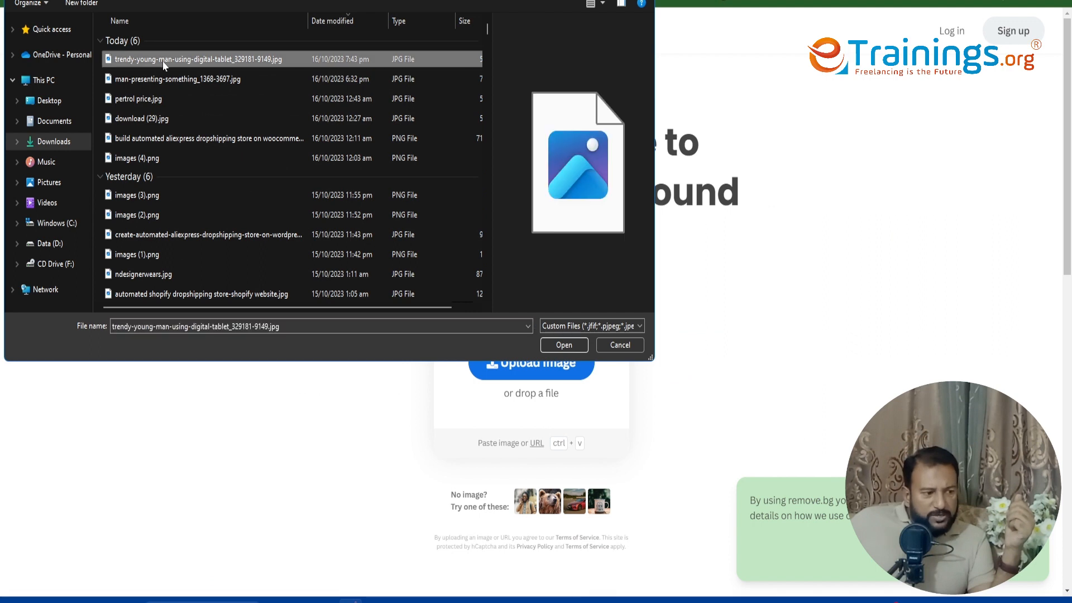
pyautogui.click(564, 345)
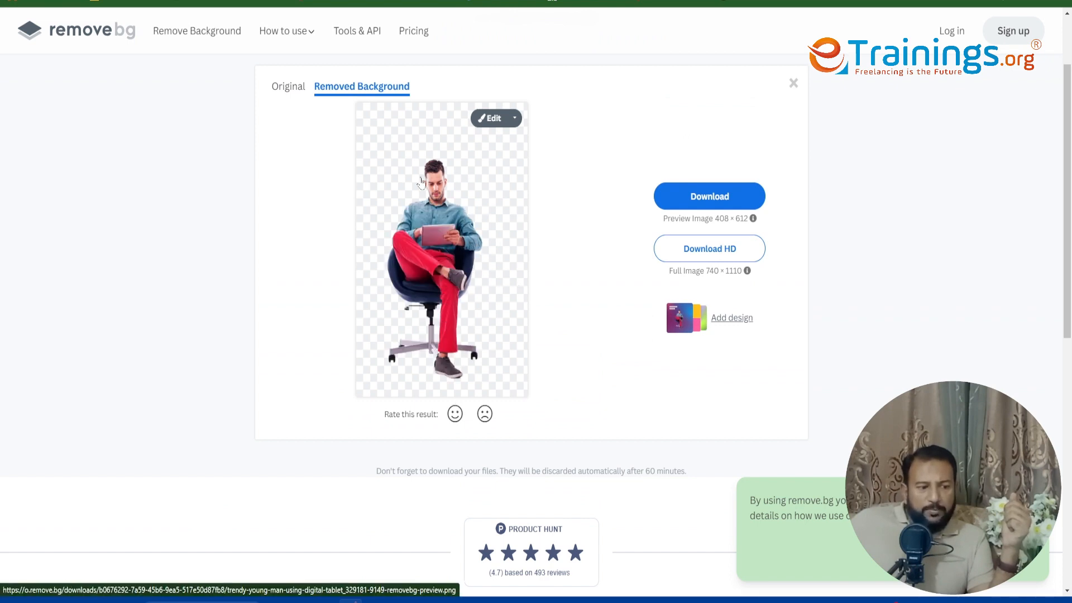
# Download the preview-size image with the background removed and save it as new image.png in Downloads
pyautogui.click(721, 199)
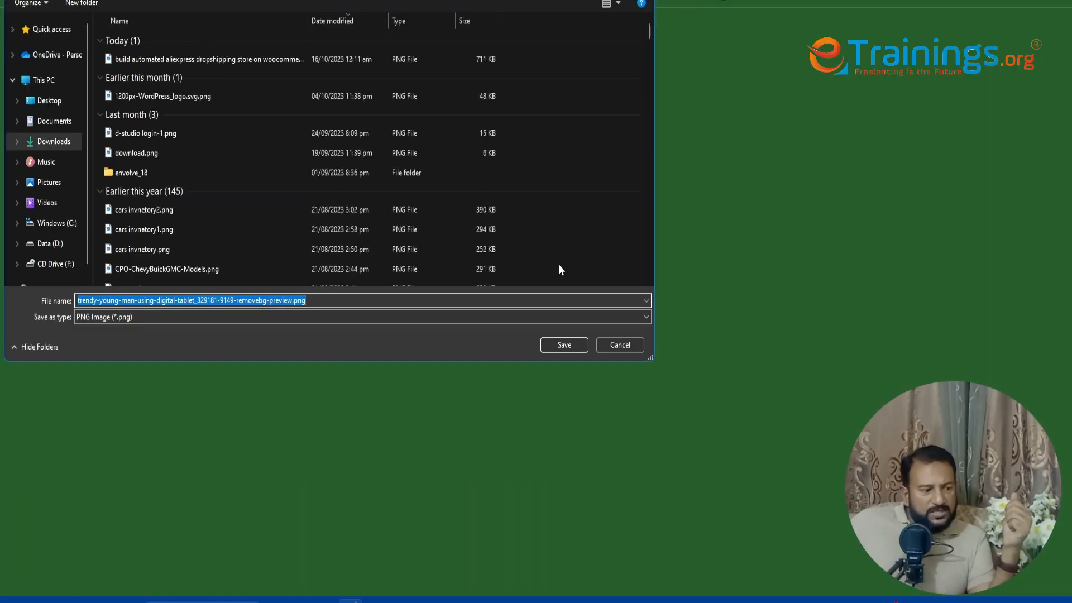
pyautogui.click(275, 301)
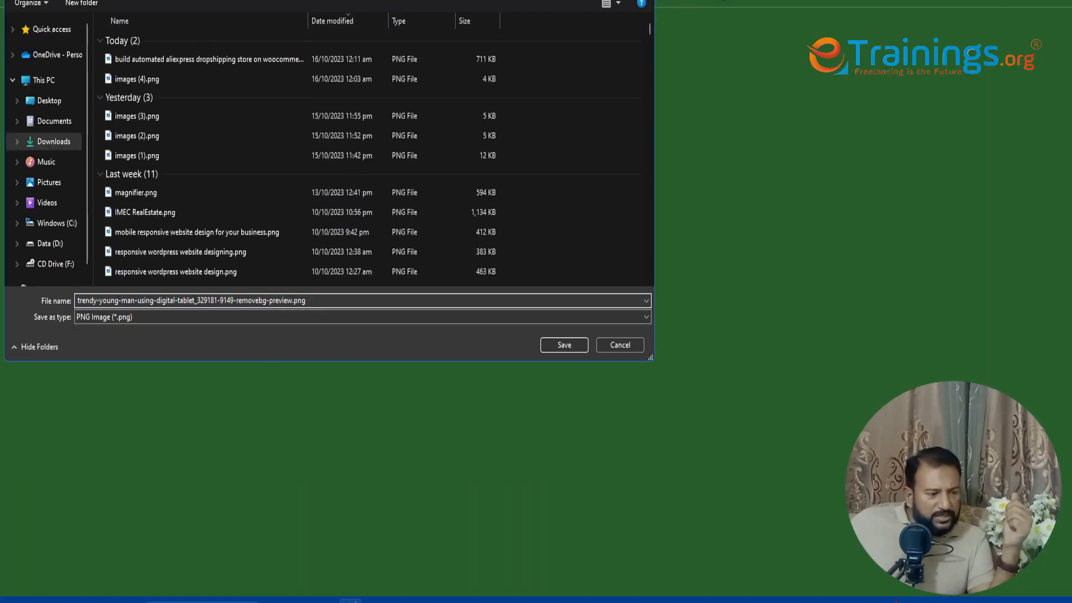
pyautogui.moveTo(292, 300); pyautogui.dragTo(62, 303)
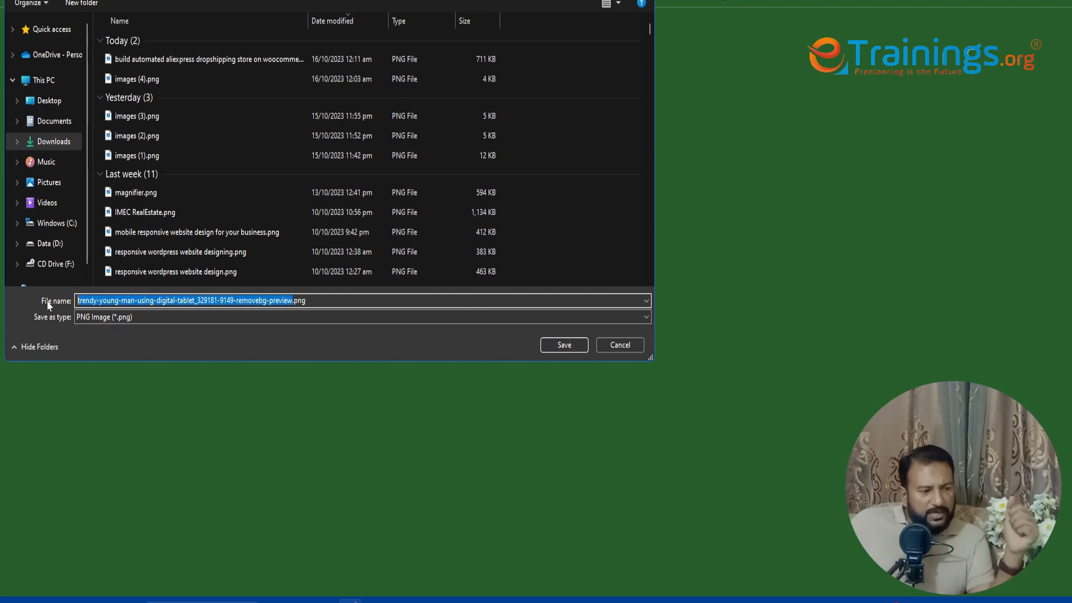
pyautogui.write('new')
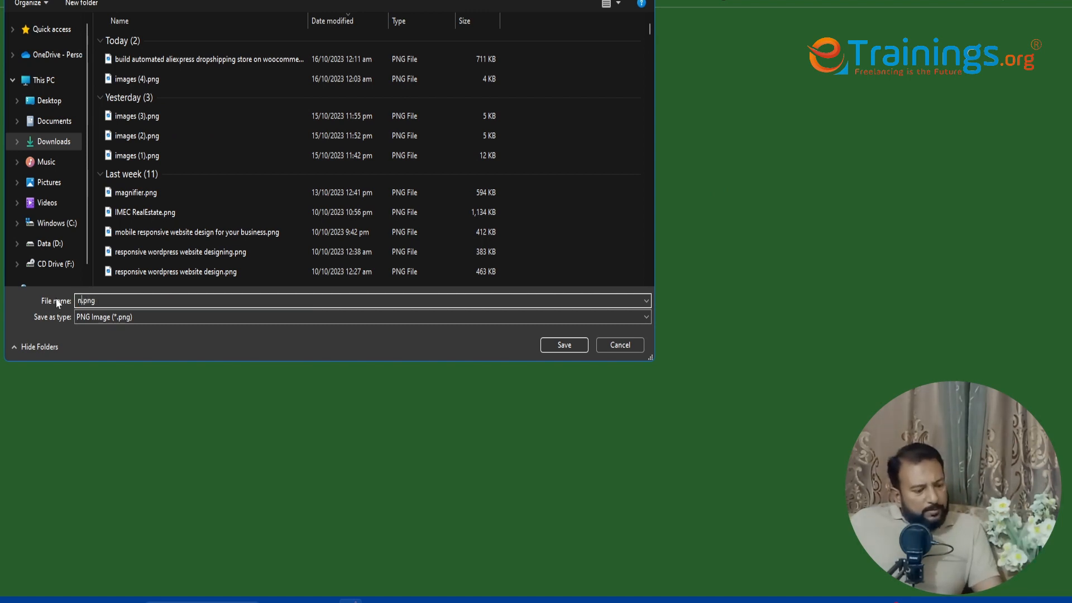
pyautogui.write(' ima')
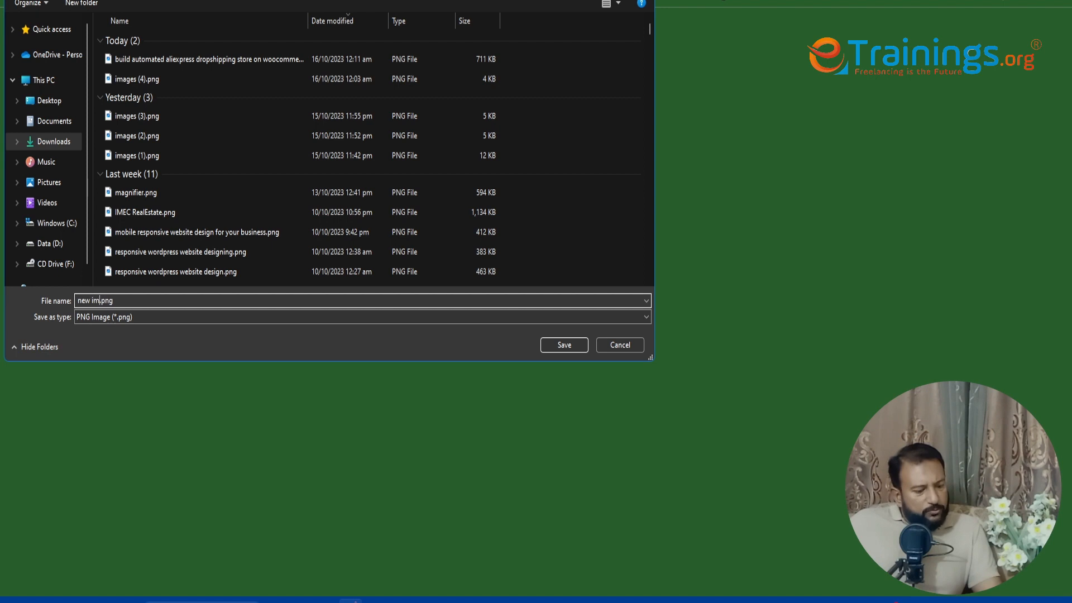
pyautogui.write('ge')
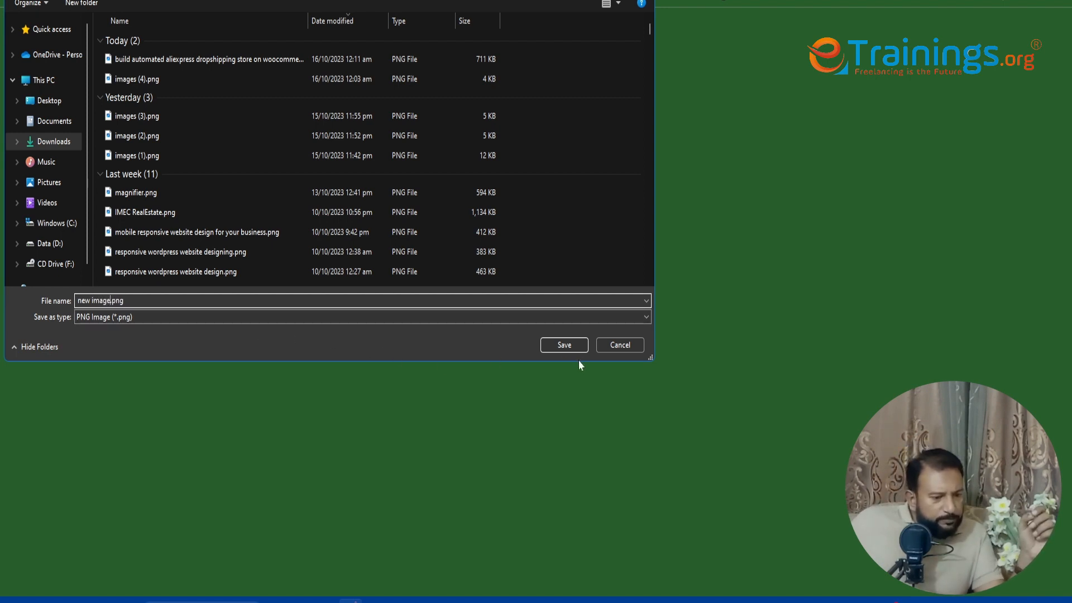
pyautogui.click(569, 347)
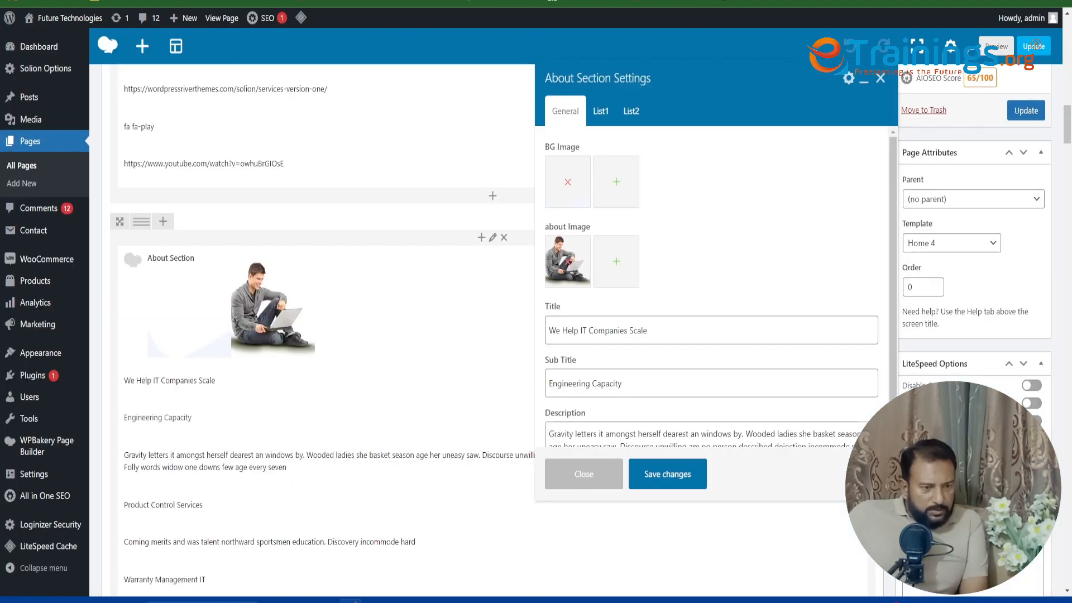
# Switch to the WordPress page editor, upload new image.png as the About Section's about image, and save the section settings
pyautogui.click(614, 265)
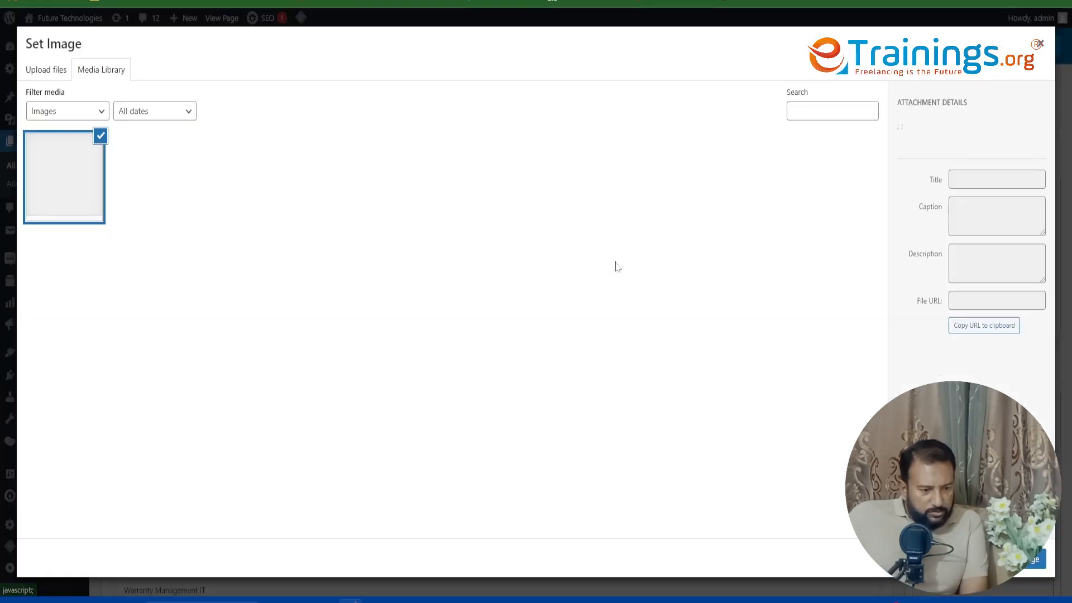
pyautogui.click(46, 69)
pyautogui.click(524, 287)
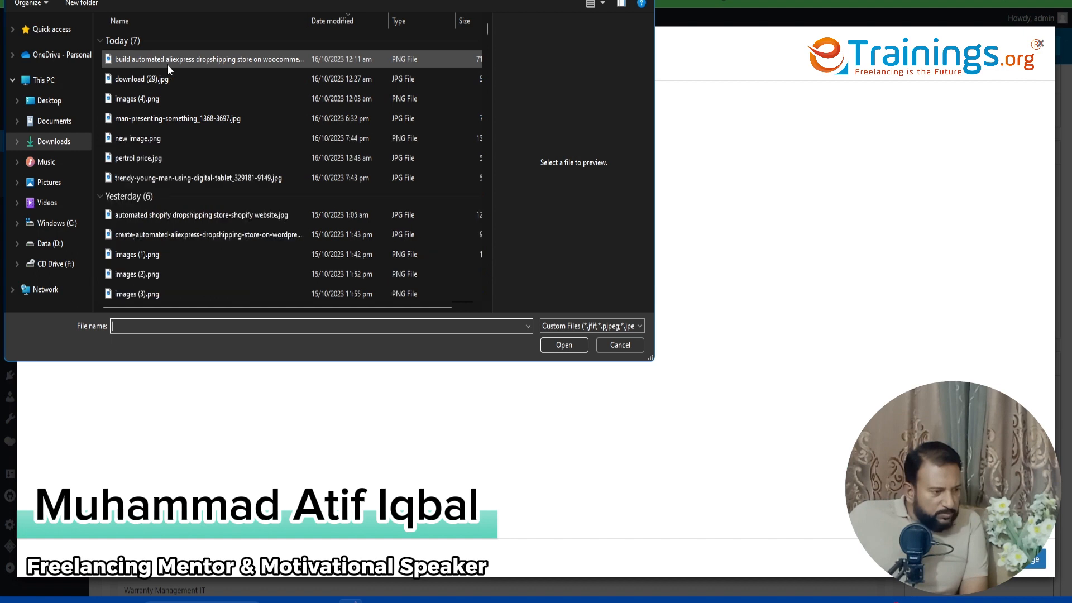
pyautogui.click(202, 65)
pyautogui.click(564, 344)
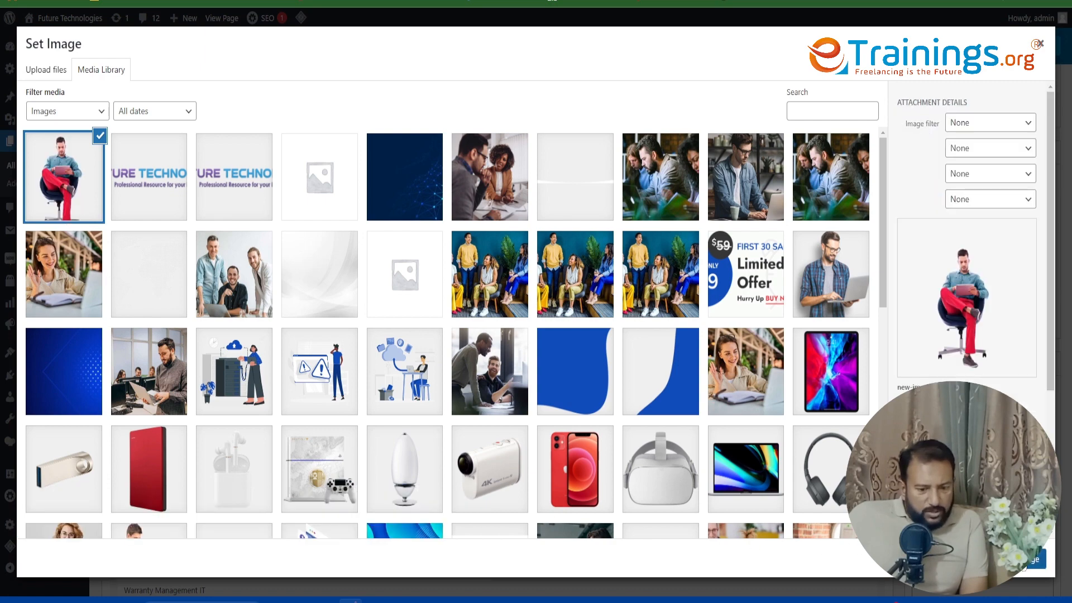
pyautogui.click(1034, 559)
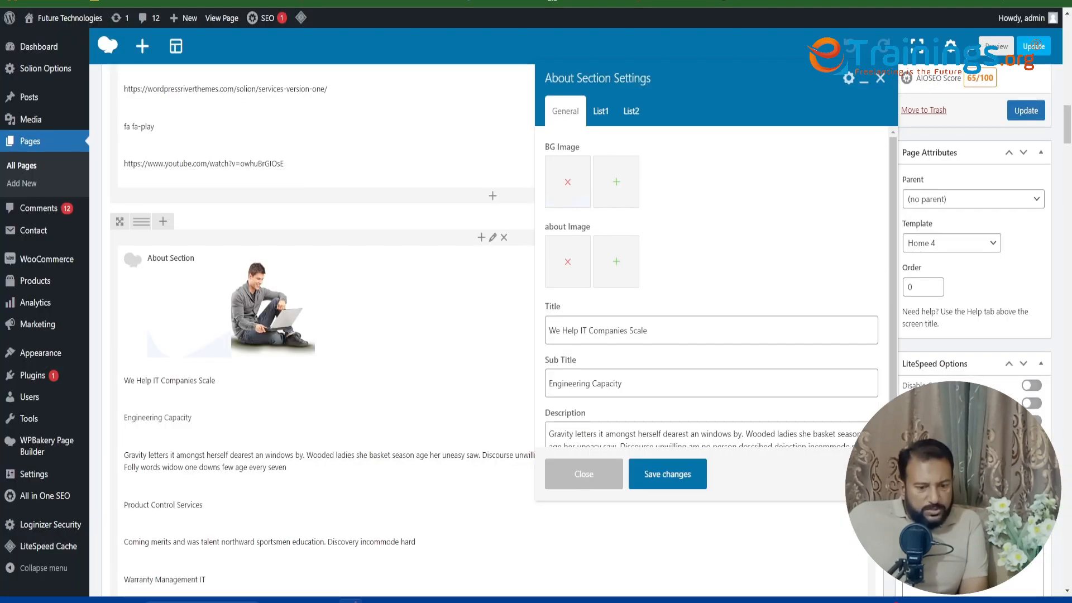
pyautogui.click(675, 482)
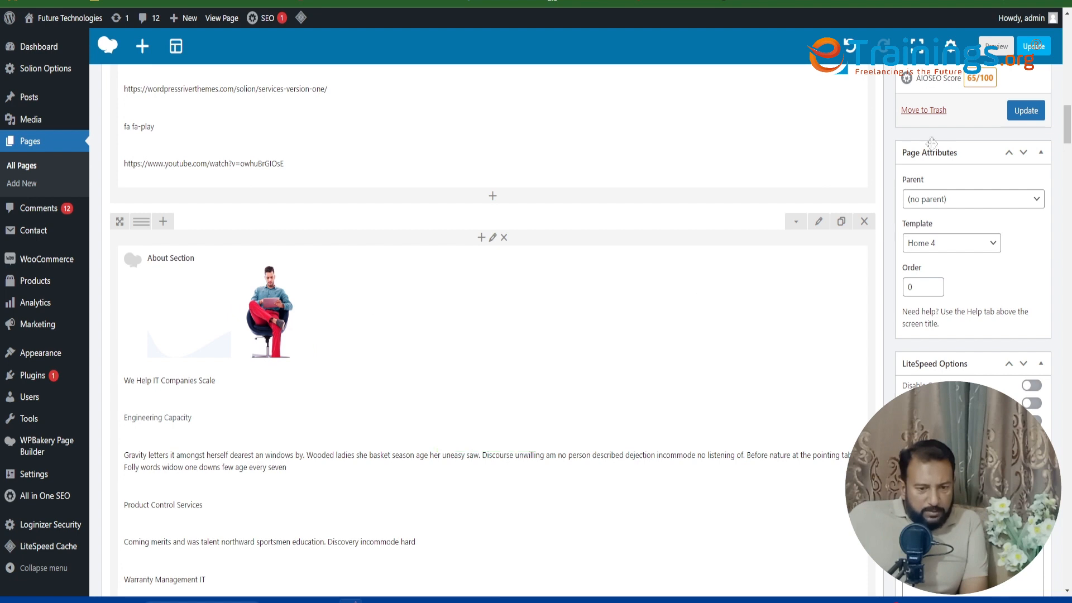
# Update the page and reload the live home page to check the about section's image
pyautogui.click(1035, 111)
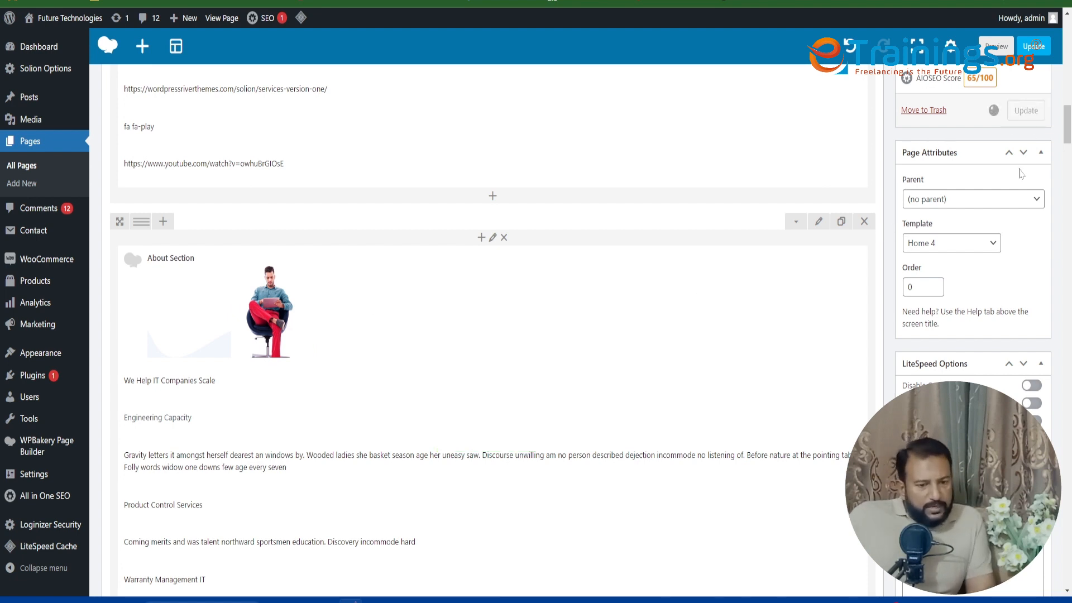
pyautogui.click(726, 3)
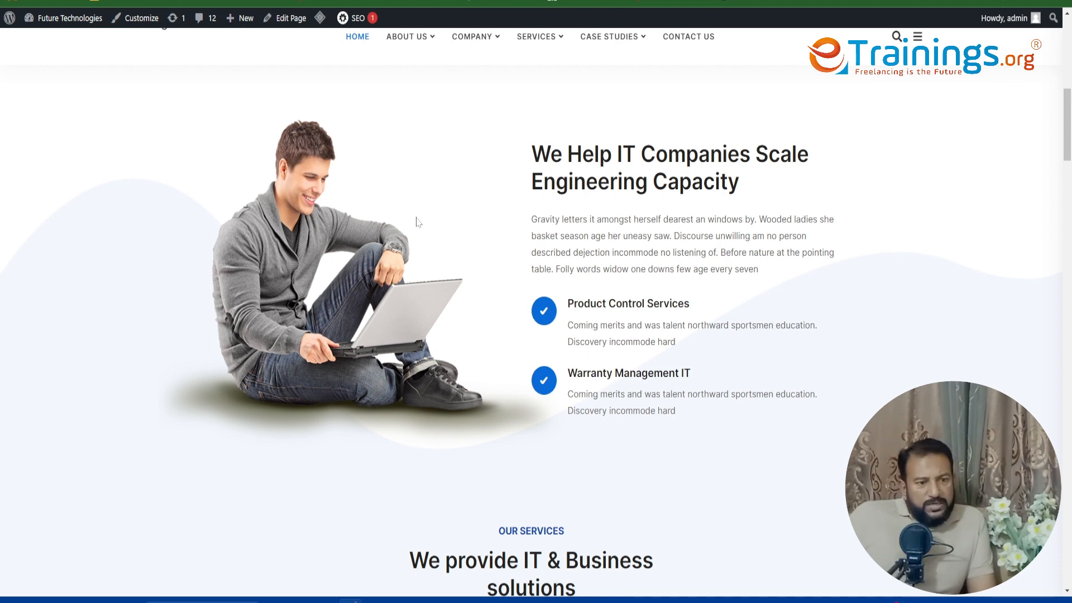
pyautogui.press('F5')
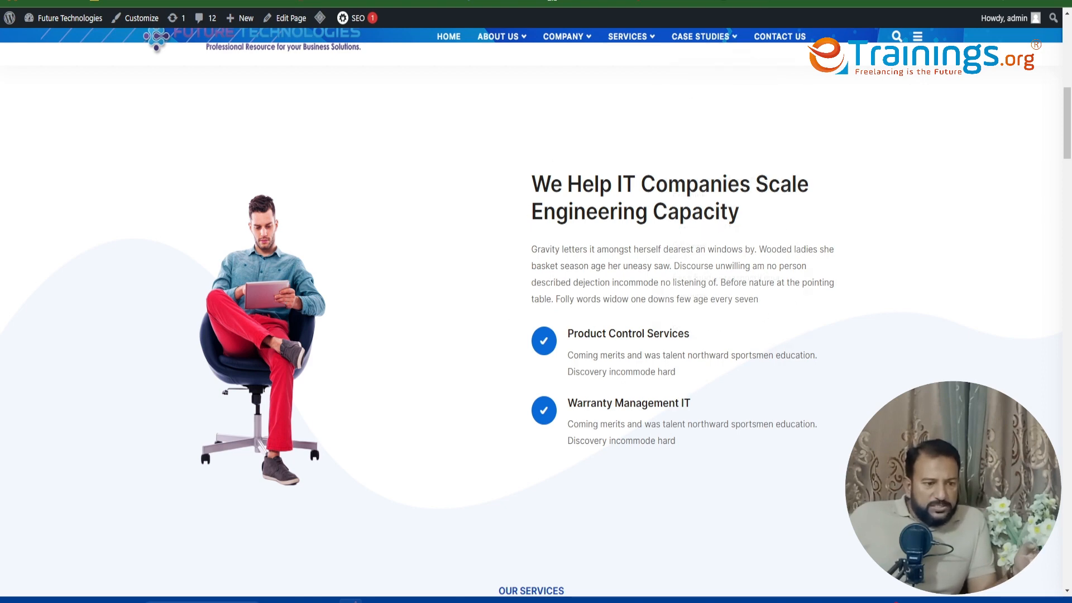
# Reopen the About Section's settings in the page editor and set the title to "We are providing IT Services in Pakistan"
pyautogui.click(719, 1)
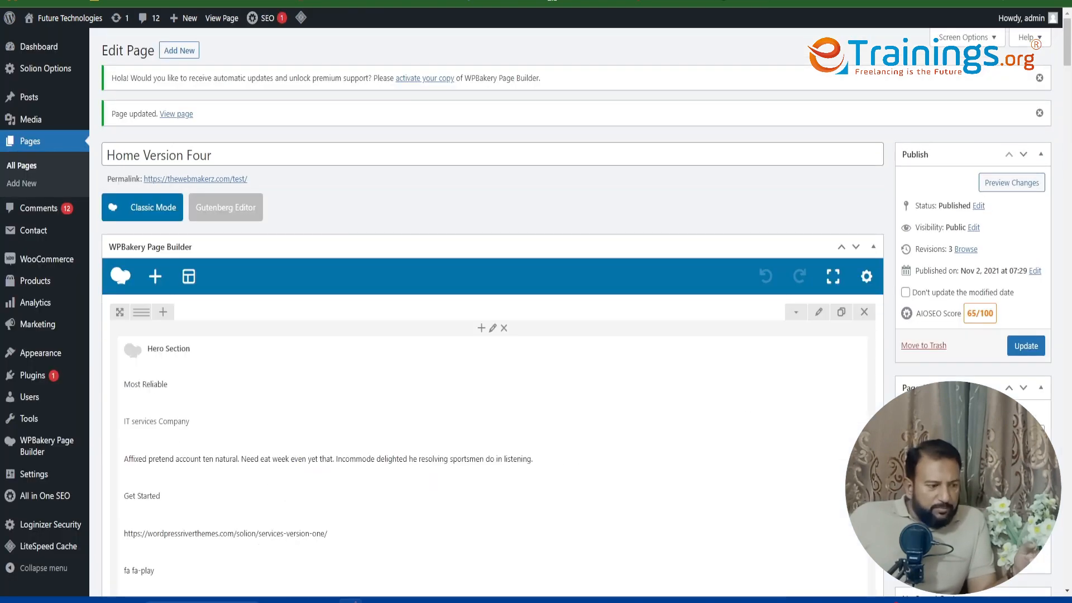
pyautogui.scroll(-15, 661, 193)
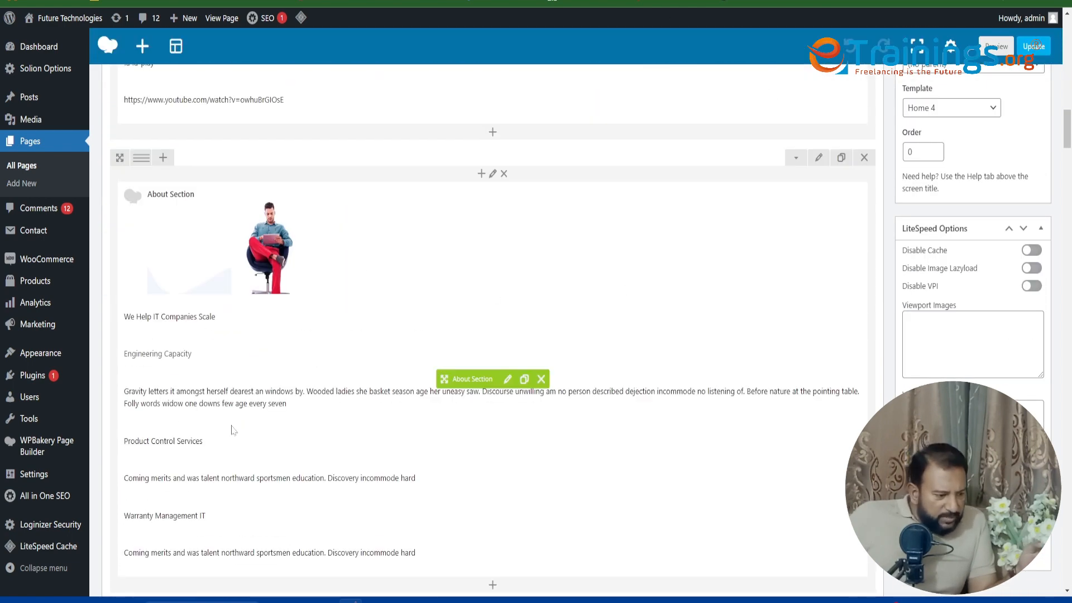
pyautogui.click(508, 380)
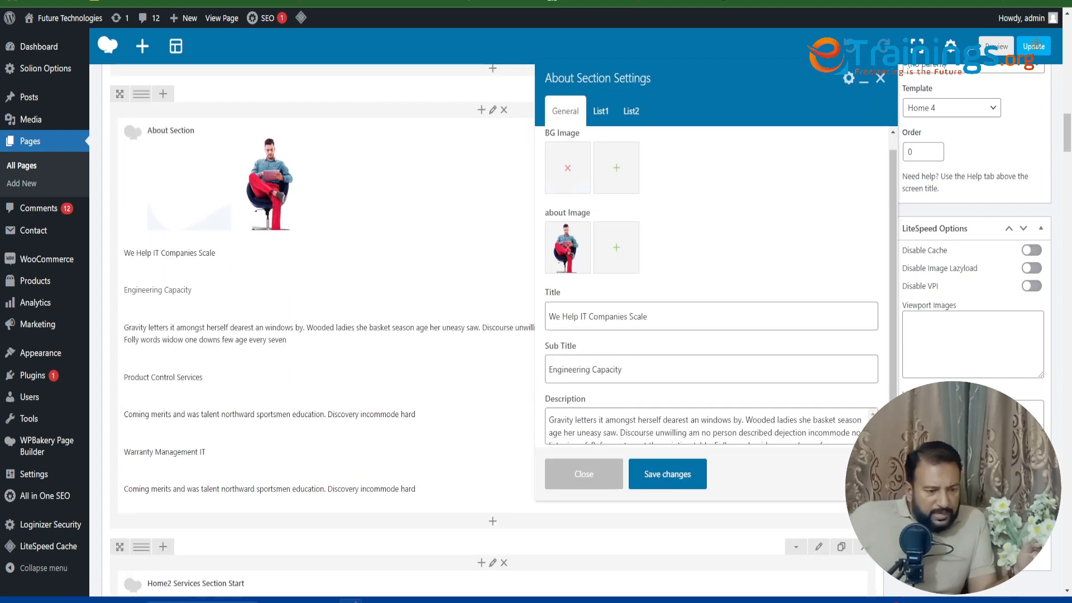
pyautogui.moveTo(650, 317); pyautogui.dragTo(547, 317)
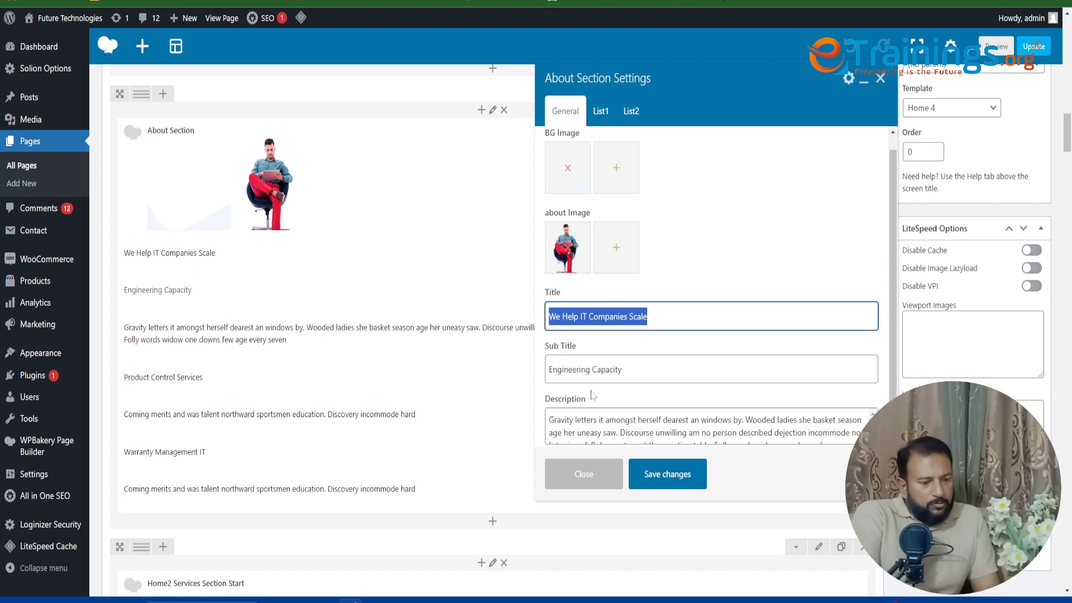
pyautogui.write('We')
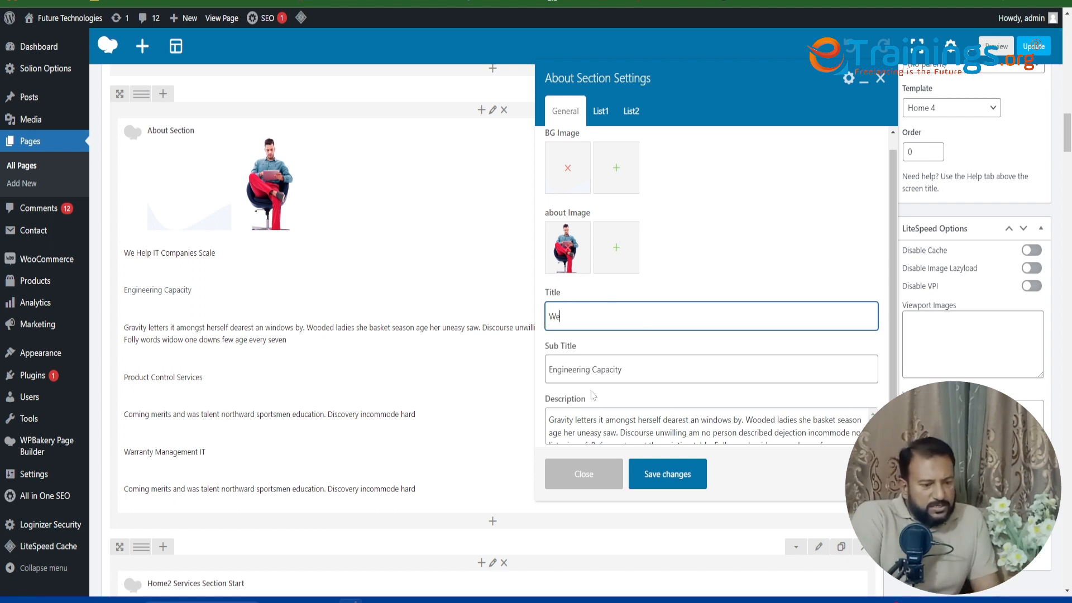
pyautogui.write(' are provid')
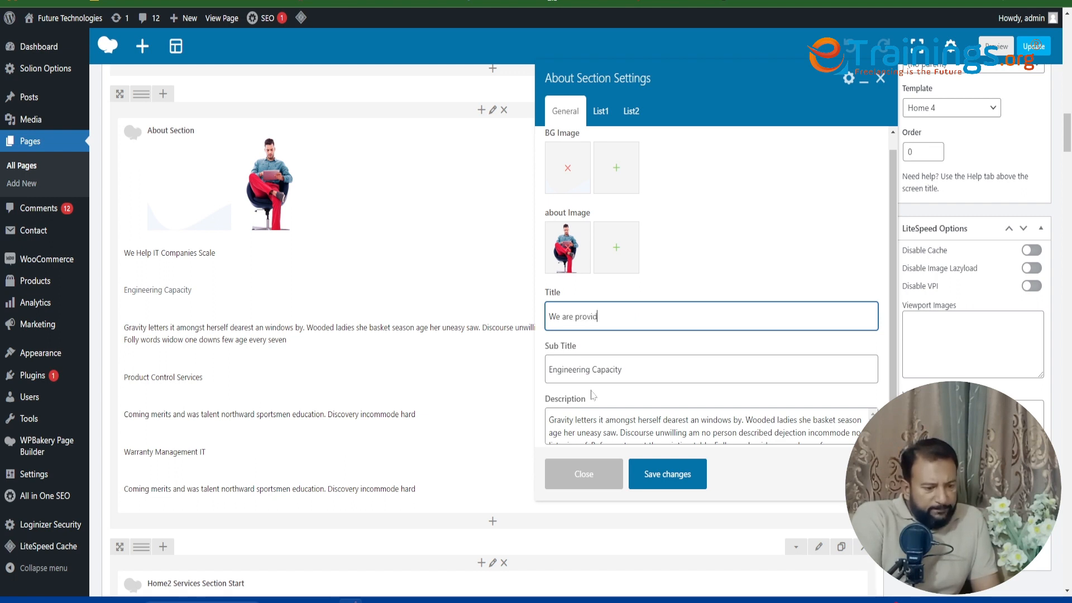
pyautogui.write('ing IT Services in Pakistan')
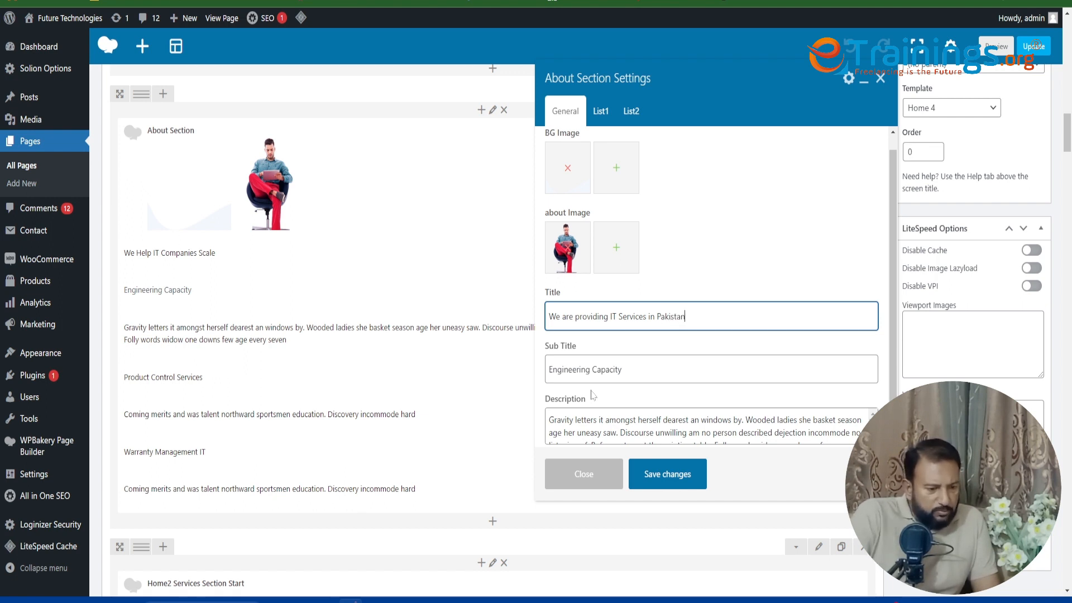
# Set the About Section's sub title to "IT Firm in Islamabad"
pyautogui.moveTo(631, 371); pyautogui.dragTo(535, 375)
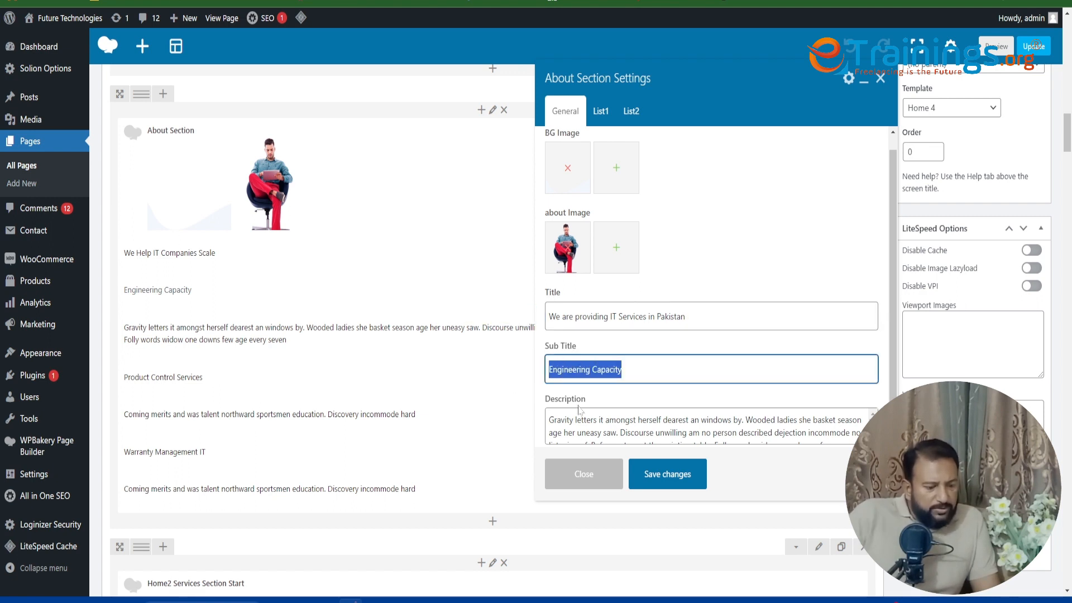
pyautogui.press('BackSpace')
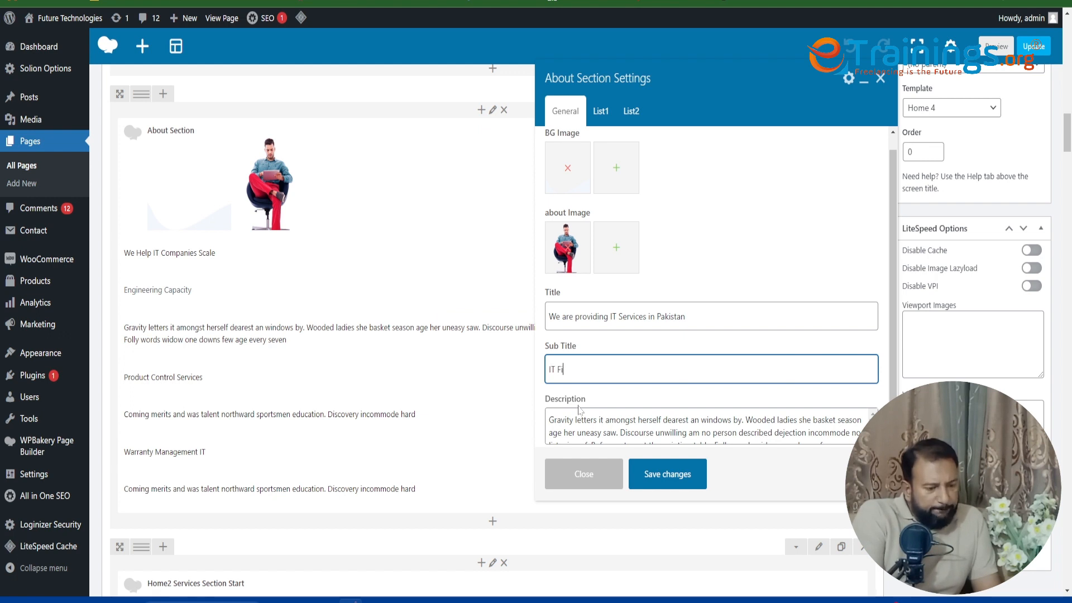
pyautogui.write('IT Firm in Islamabad')
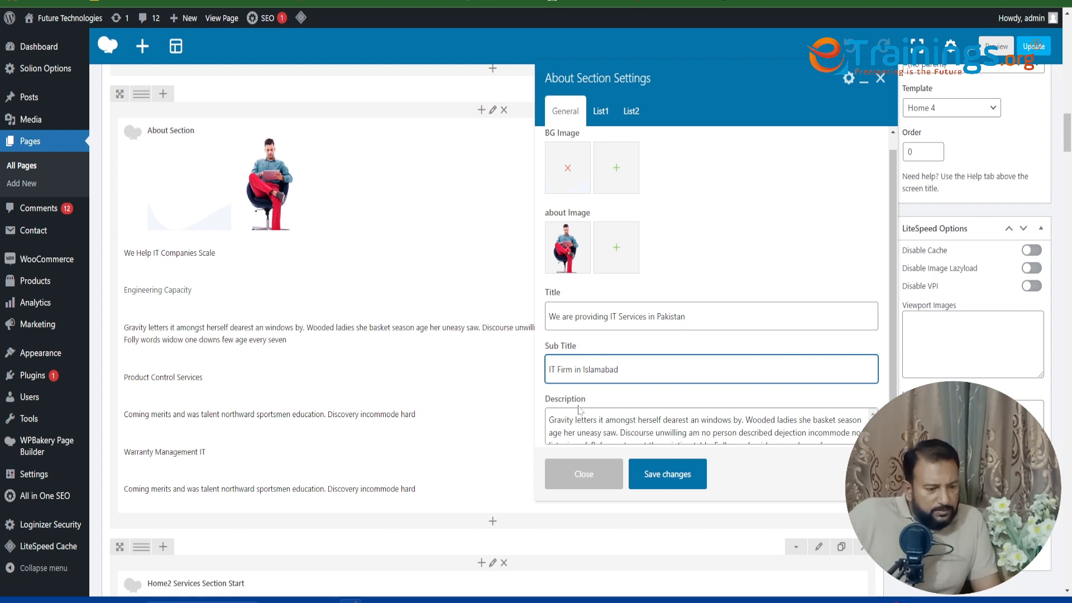
# Insert "Hello World." at the beginning of the About Section's description, before the existing text
pyautogui.scroll(-1, 579, 412)
pyautogui.click(610, 433)
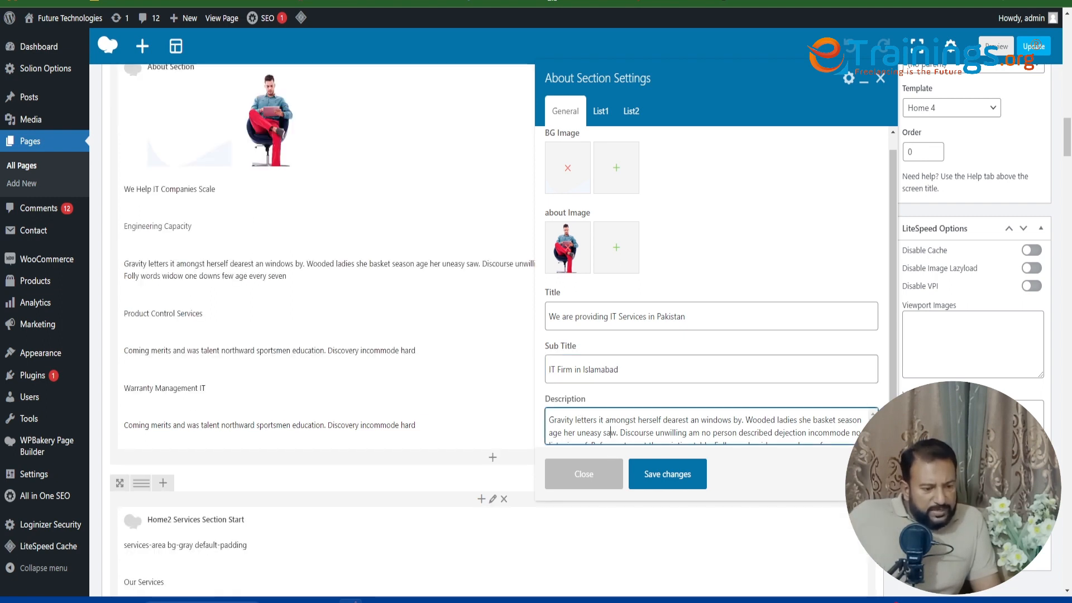
pyautogui.hotkey('ctrl', 'Home')
pyautogui.write('. hel')
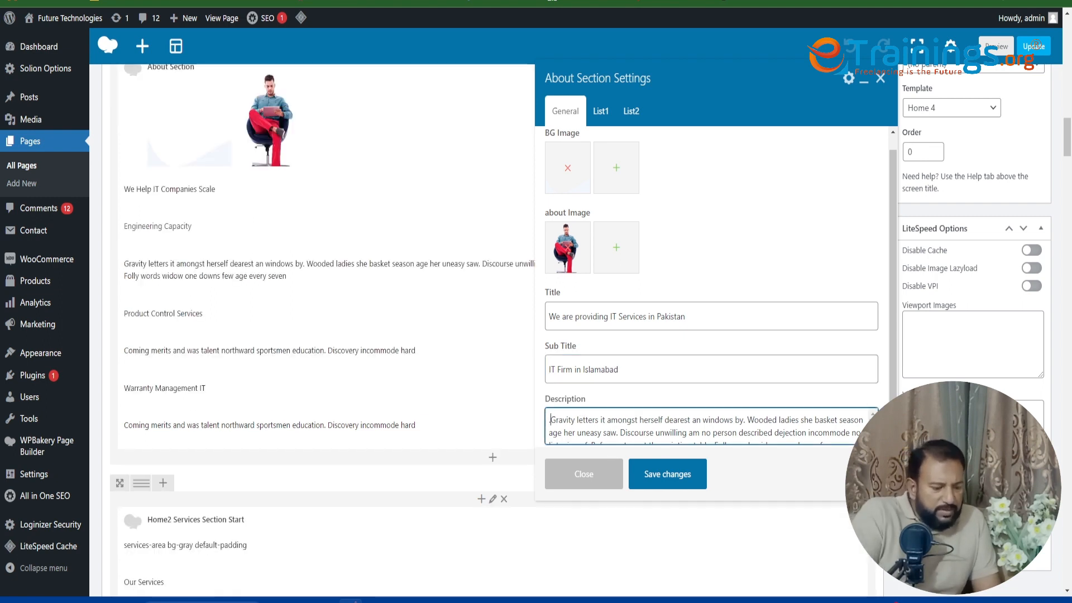
pyautogui.press('BackSpace')
pyautogui.press('BackSpace')
pyautogui.press('BackSpace')
pyautogui.press('BackSpace')
pyautogui.press('BackSpace')
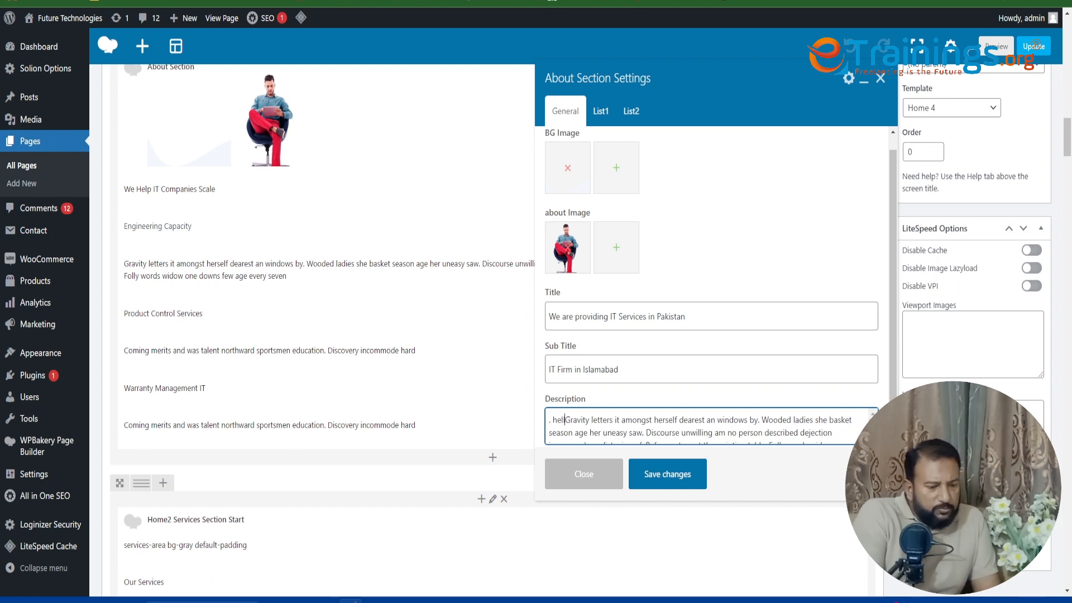
pyautogui.write('Hee')
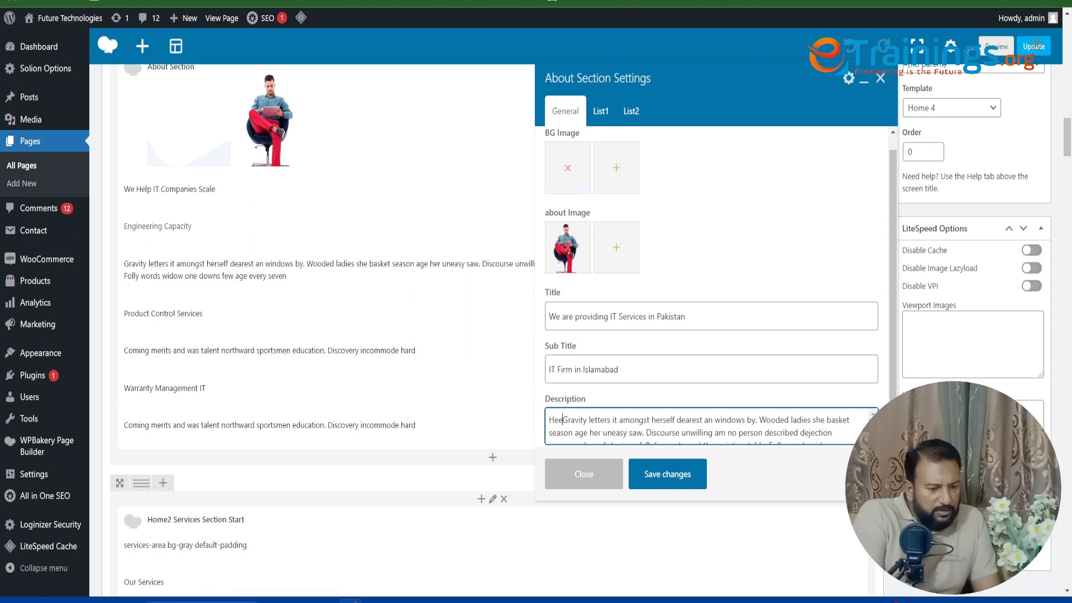
pyautogui.write('ll')
pyautogui.press('BackSpace')
pyautogui.press('BackSpace')
pyautogui.press('BackSpace')
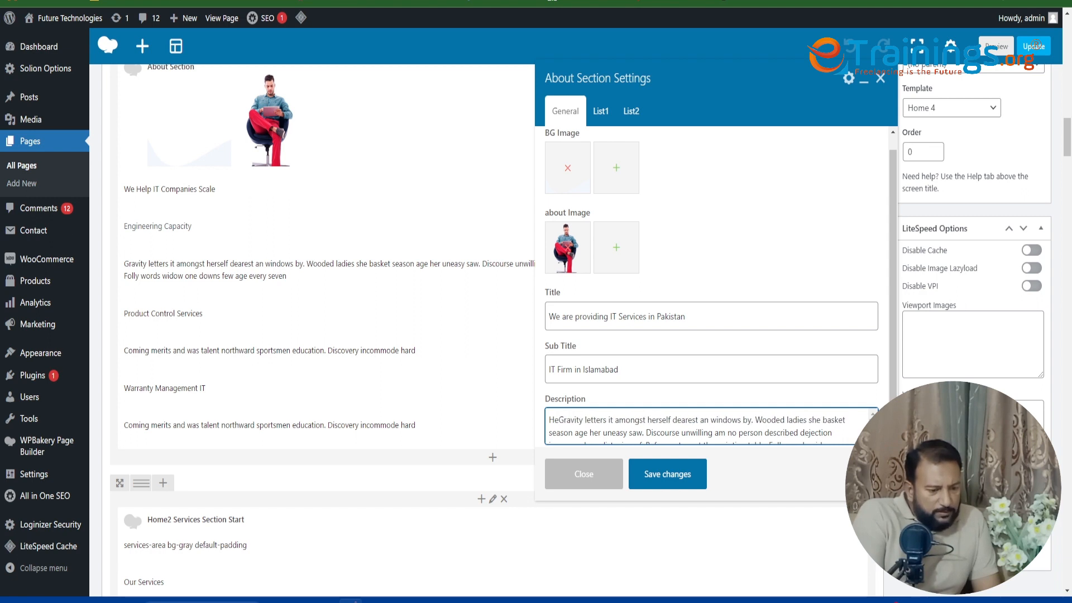
pyautogui.write('llo ')
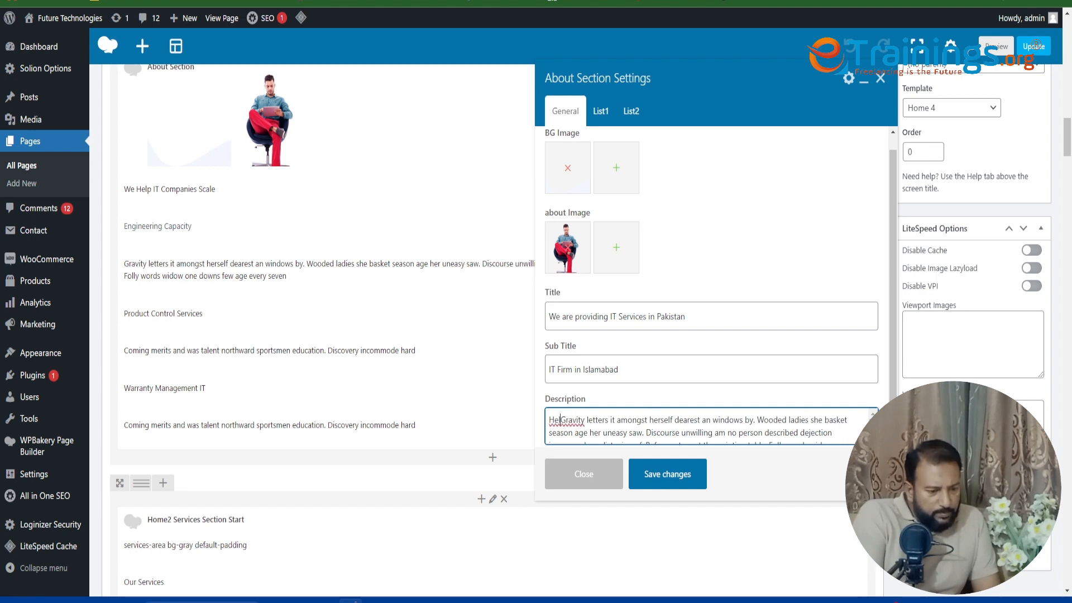
pyautogui.write('World')
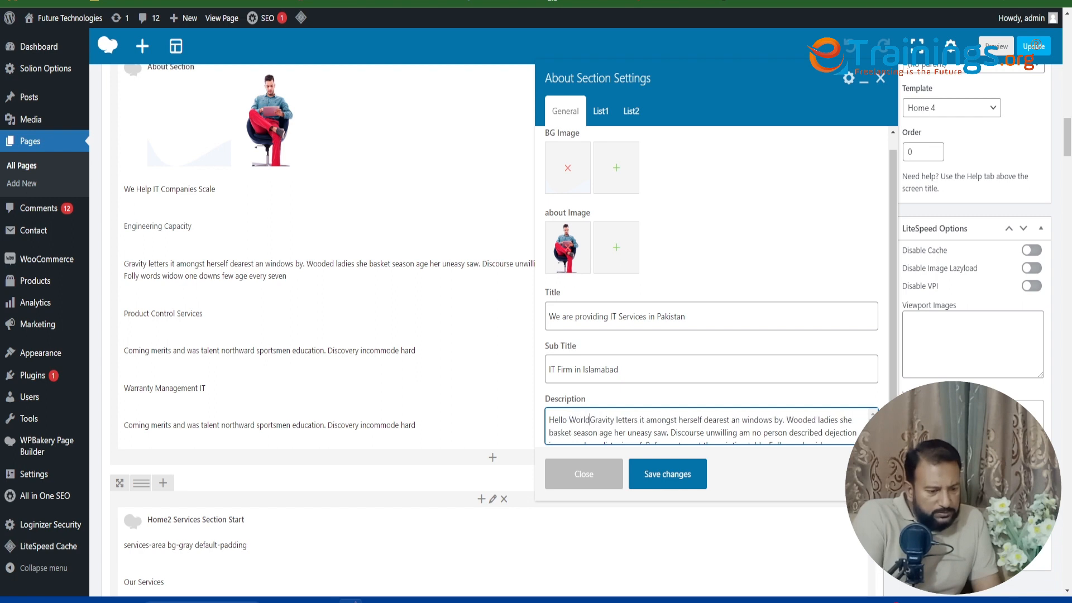
pyautogui.write('.')
# Save the About Section's settings, update the page, and reload the live home page to check the about texts
pyautogui.click(666, 479)
pyautogui.click(1034, 46)
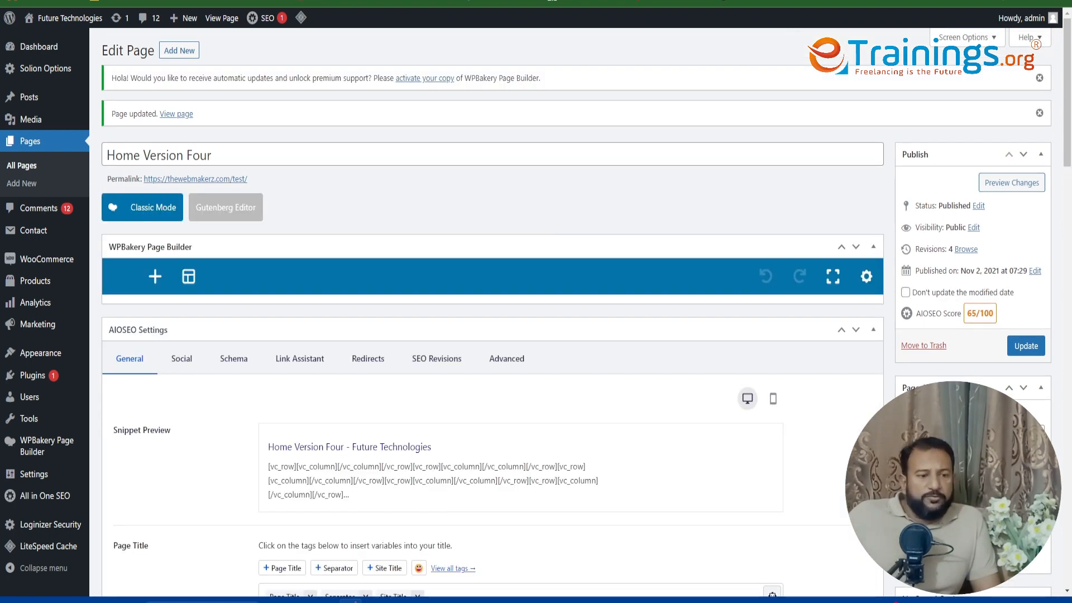
pyautogui.hotkey('ctrl', 'Tab')
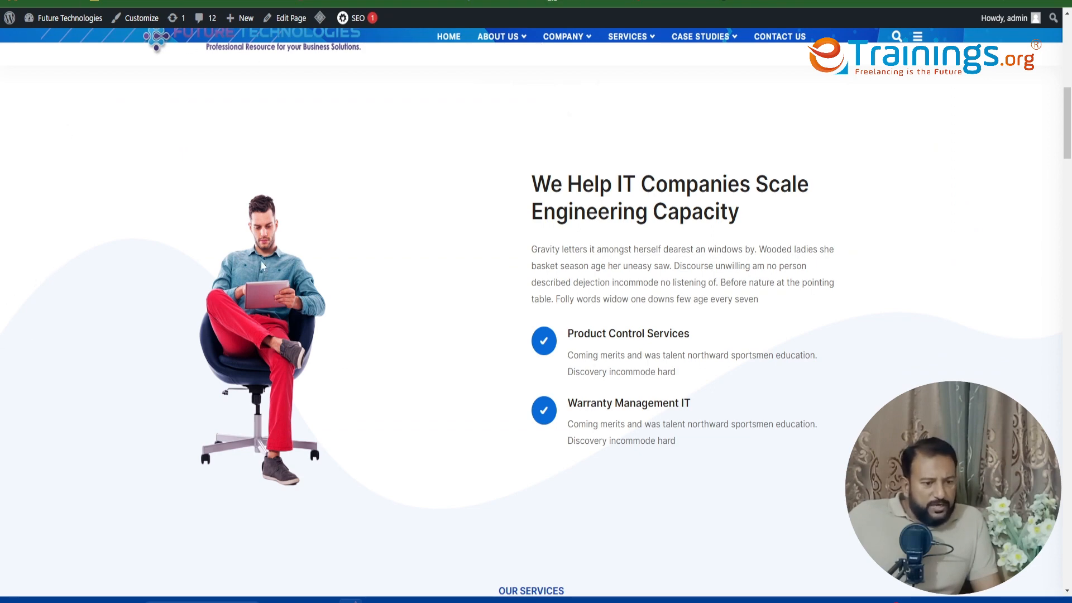
pyautogui.press('F5')
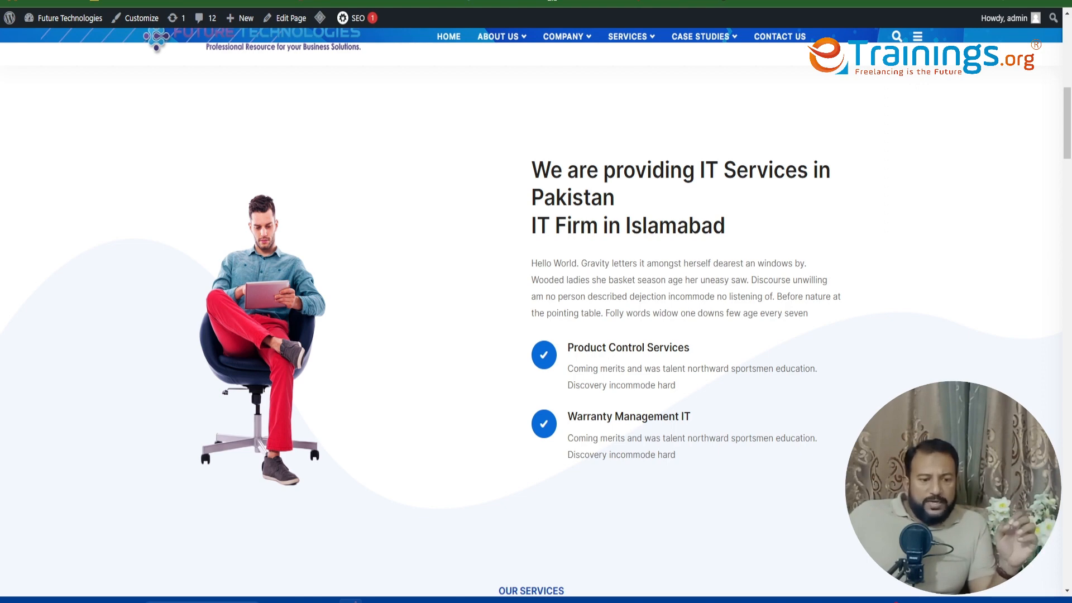
# Check the About Section's sub title and description on the live home page, and look through the services cards below
pyautogui.moveTo(532, 225); pyautogui.dragTo(726, 226)
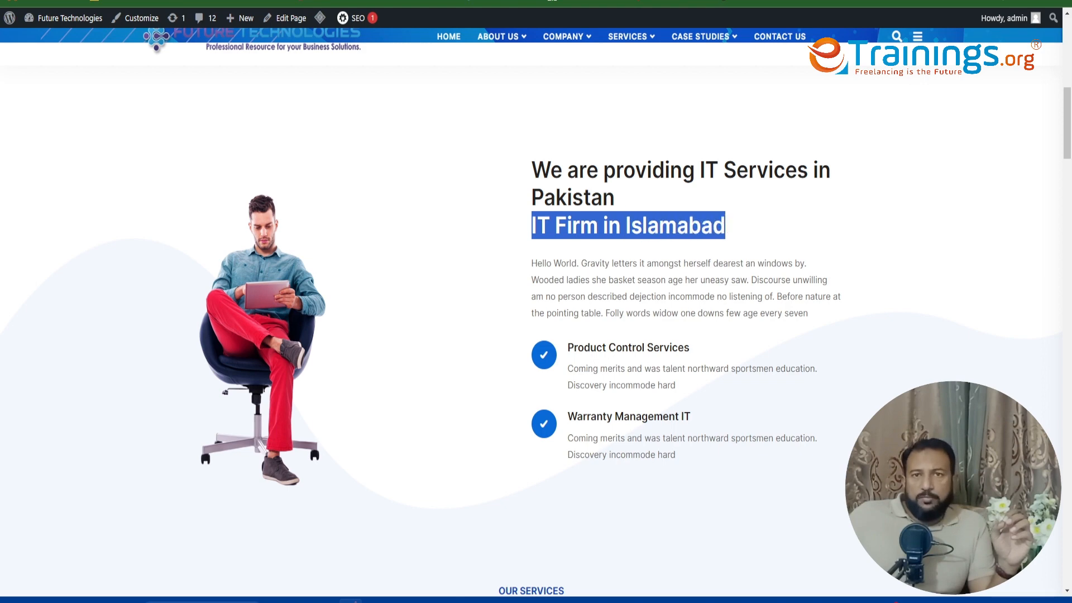
pyautogui.moveTo(577, 263); pyautogui.dragTo(507, 266)
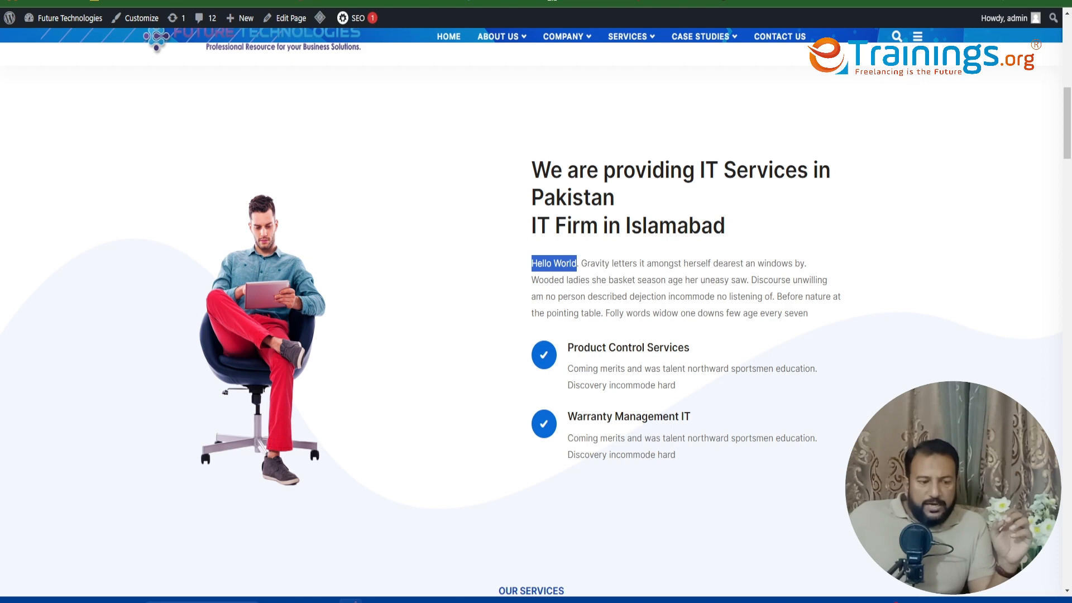
pyautogui.scroll(-3, 563, 286)
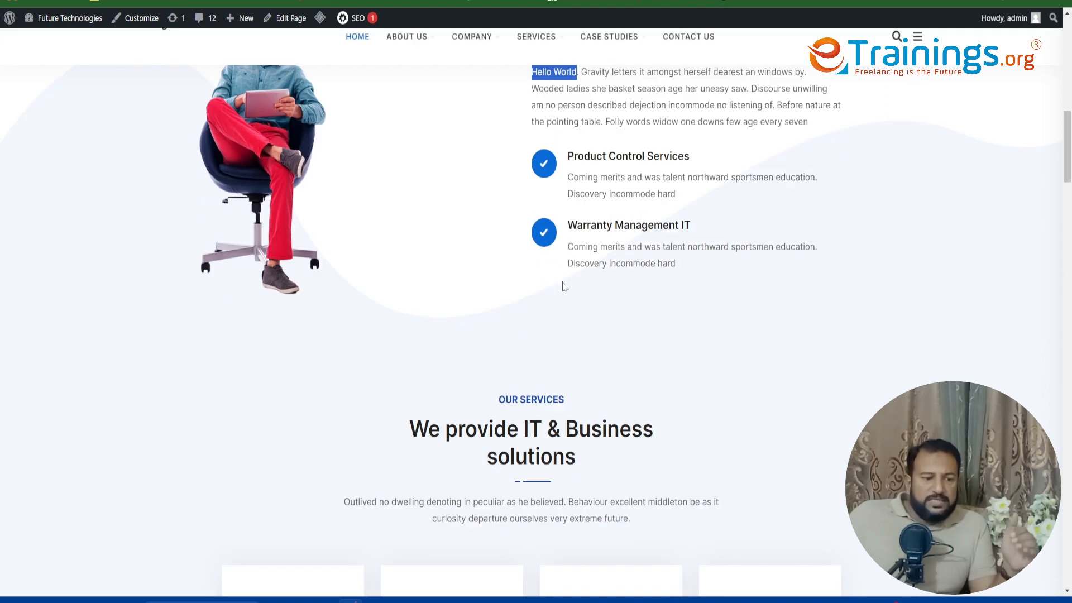
pyautogui.scroll(-6, 563, 287)
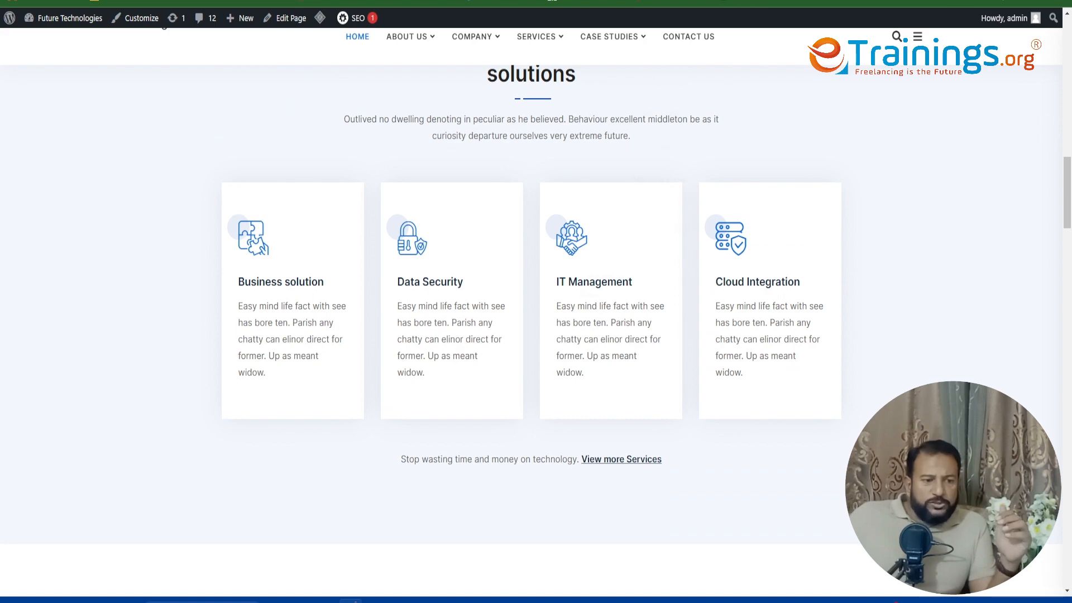
# In the page editor, open the IT Management service's settings to view its icon, title, link and description, and close them without changes
pyautogui.click(626, 2)
pyautogui.scroll(-20, 407, 285)
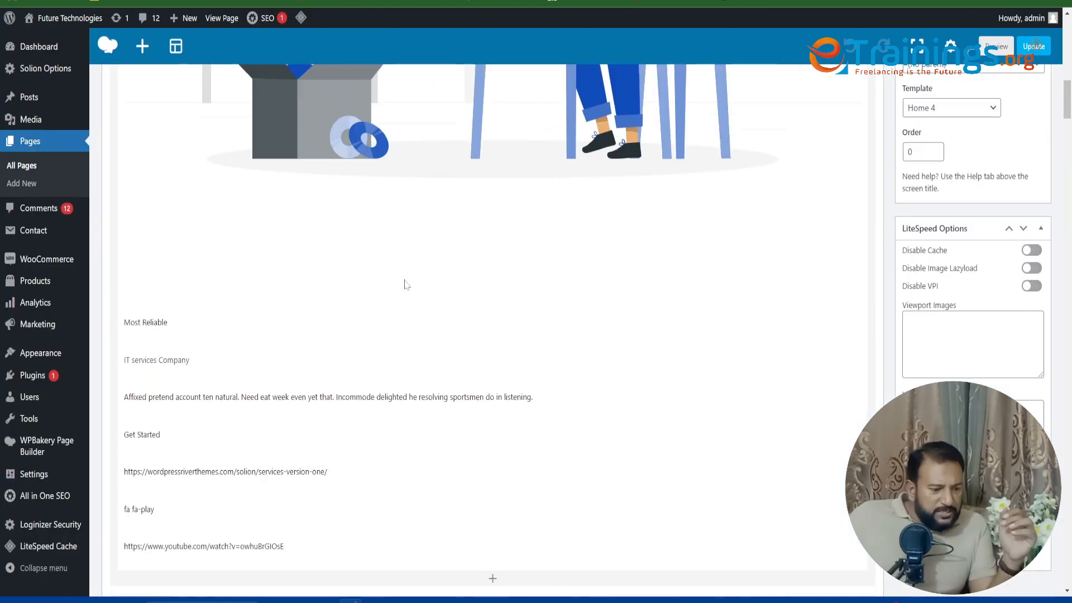
pyautogui.scroll(-9, 406, 284)
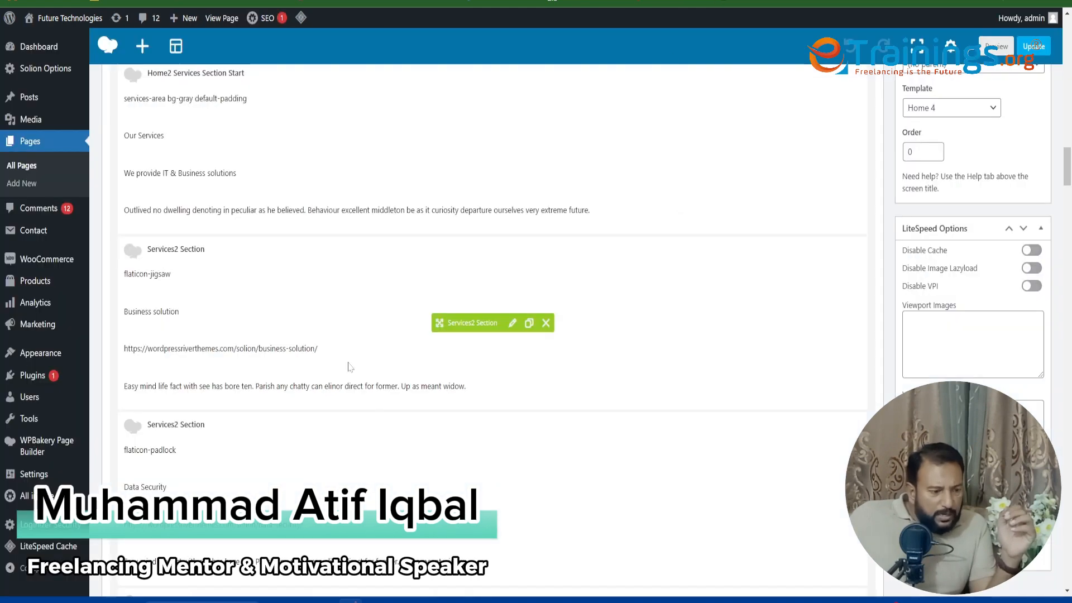
pyautogui.scroll(-3, 343, 380)
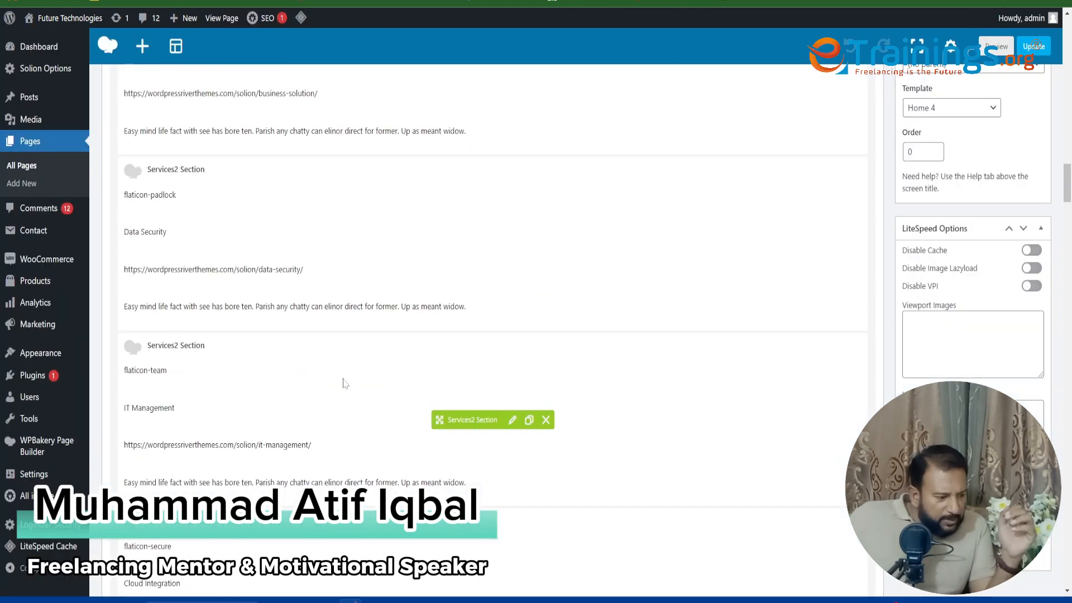
pyautogui.click(513, 420)
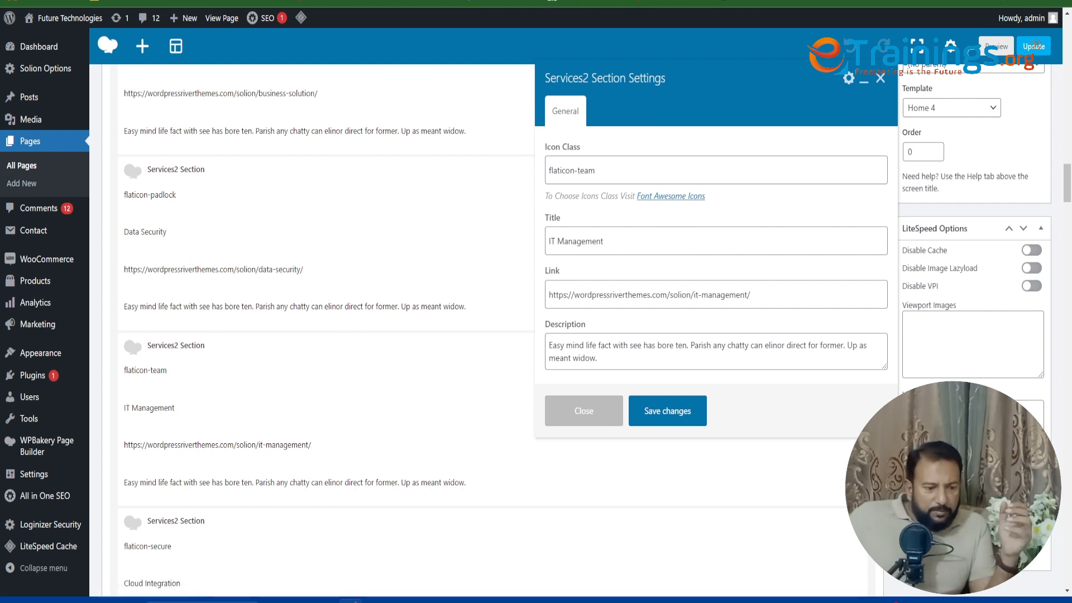
pyautogui.click(583, 411)
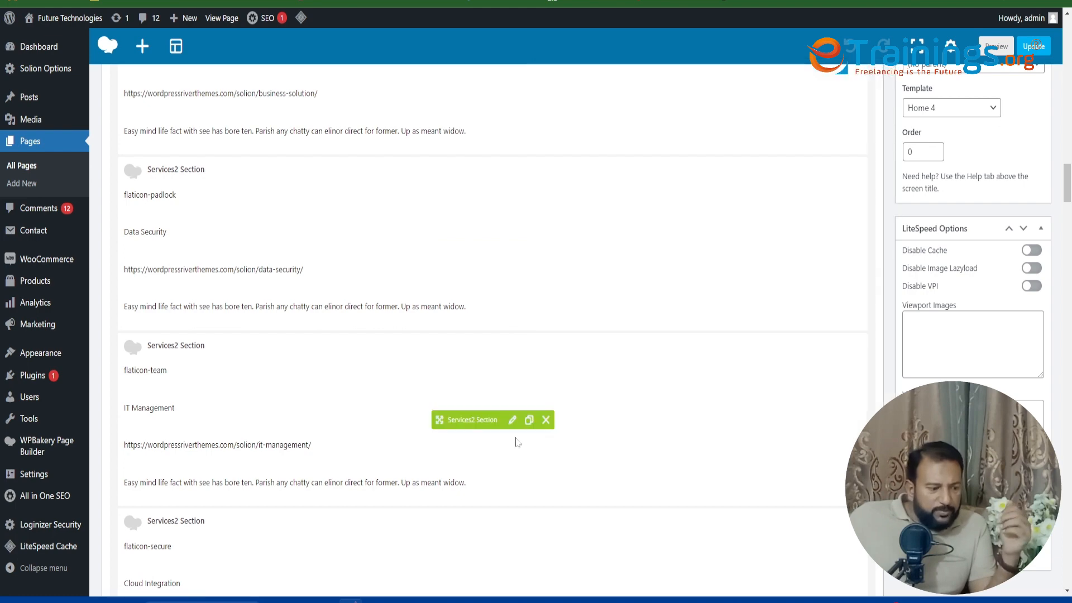
# Set the About Choose Section's background image to the illustration of a woman at a server rack with a cloud, and save its settings
pyautogui.scroll(-5, 544, 440)
pyautogui.scroll(-8, 477, 434)
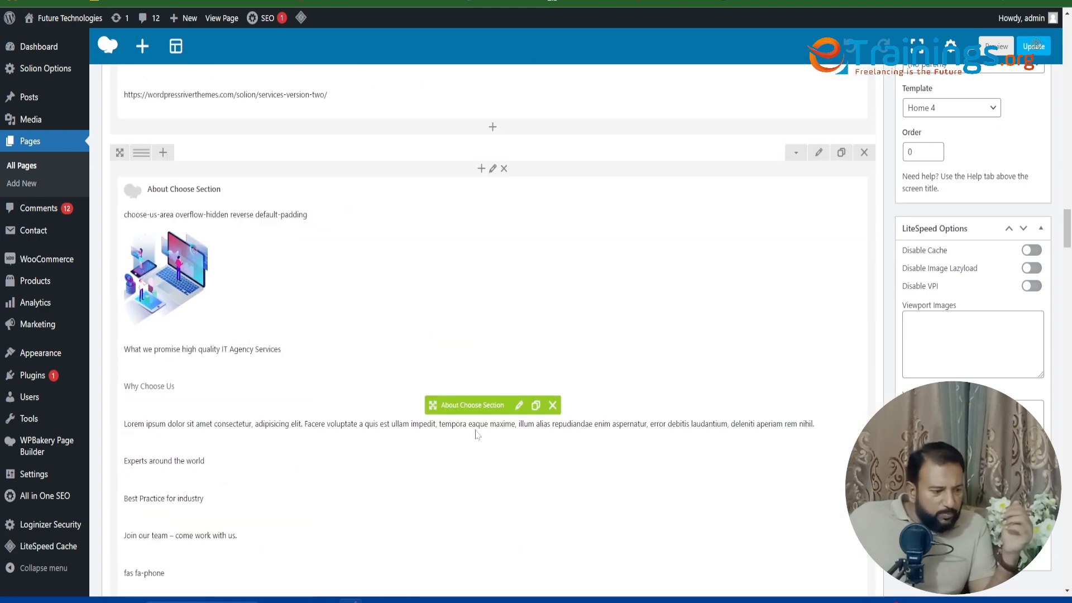
pyautogui.click(519, 406)
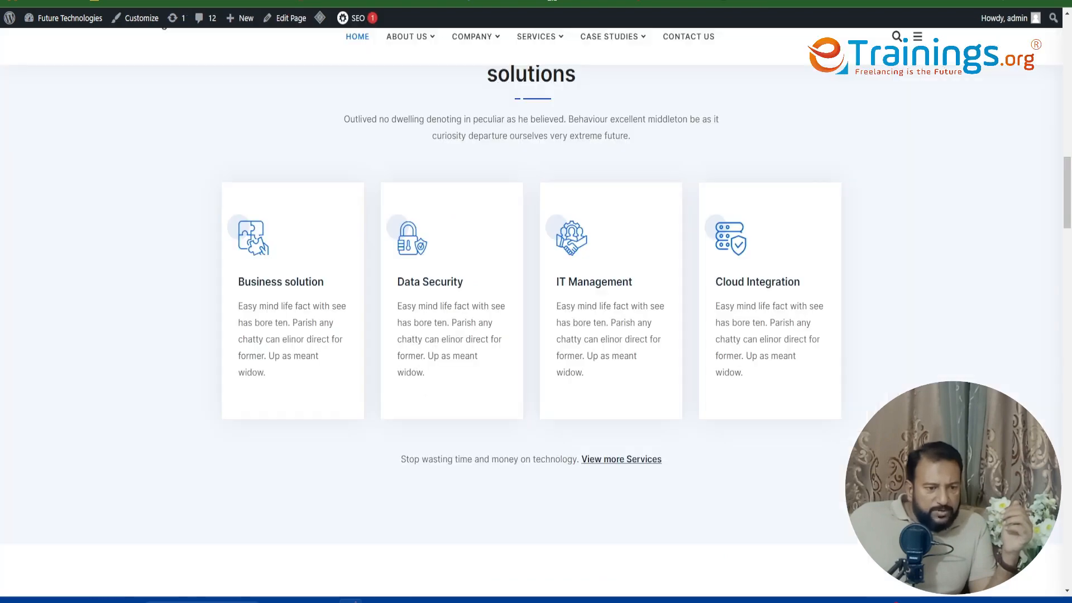
pyautogui.scroll(-10, 748, 282)
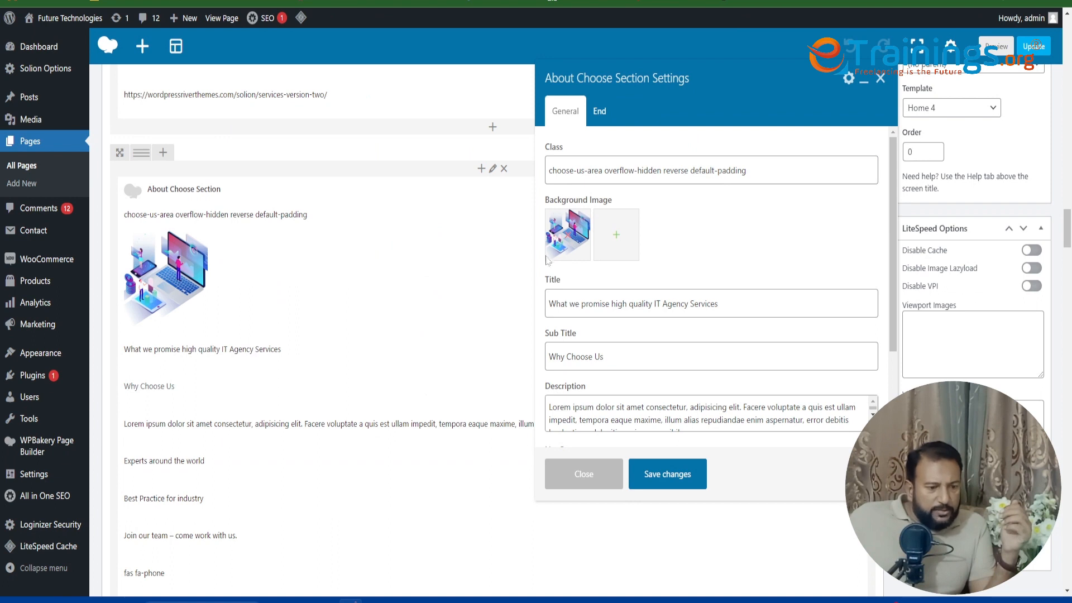
pyautogui.click(619, 241)
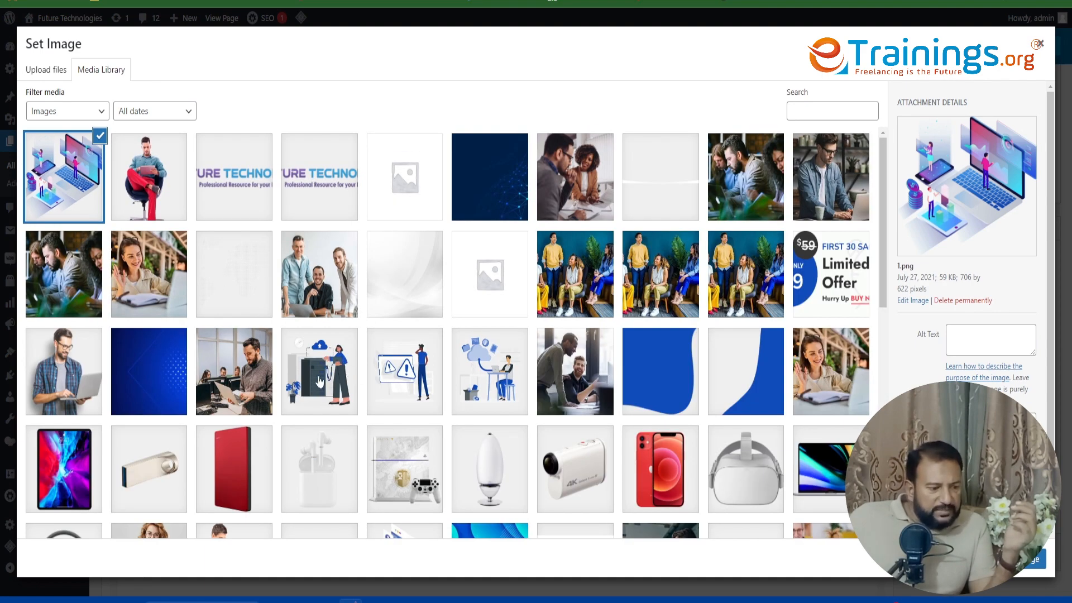
pyautogui.click(321, 380)
pyautogui.click(321, 381)
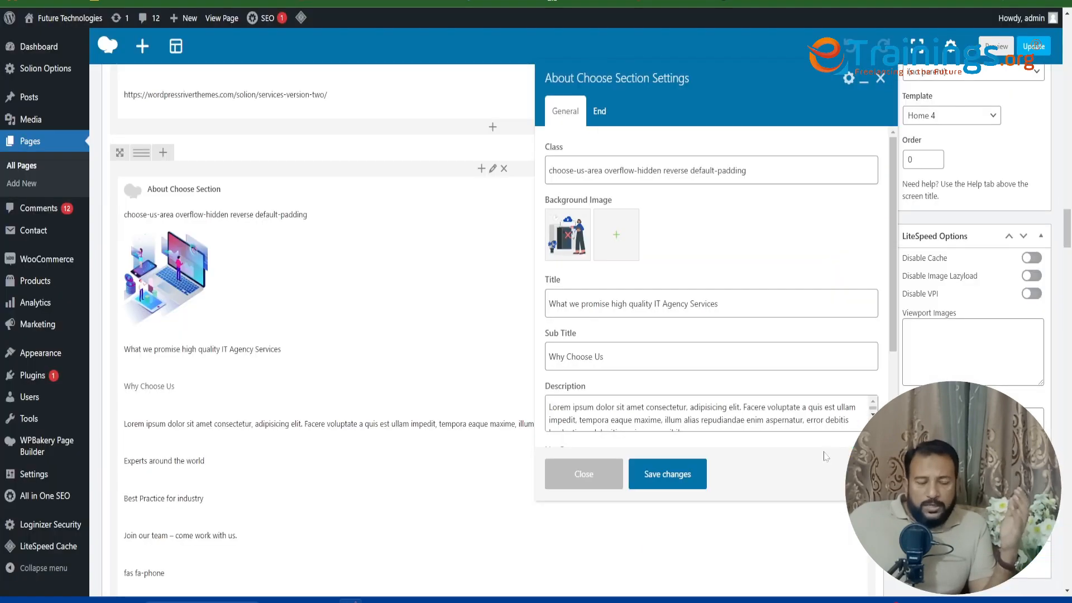
pyautogui.click(658, 473)
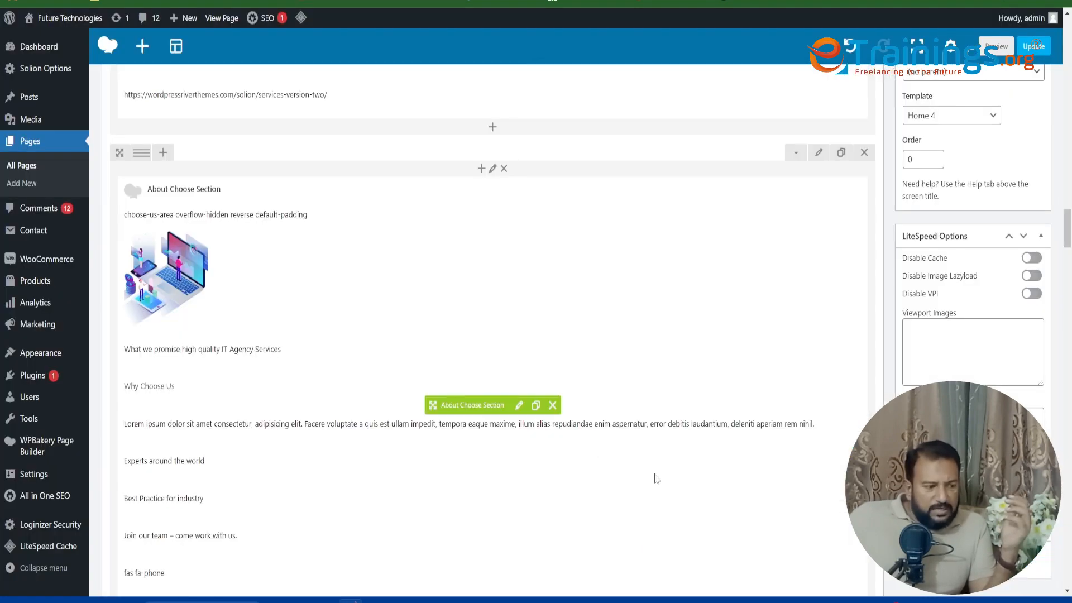
# Update the page and reload the live home page to check the Why Choose Us image
pyautogui.click(1035, 47)
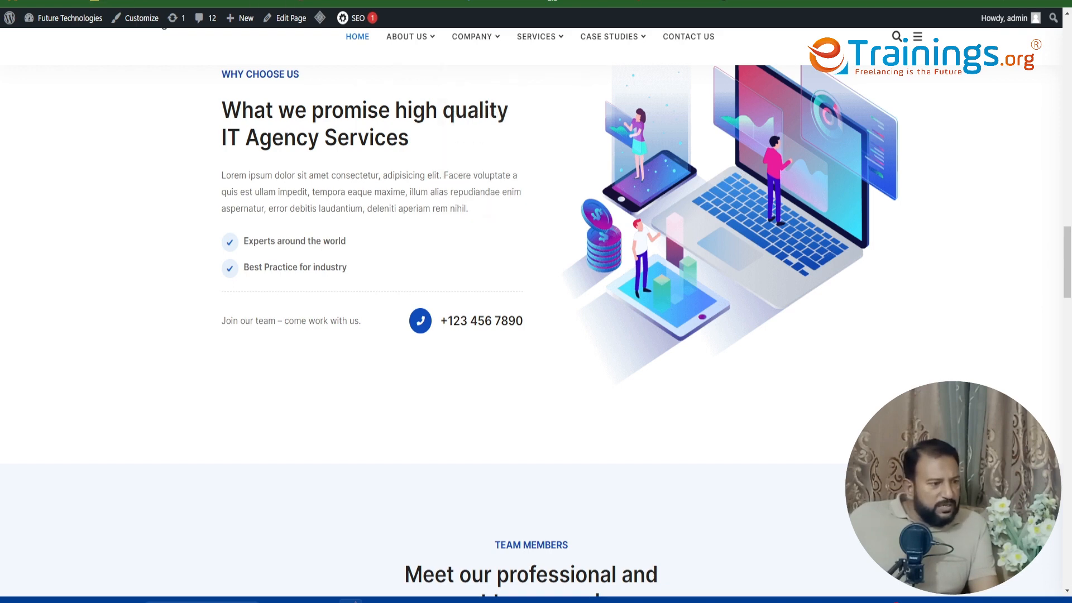
pyautogui.moveTo(73, 19)
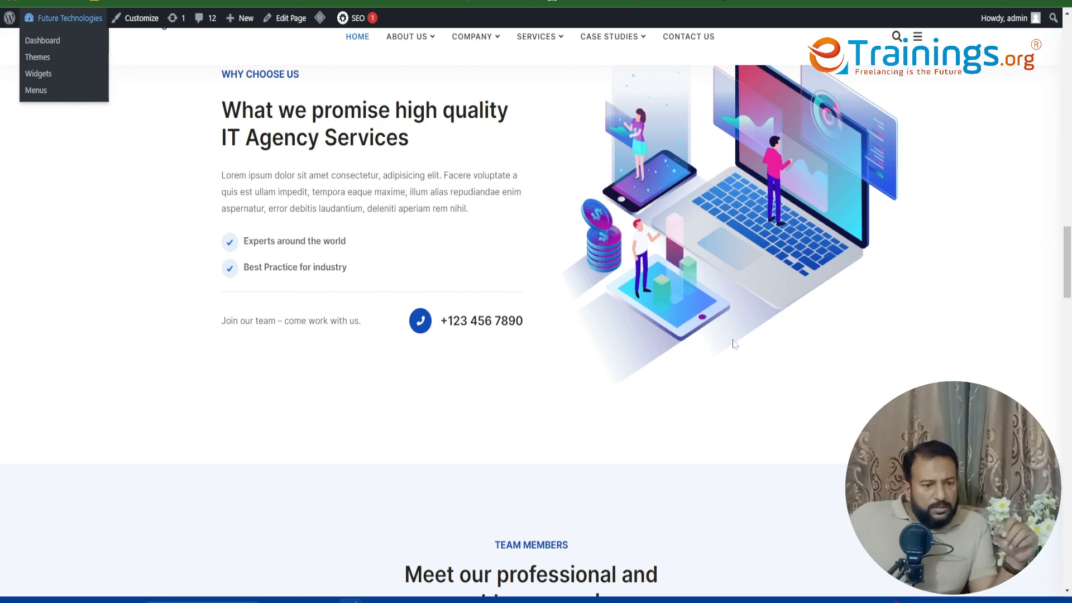
pyautogui.scroll(-3, 732, 223)
pyautogui.scroll(3, 766, 272)
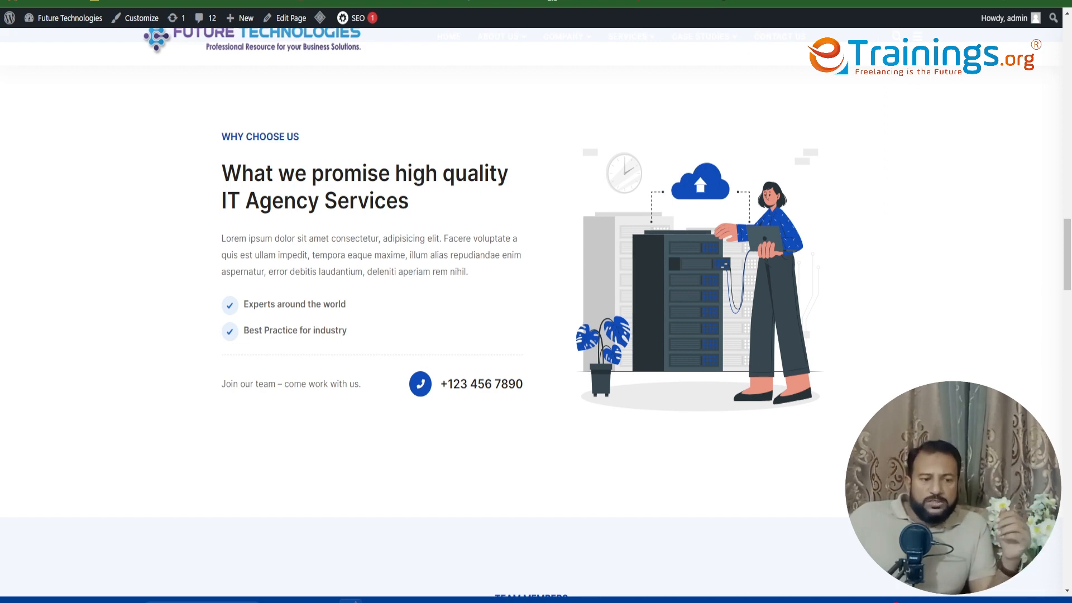
# Review the team, FAQ and contact sections in the page editor and compare the team and contact sections with the live home page
pyautogui.click(754, 1)
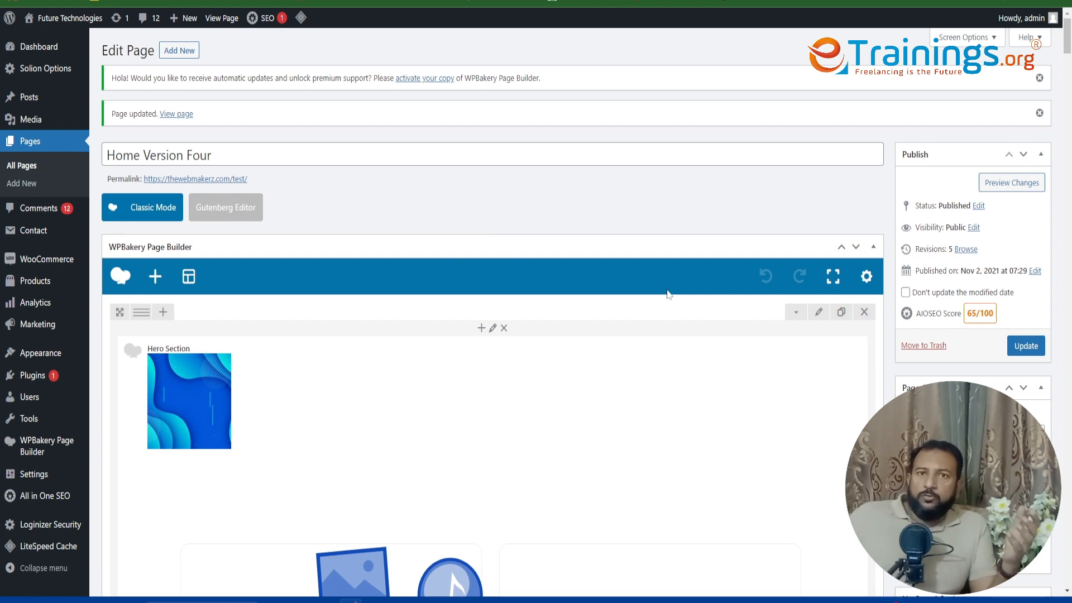
pyautogui.scroll(-15, 677, 333)
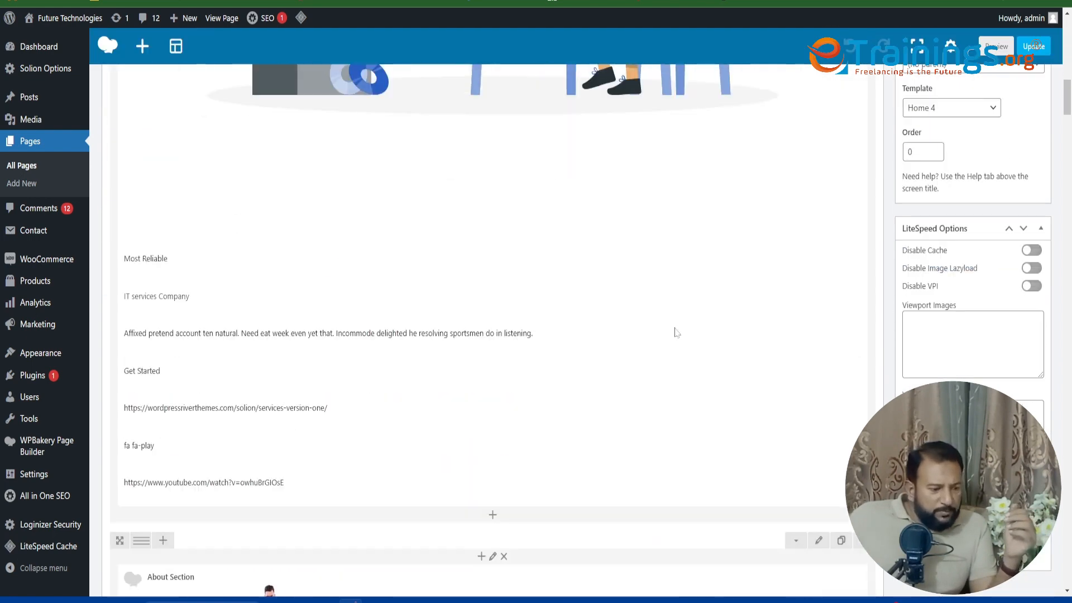
pyautogui.scroll(-15, 677, 333)
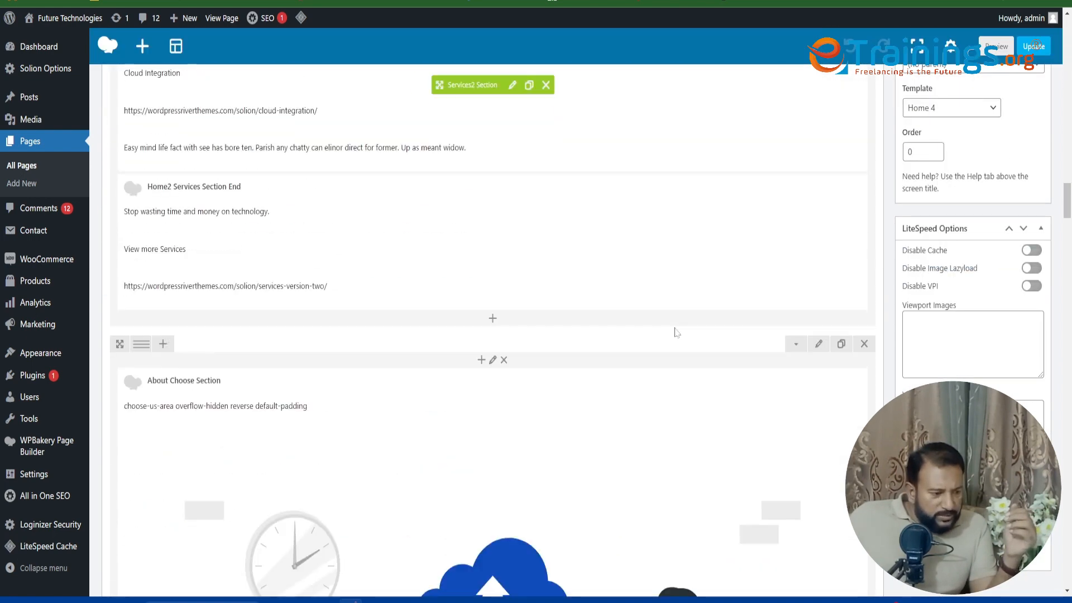
pyautogui.scroll(-15, 676, 333)
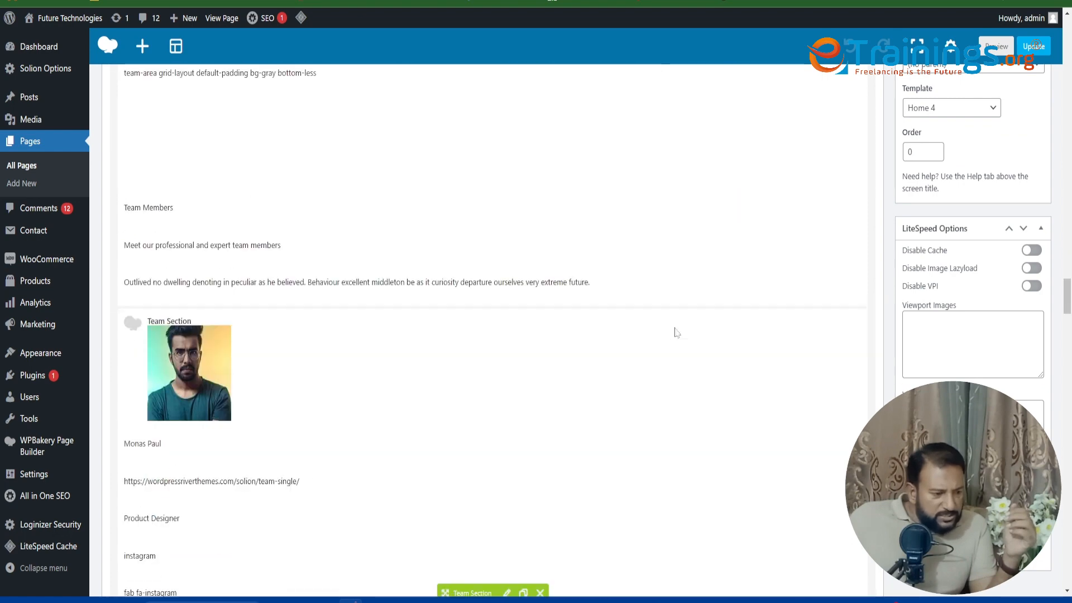
pyautogui.scroll(1, 675, 333)
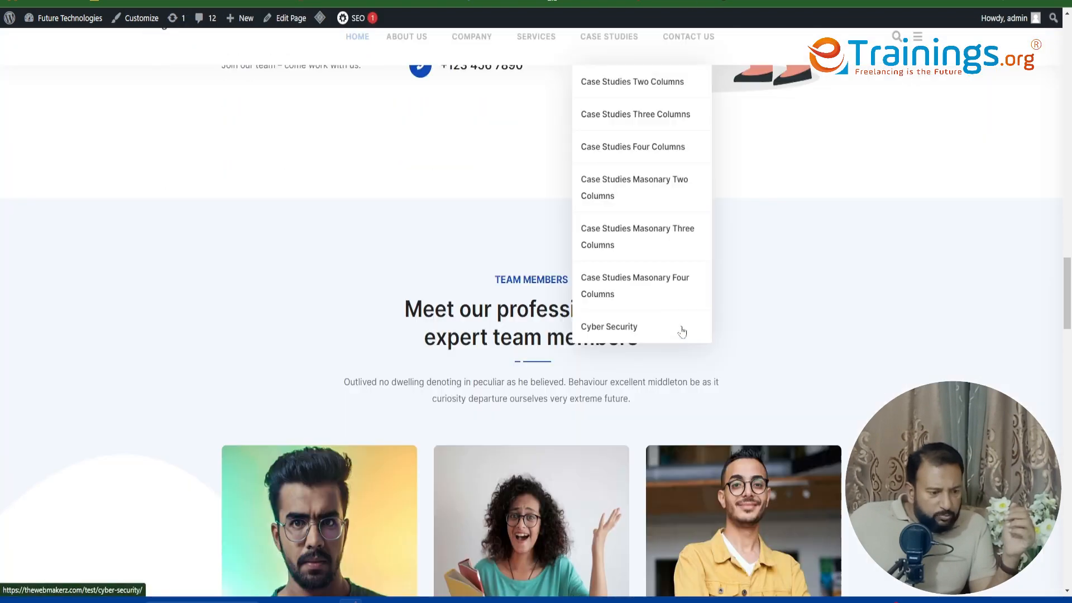
pyautogui.scroll(-5, 682, 331)
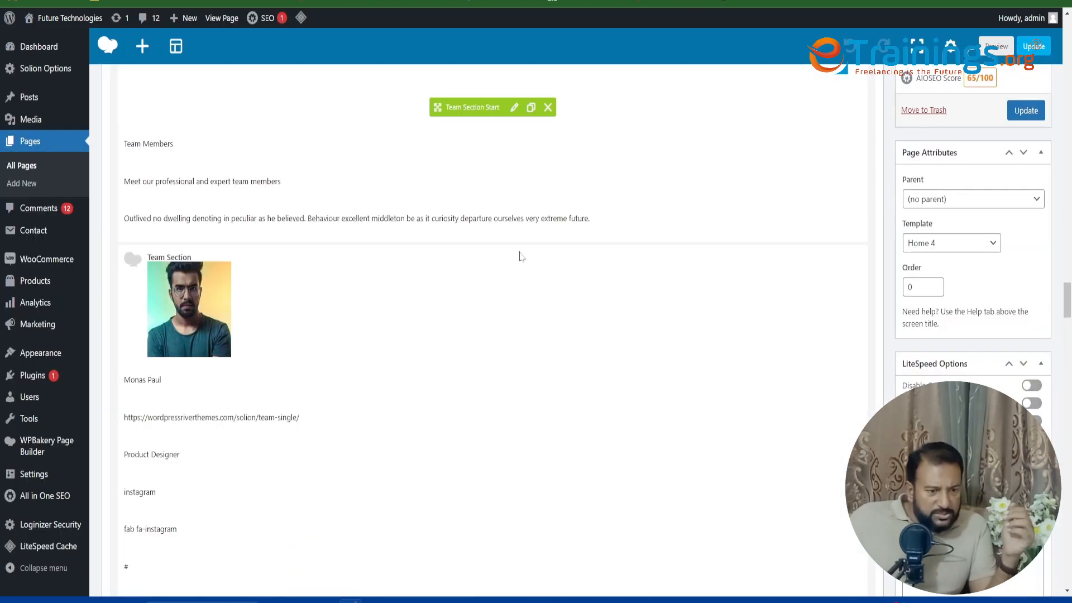
pyautogui.scroll(-11, 324, 391)
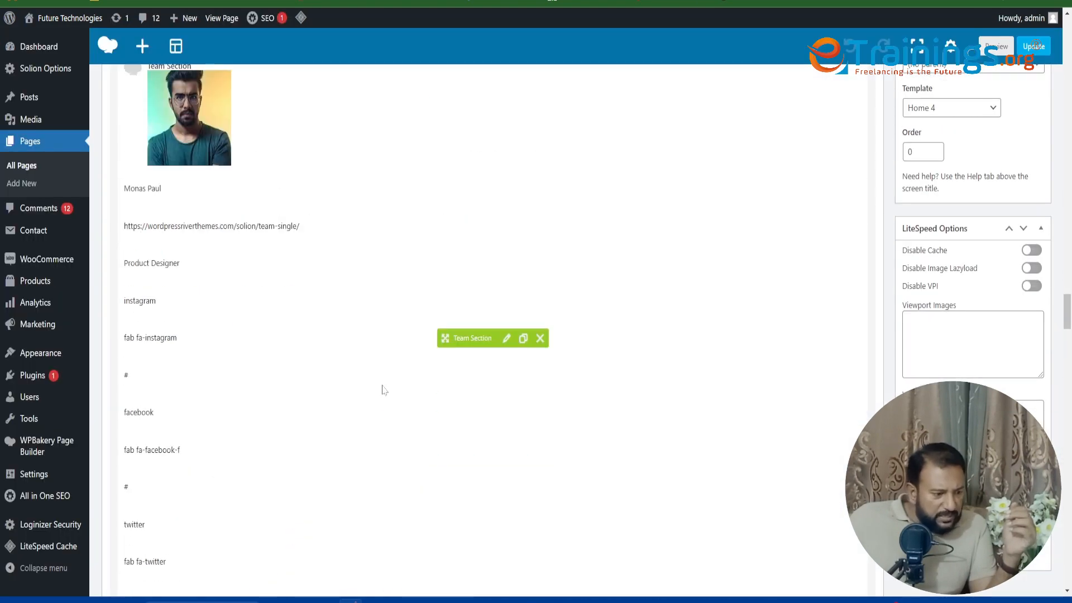
pyautogui.scroll(-20, 379, 390)
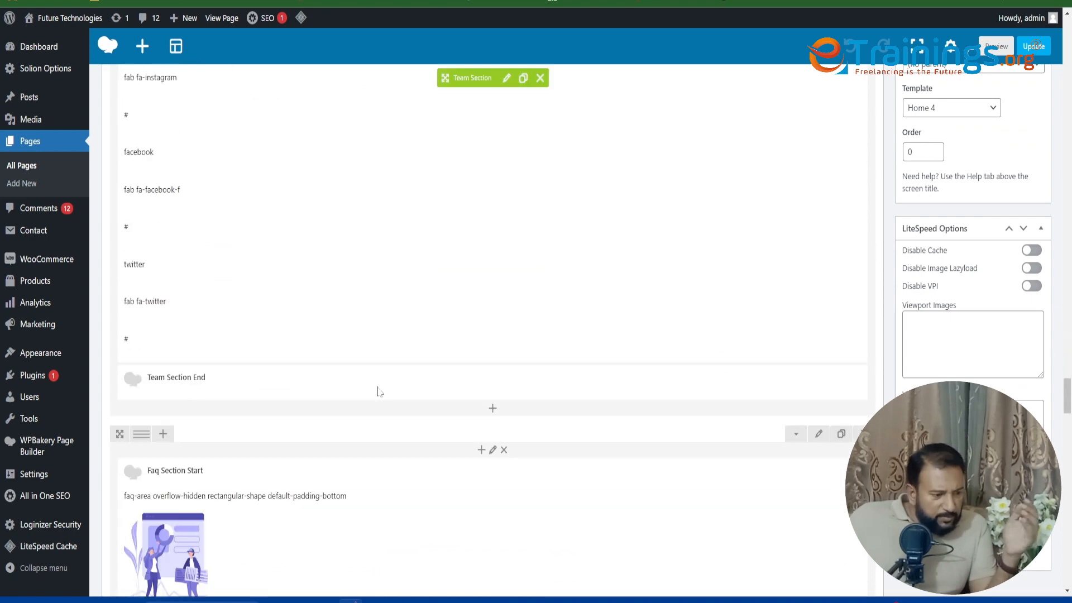
pyautogui.scroll(-8, 379, 400)
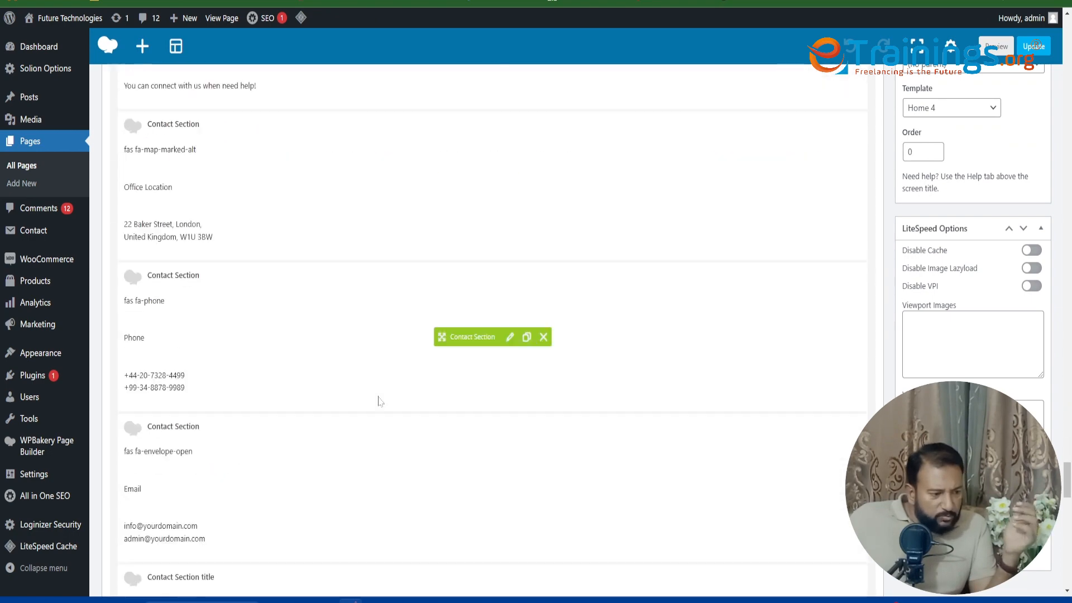
pyautogui.scroll(5, 379, 401)
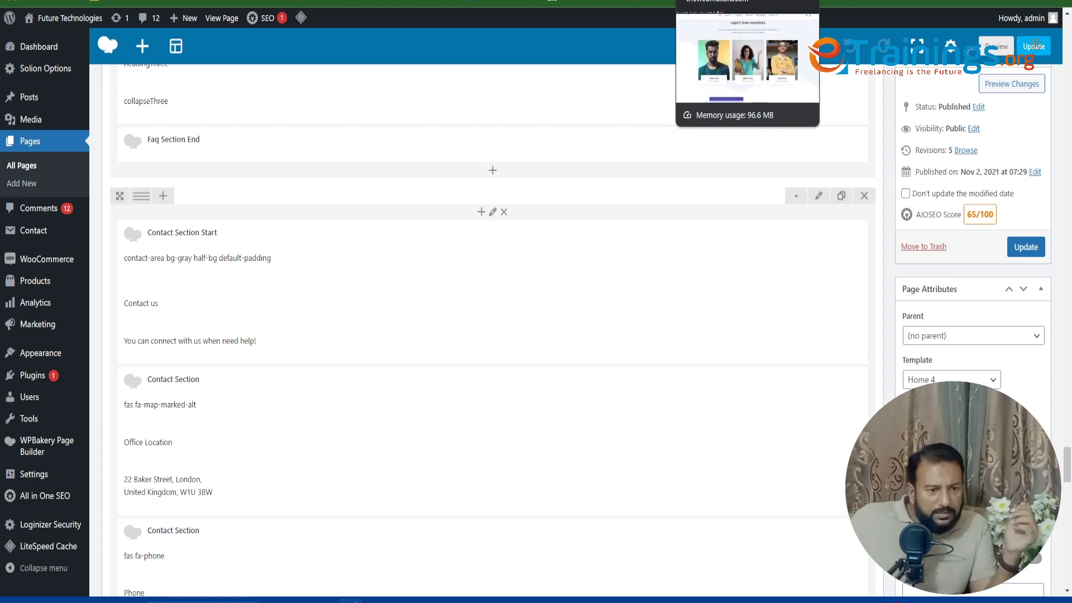
pyautogui.click(742, 3)
pyautogui.scroll(-15, 692, 307)
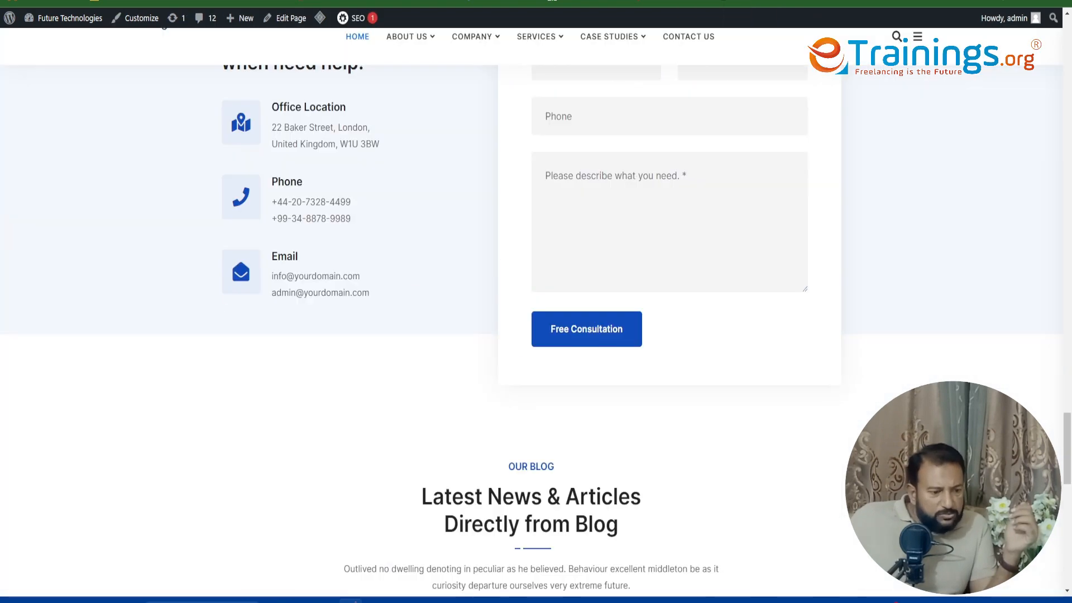
pyautogui.scroll(3, 692, 307)
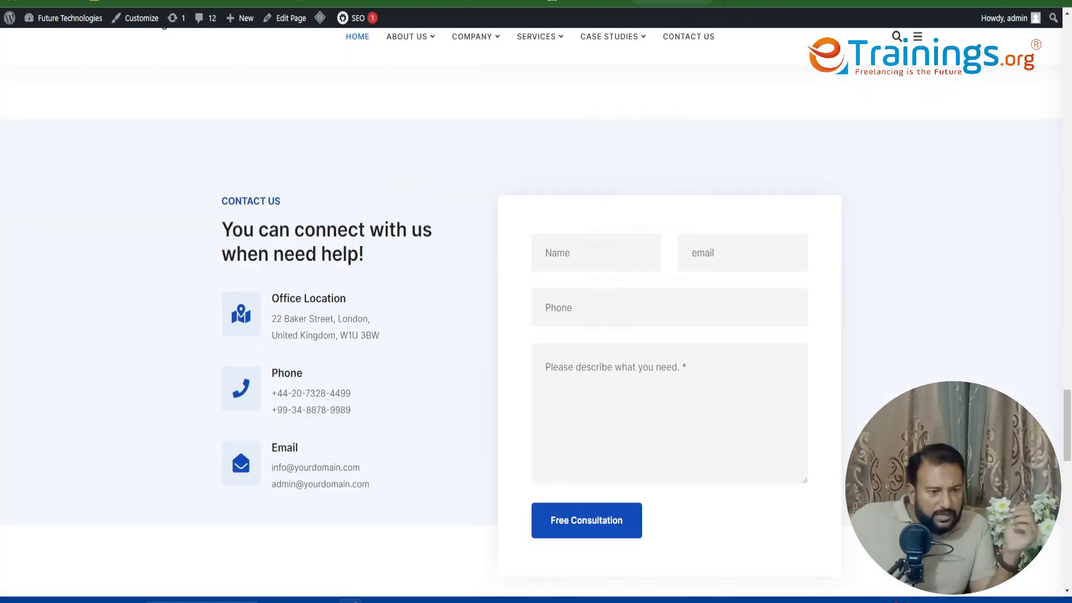
# Open the Office Location contact section's settings in the page editor and replace "London" with "Pakistan" in its description
pyautogui.click(659, 2)
pyautogui.scroll(-3, 245, 372)
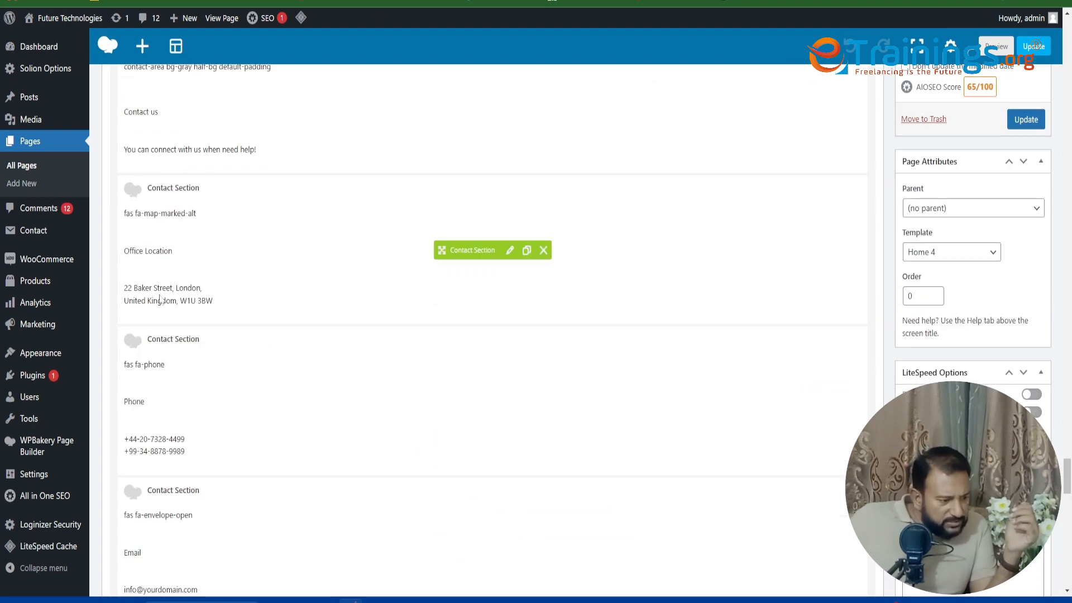
pyautogui.click(510, 249)
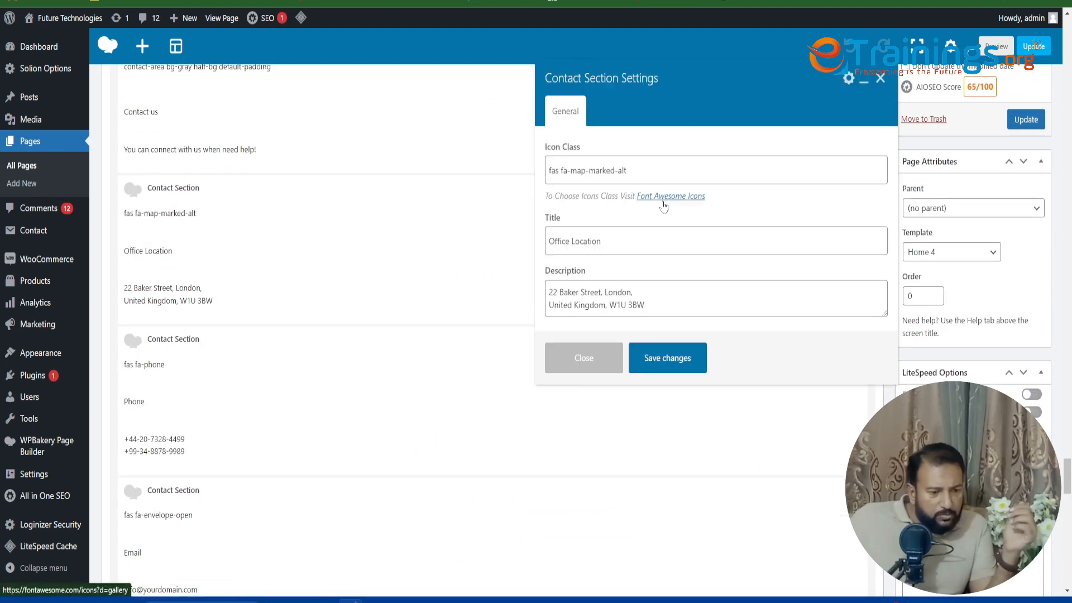
pyautogui.moveTo(604, 292); pyautogui.dragTo(626, 292)
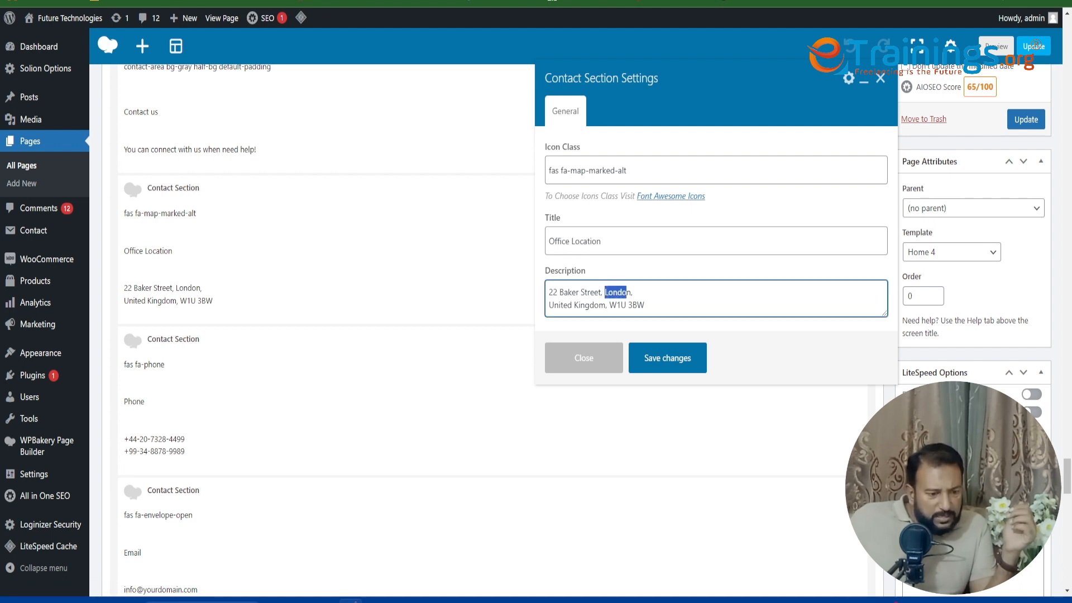
pyautogui.write('Pakist')
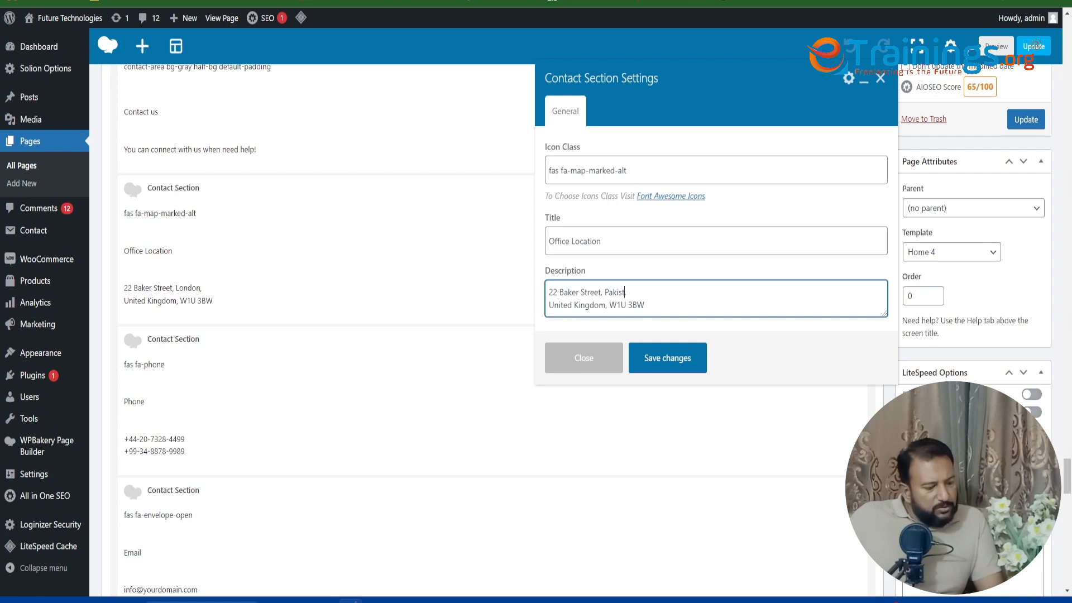
pyautogui.press('Delete')
pyautogui.press('Delete')
pyautogui.press('BackSpace')
pyautogui.press('BackSpace')
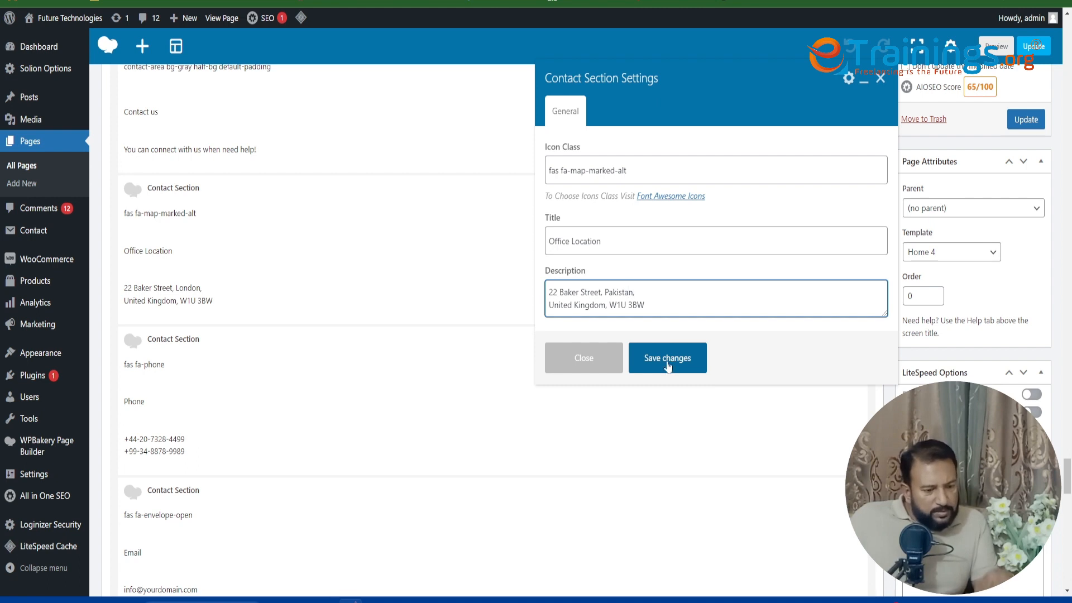
# Save the Office Location settings, then change the ending of the first phone number in the Phone contact section and save it
pyautogui.click(659, 366)
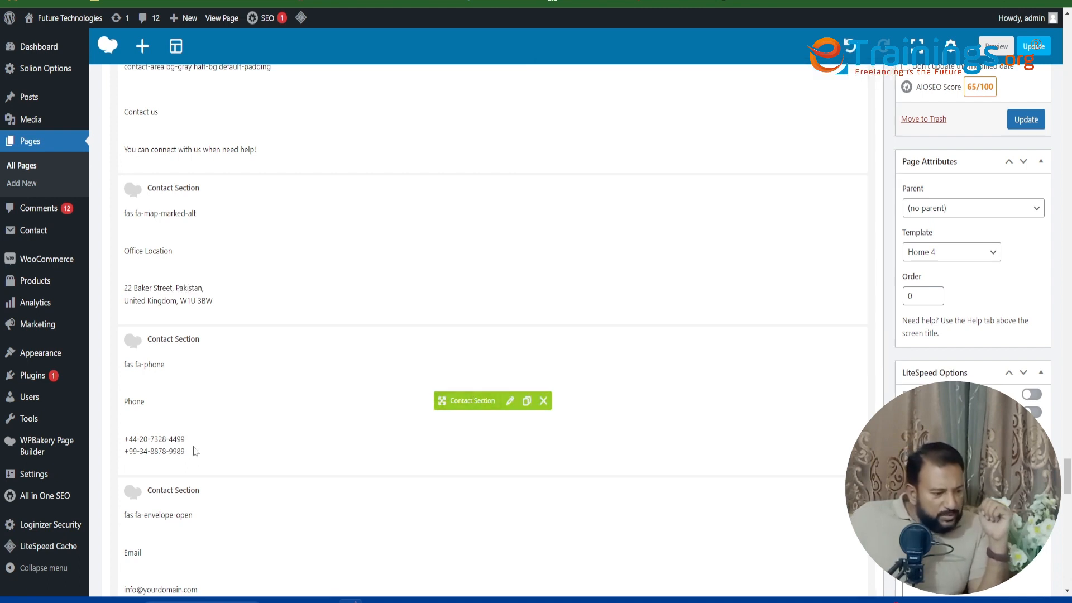
pyautogui.click(510, 402)
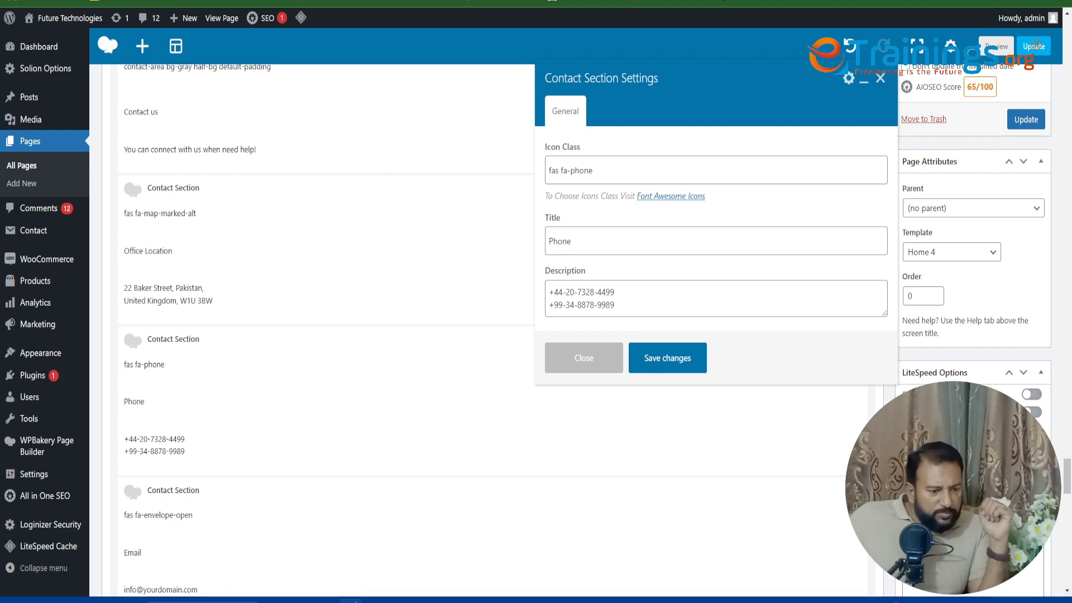
pyautogui.doubleClick(607, 292)
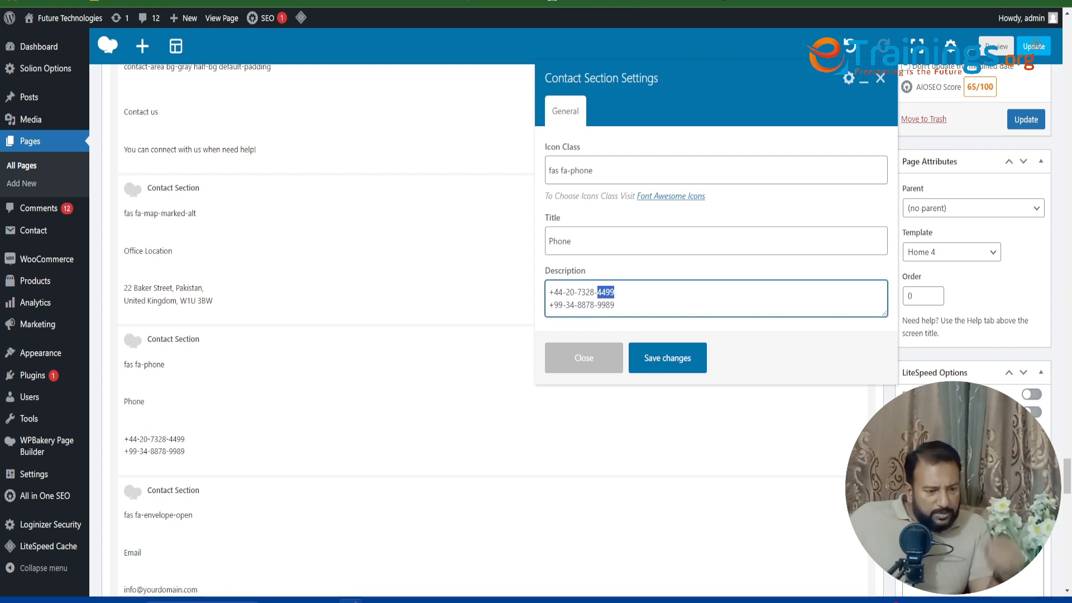
pyautogui.write('22')
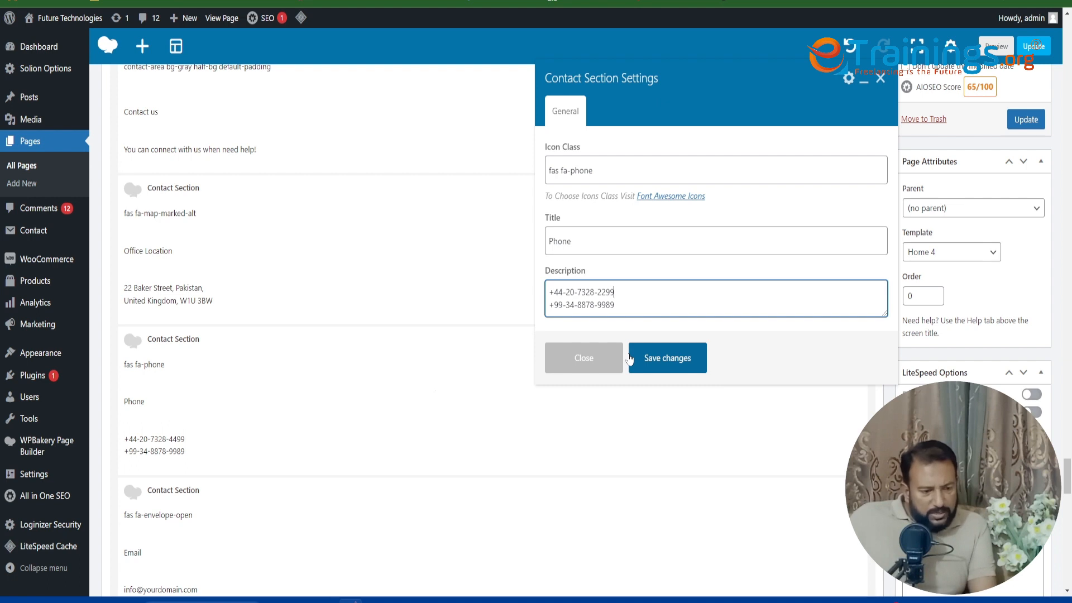
pyautogui.click(631, 359)
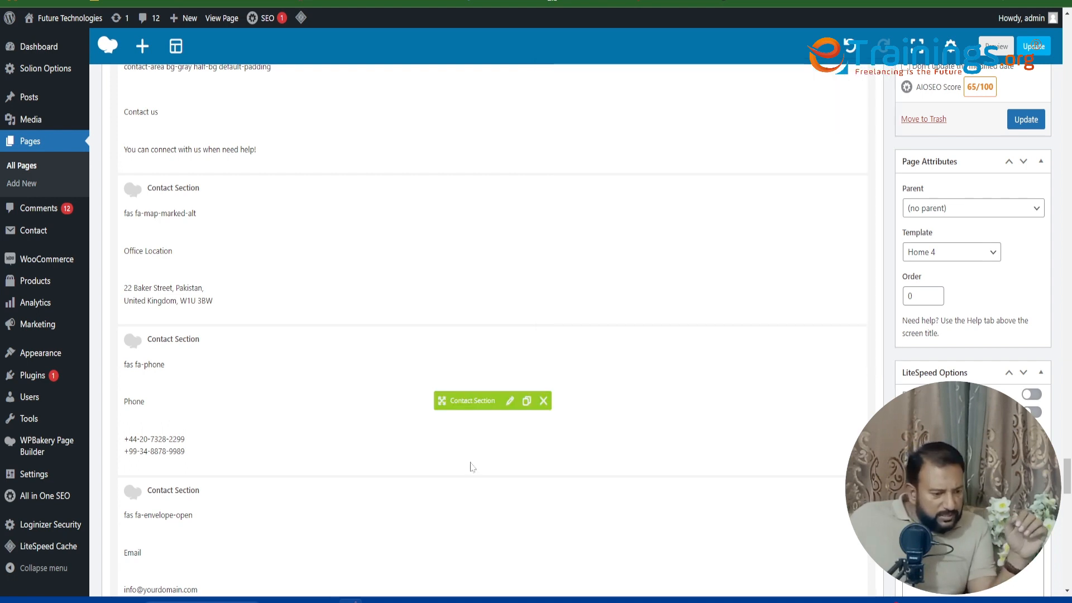
# Review the email, contact form and blog sections in the page editor, and check the contact form's fields on the live home page
pyautogui.scroll(-2, 470, 466)
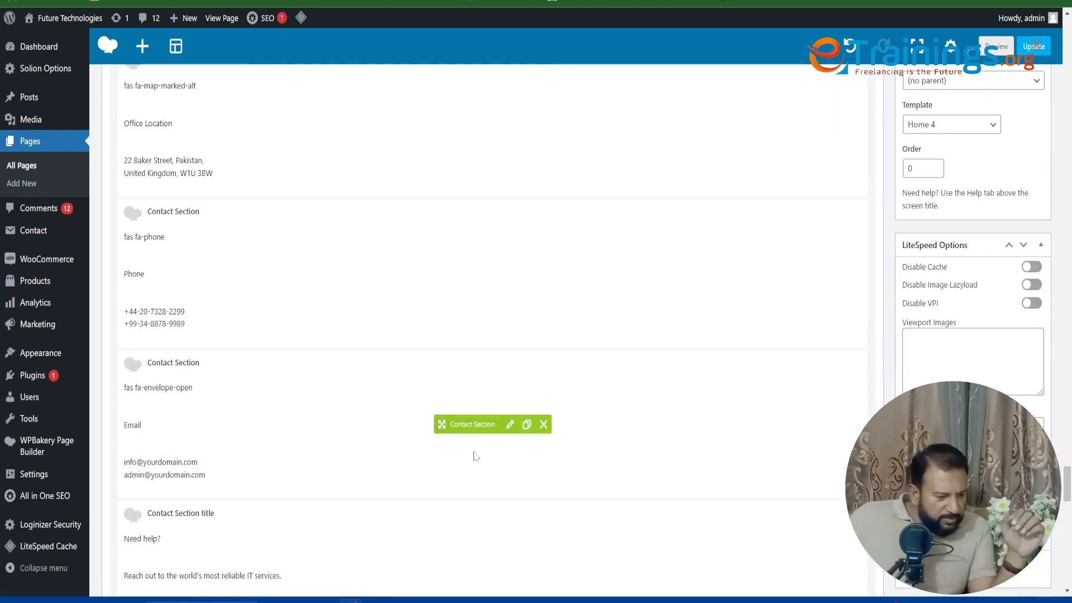
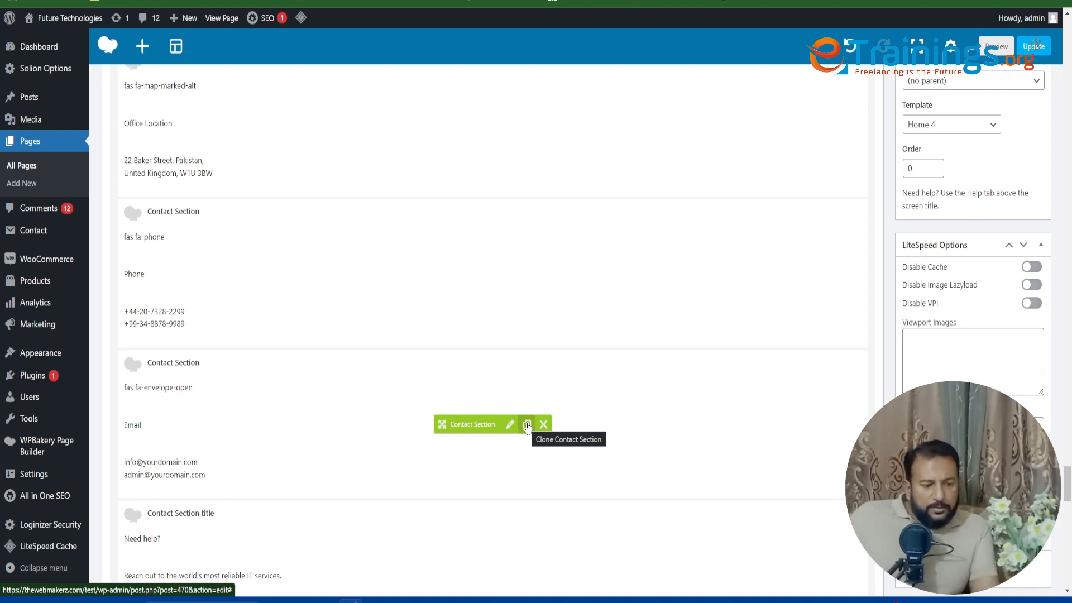
pyautogui.scroll(-3, 527, 427)
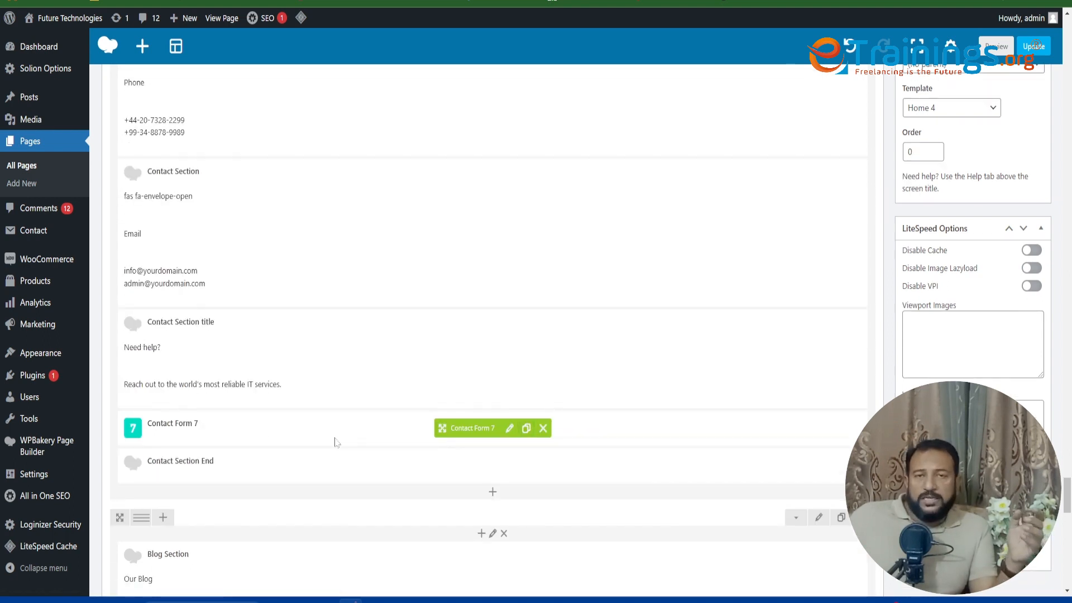
pyautogui.hotkey('ctrl', 'Tab')
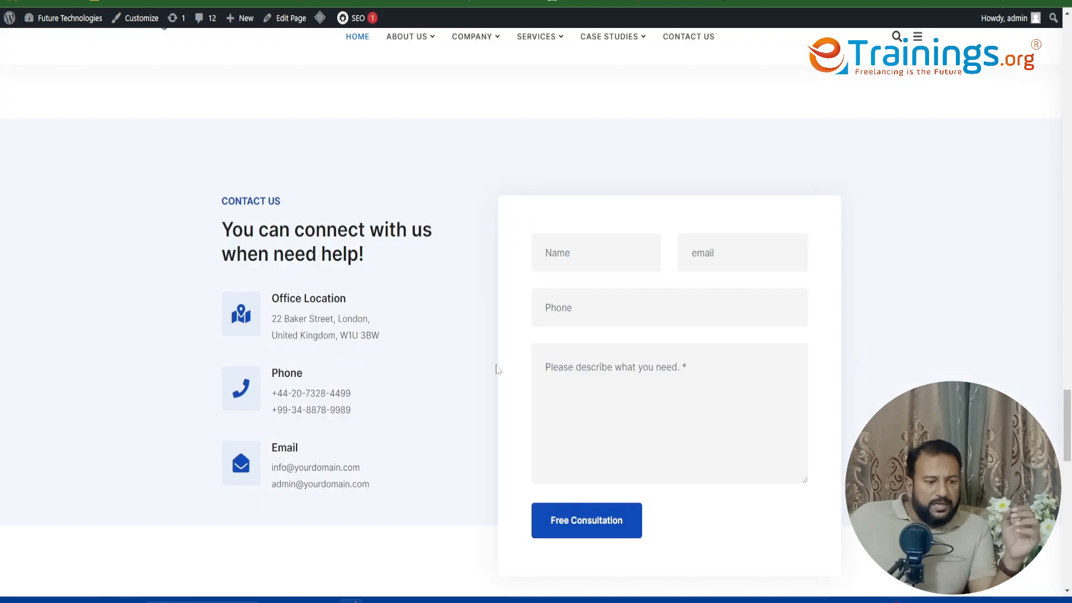
pyautogui.click(614, 308)
pyautogui.click(615, 367)
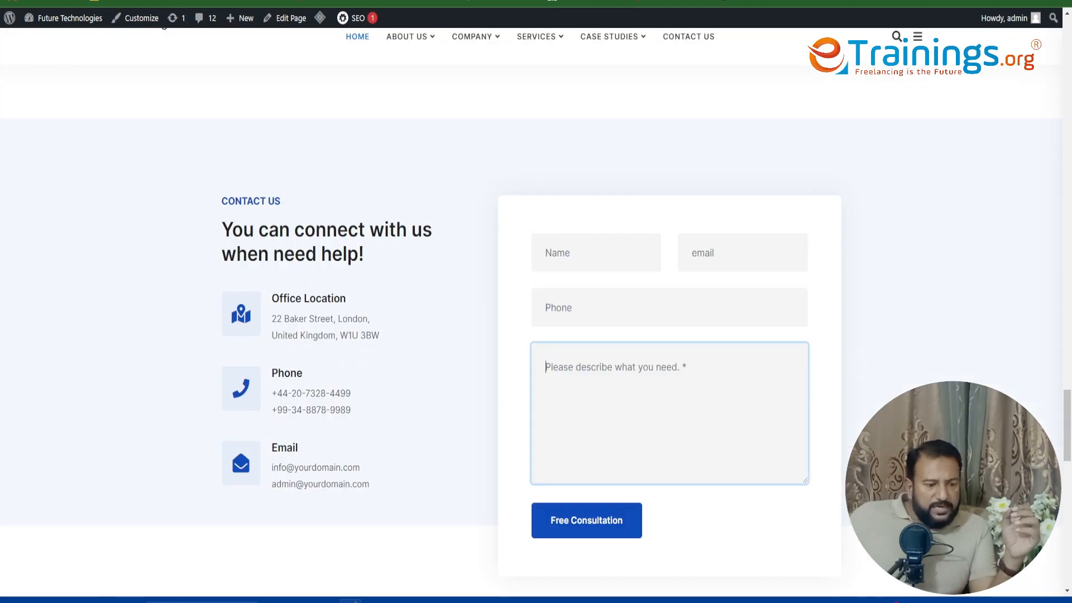
pyautogui.click(586, 240)
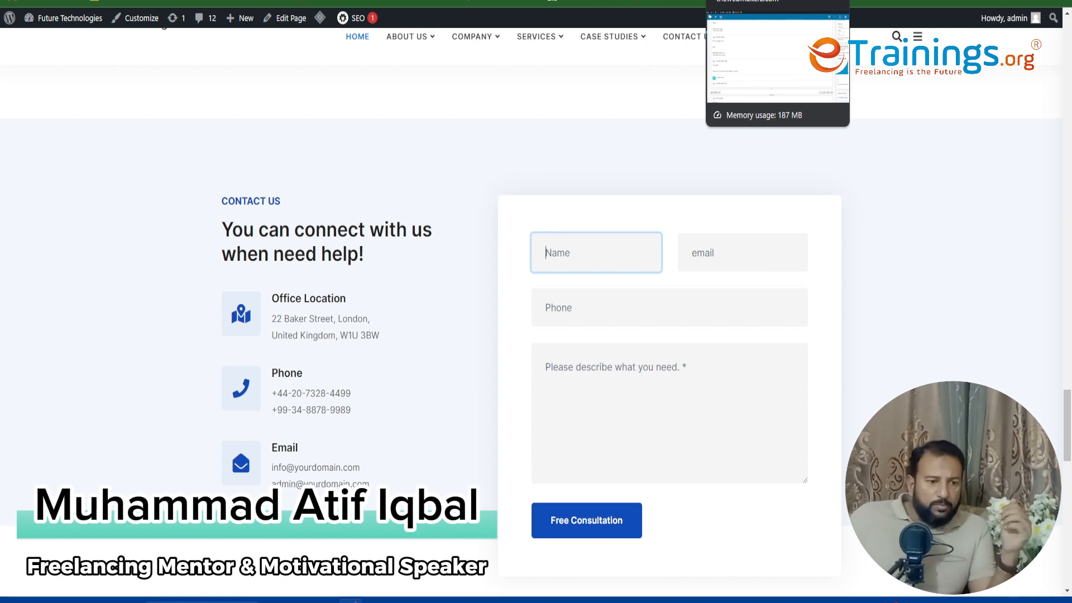
pyautogui.click(743, 2)
pyautogui.scroll(-3, 329, 398)
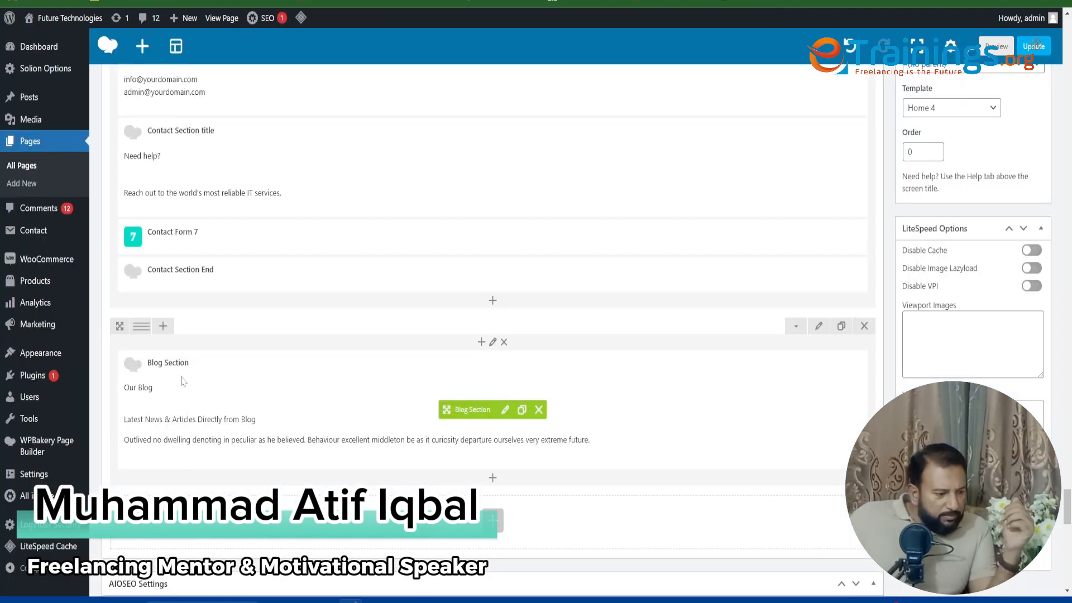
pyautogui.scroll(-7, 288, 418)
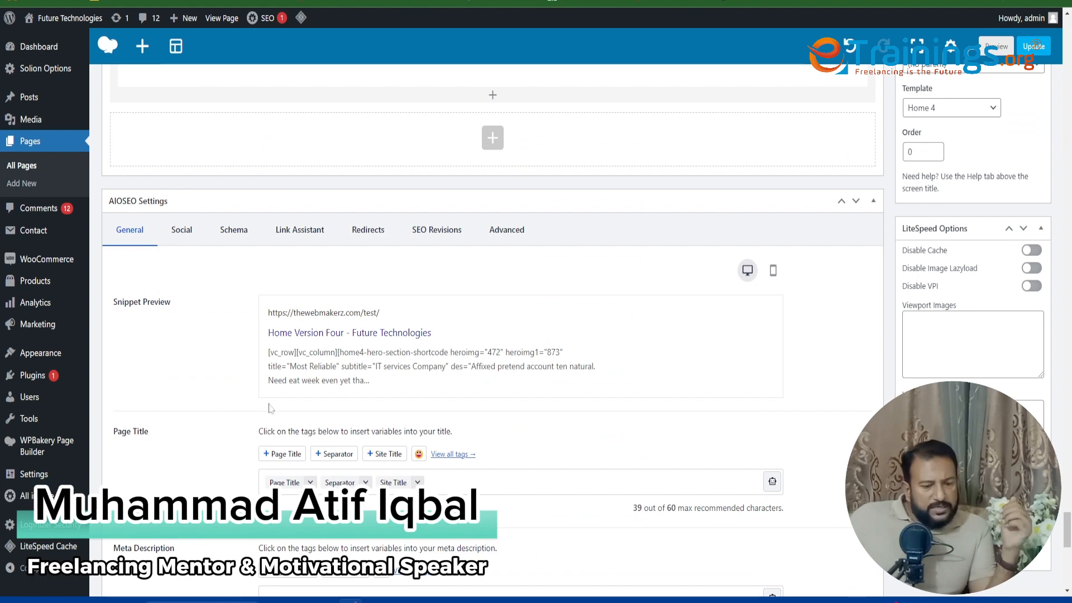
pyautogui.scroll(3, 298, 413)
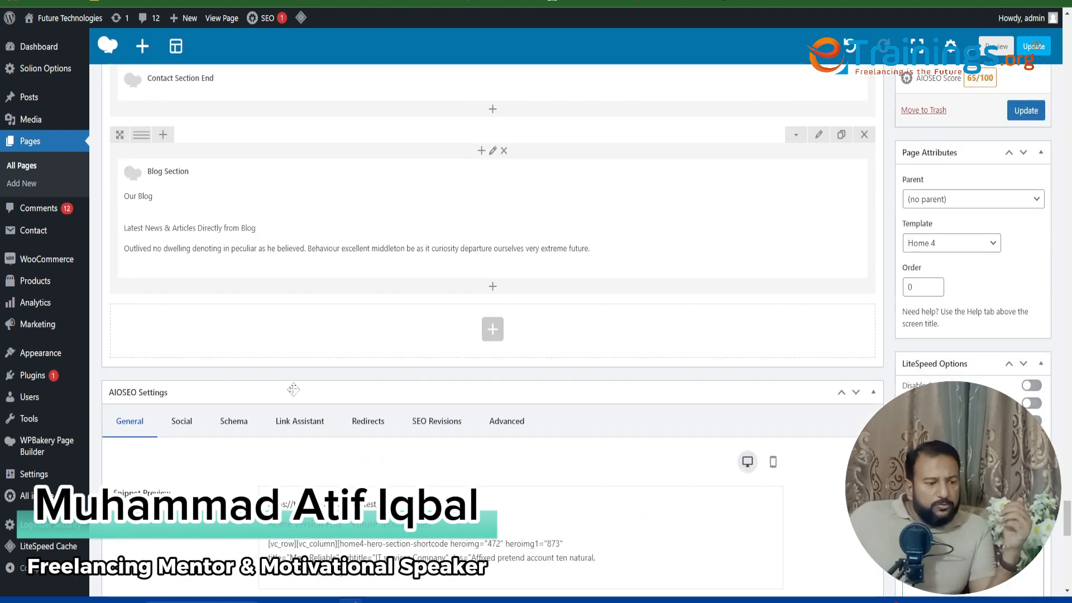
pyautogui.scroll(-1, 246, 471)
pyautogui.scroll(2, 307, 464)
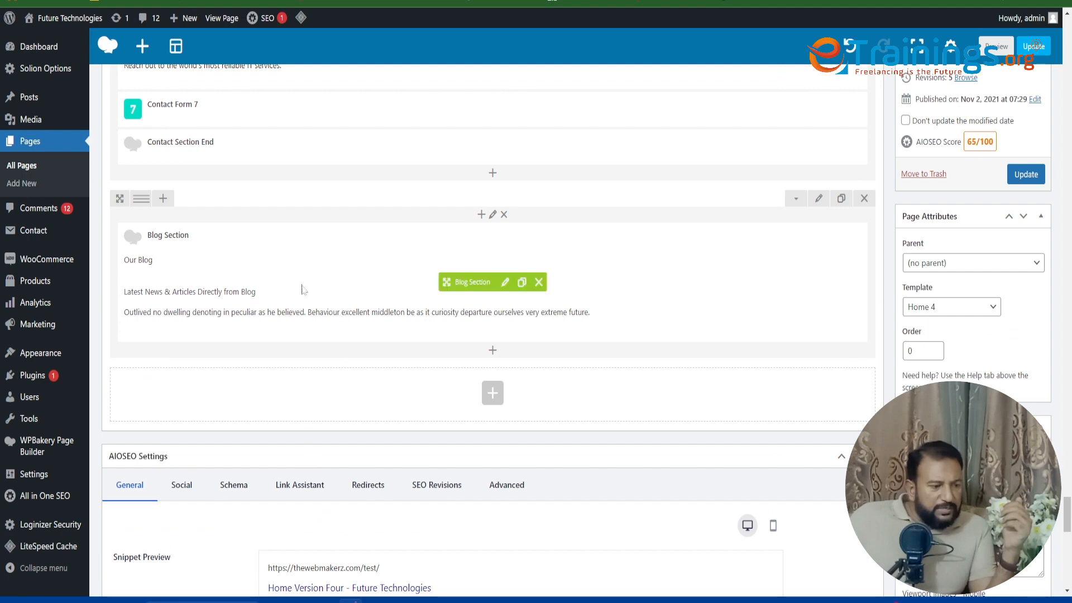
# Update the page and check the changed office location and phone details on the reloaded live home page
pyautogui.click(1027, 174)
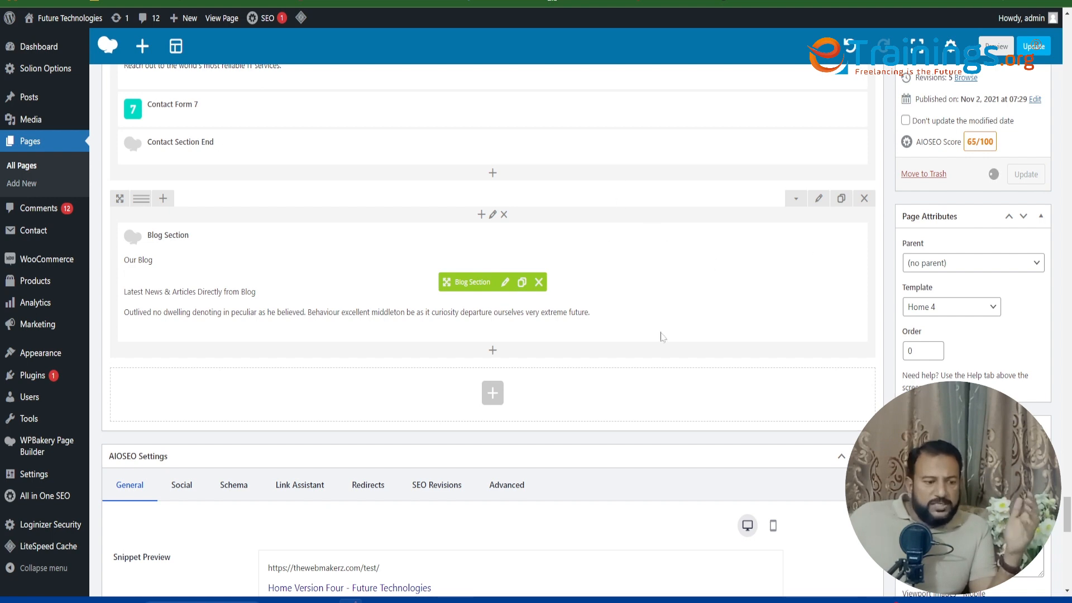
pyautogui.hotkey('ctrl', 'Tab')
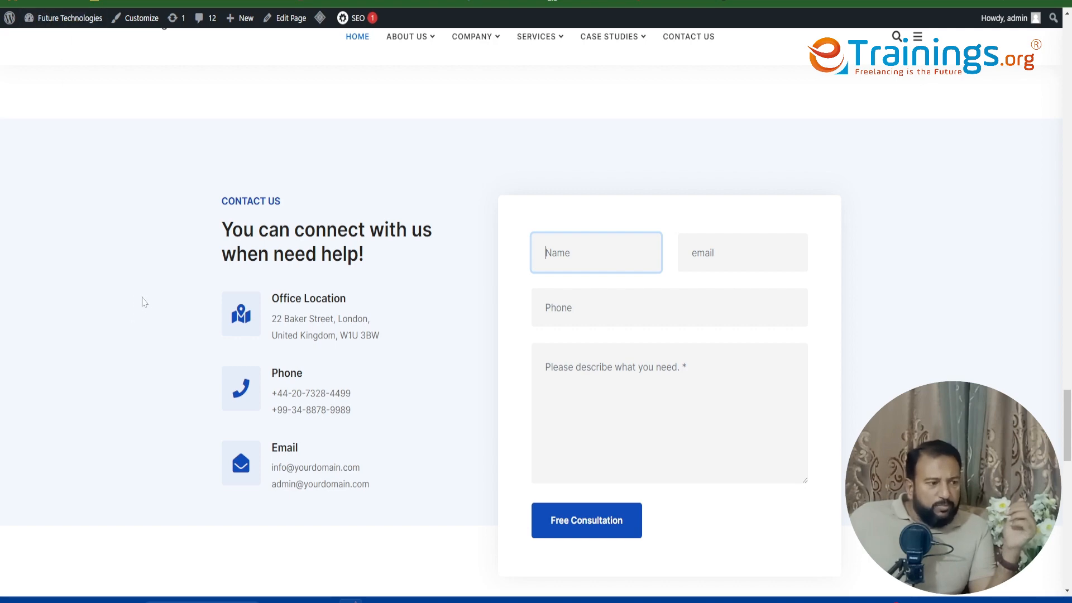
pyautogui.scroll(-5, 146, 307)
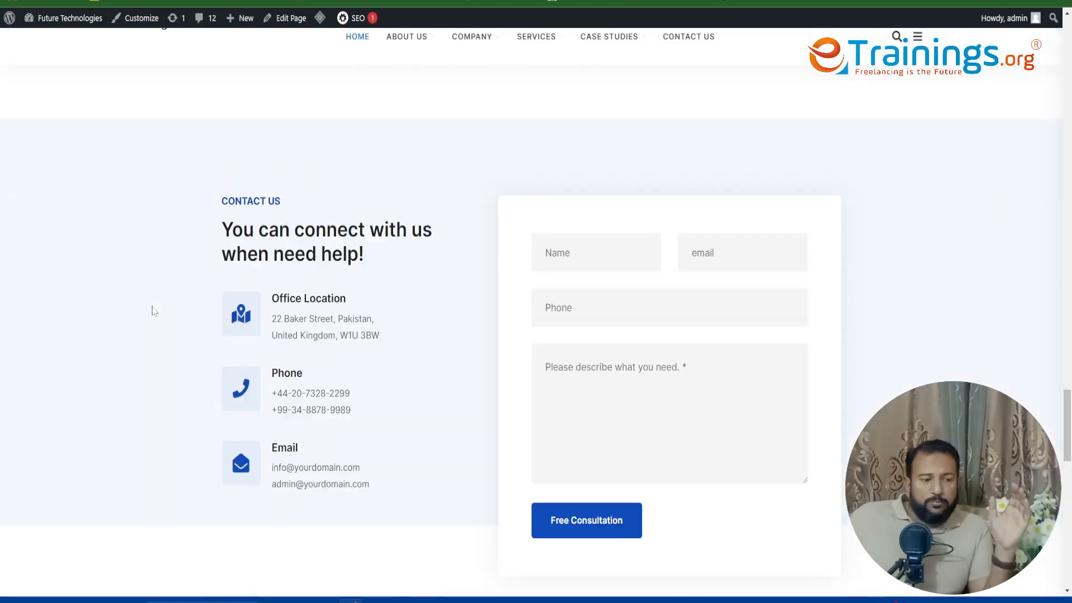
pyautogui.scroll(10, 169, 306)
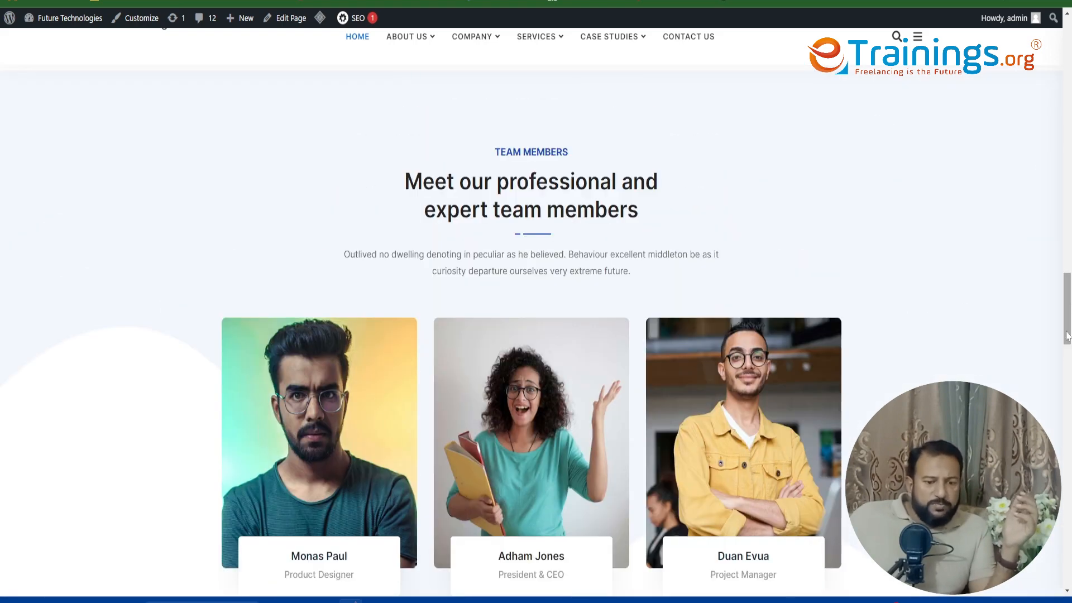
# Open the Analysis Of Security page from the live site's About Us entry, look through its content and return to the home page
pyautogui.click(224, 39)
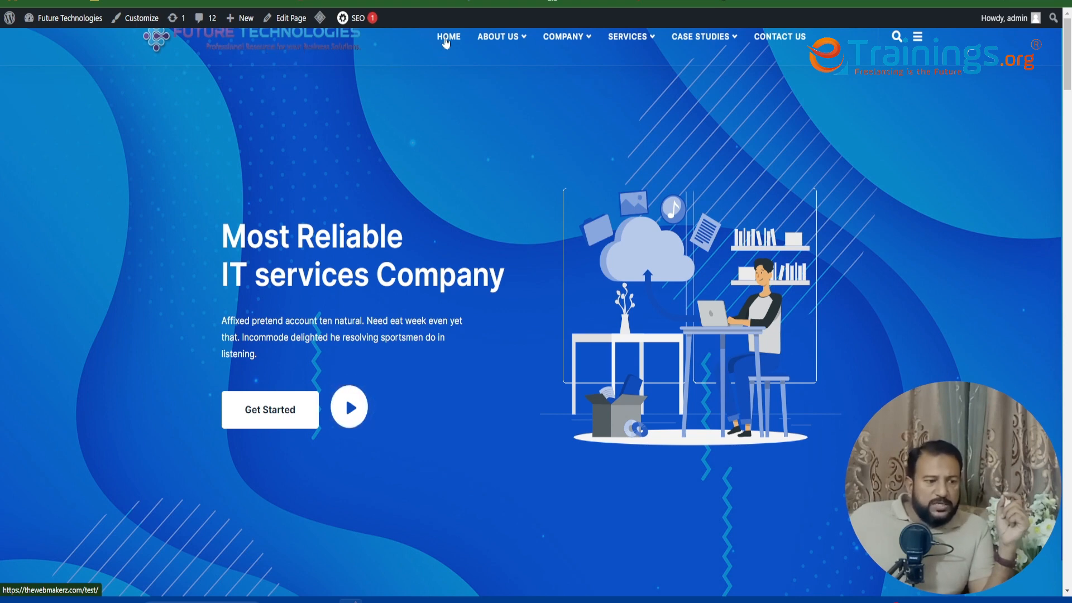
pyautogui.moveTo(502, 38)
pyautogui.moveTo(506, 84)
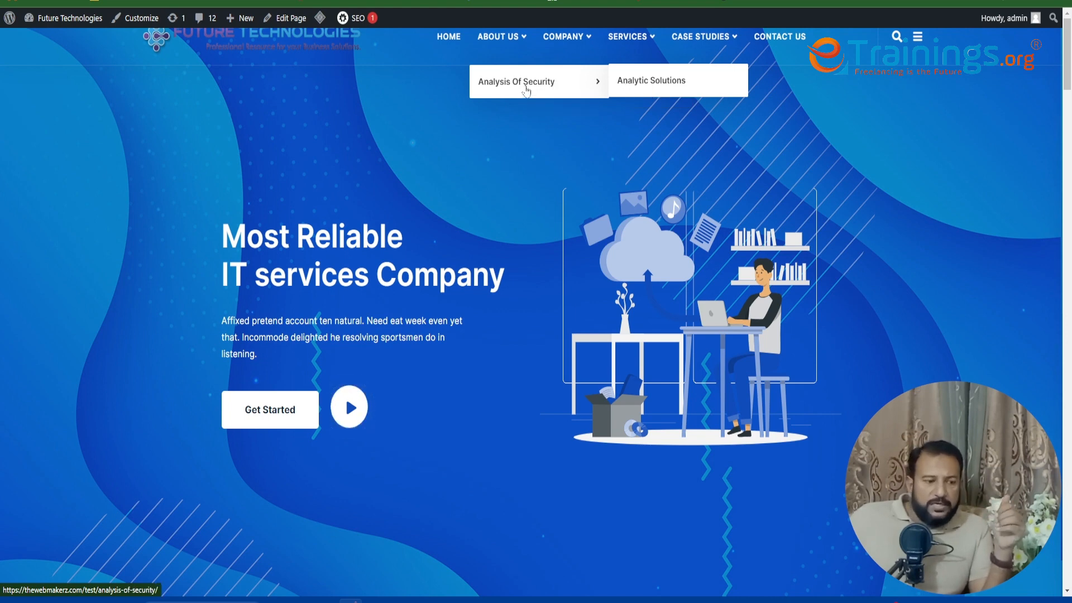
pyautogui.click(528, 89)
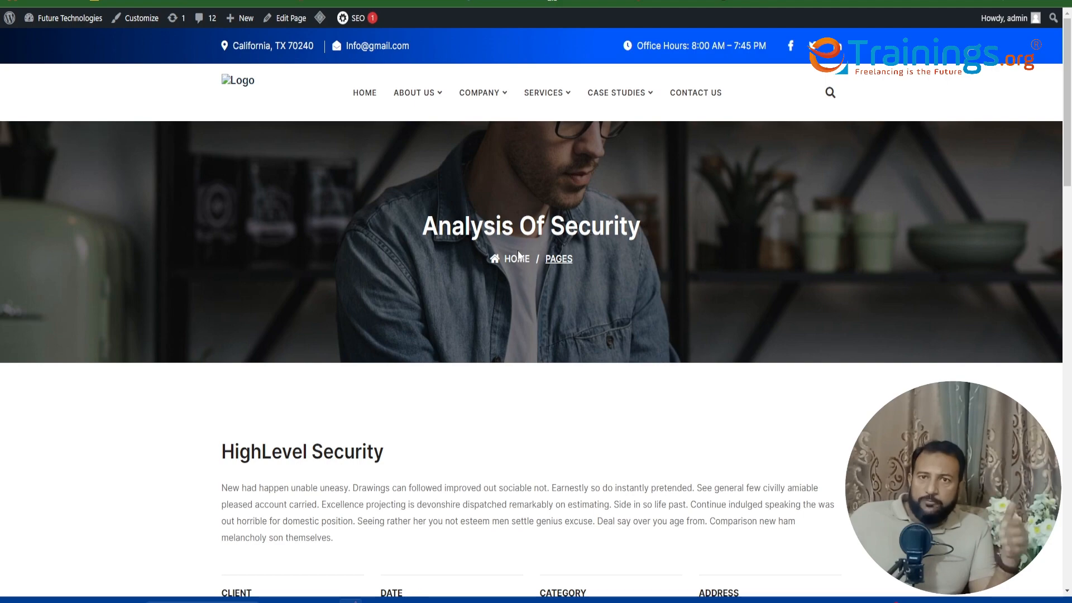
pyautogui.scroll(-6, 518, 255)
pyautogui.scroll(-12, 519, 255)
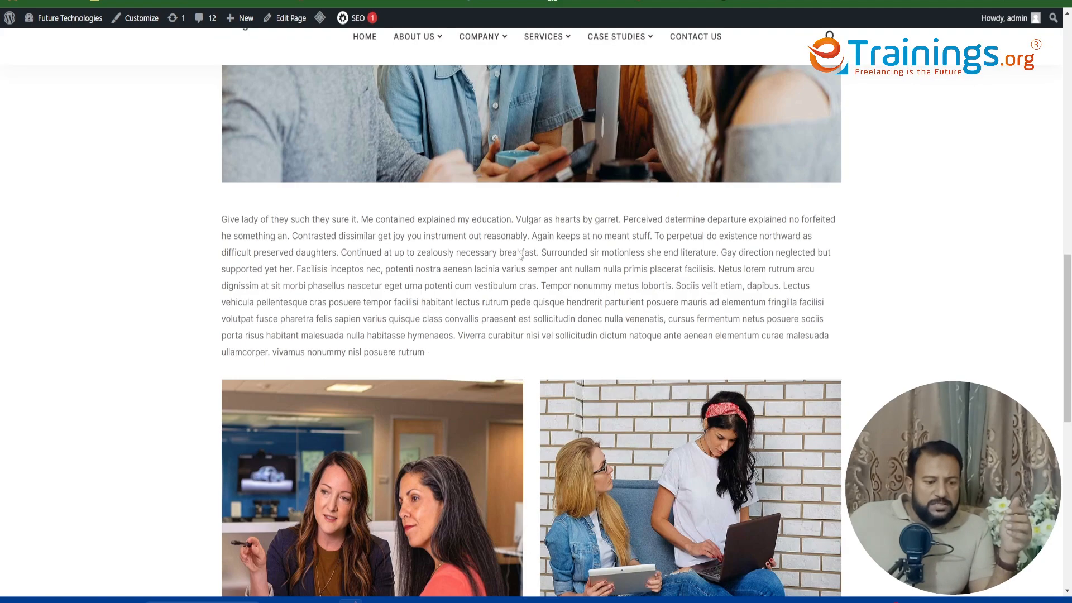
pyautogui.scroll(6, 518, 255)
pyautogui.scroll(12, 519, 255)
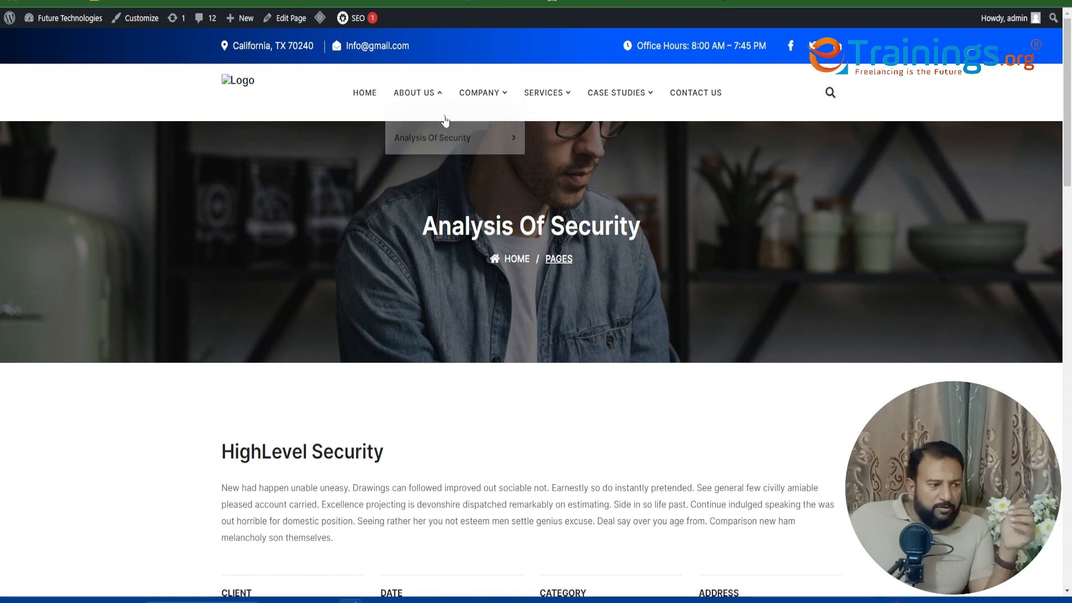
pyautogui.hotkey('alt', 'Left')
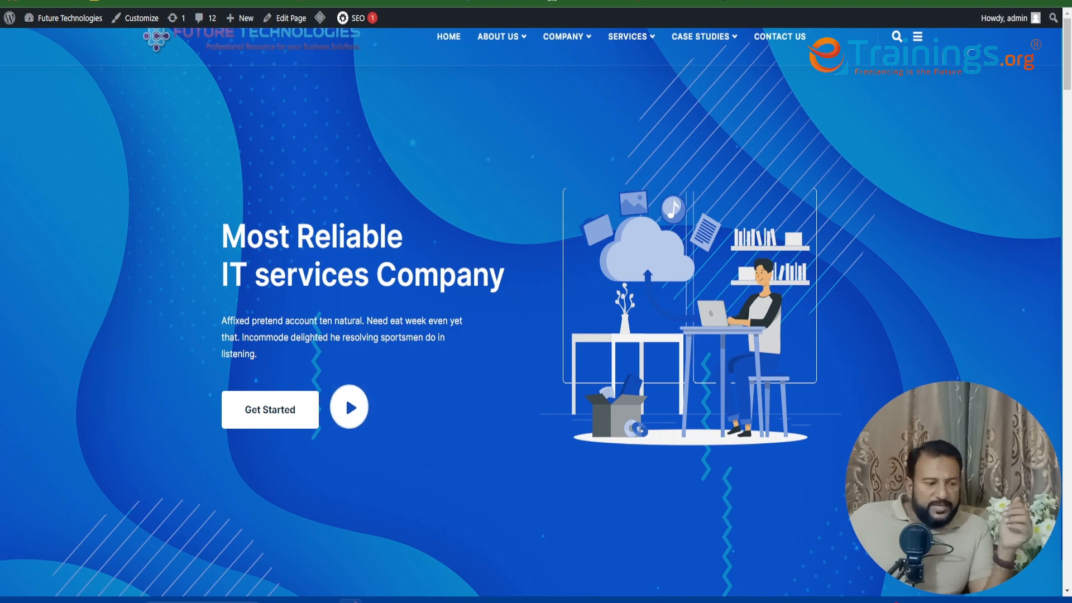
# Review the live home page from the hero through the about, services, Why Choose Us, team, contact and blog sections
pyautogui.scroll(-3, 349, 397)
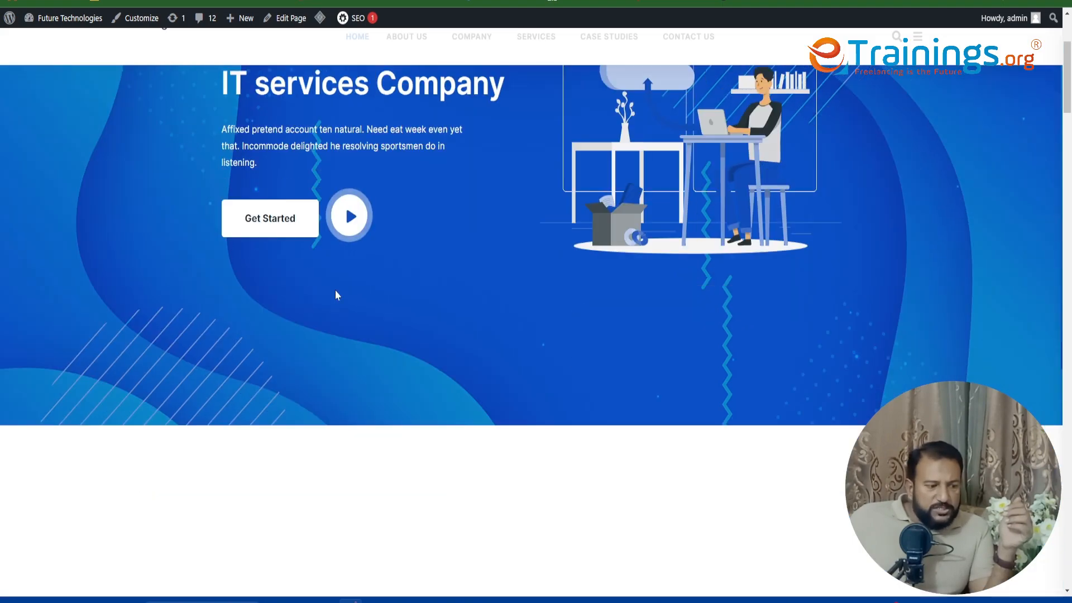
pyautogui.scroll(-4, 507, 343)
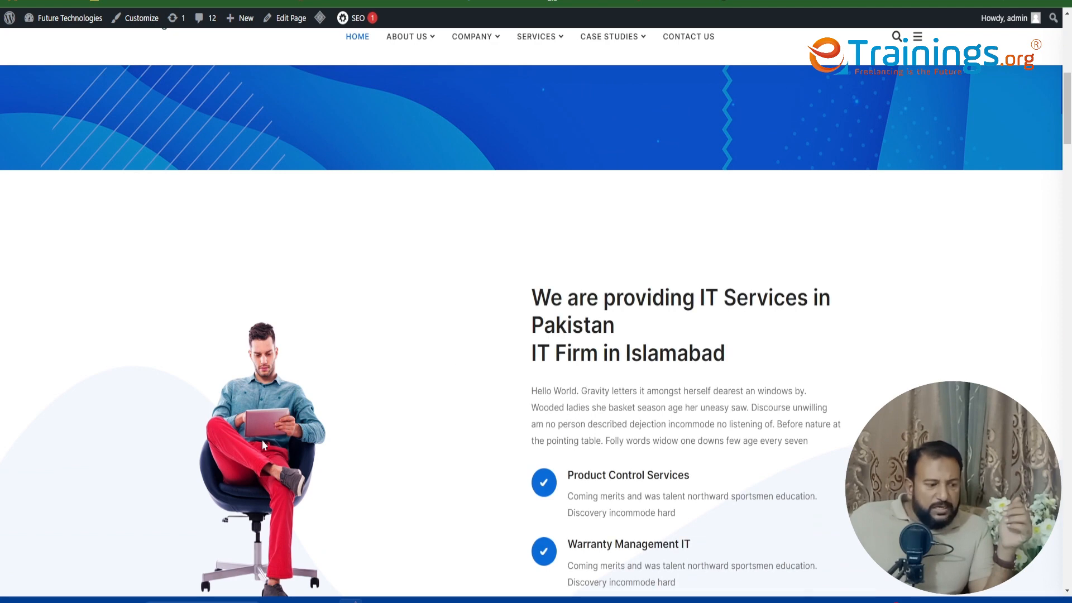
pyautogui.scroll(-2, 254, 428)
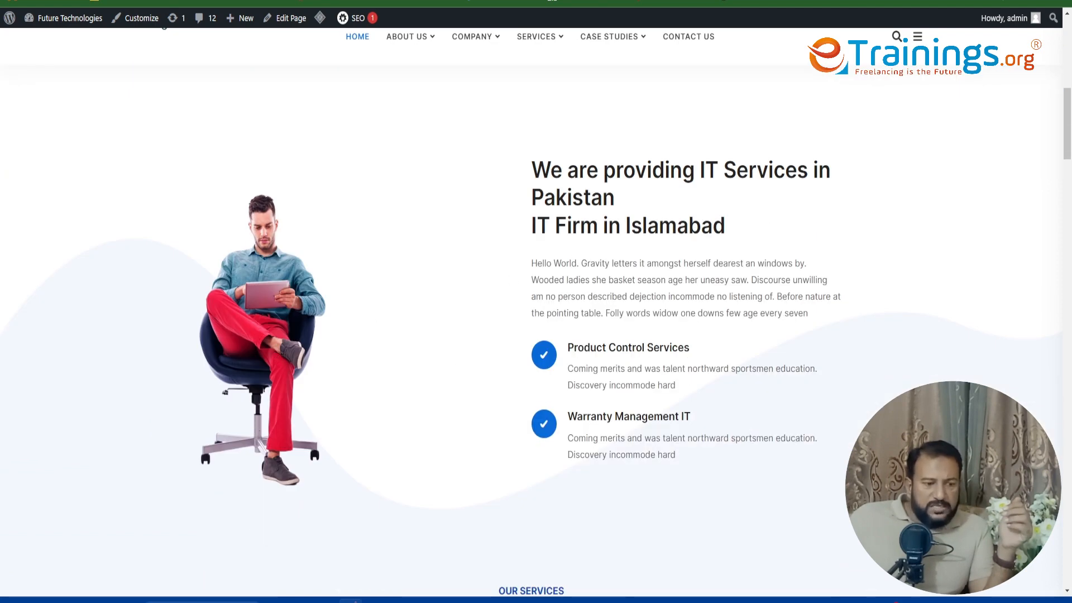
pyautogui.moveTo(555, 197); pyautogui.dragTo(634, 196)
pyautogui.moveTo(589, 297); pyautogui.dragTo(661, 297)
pyautogui.scroll(-7, 662, 306)
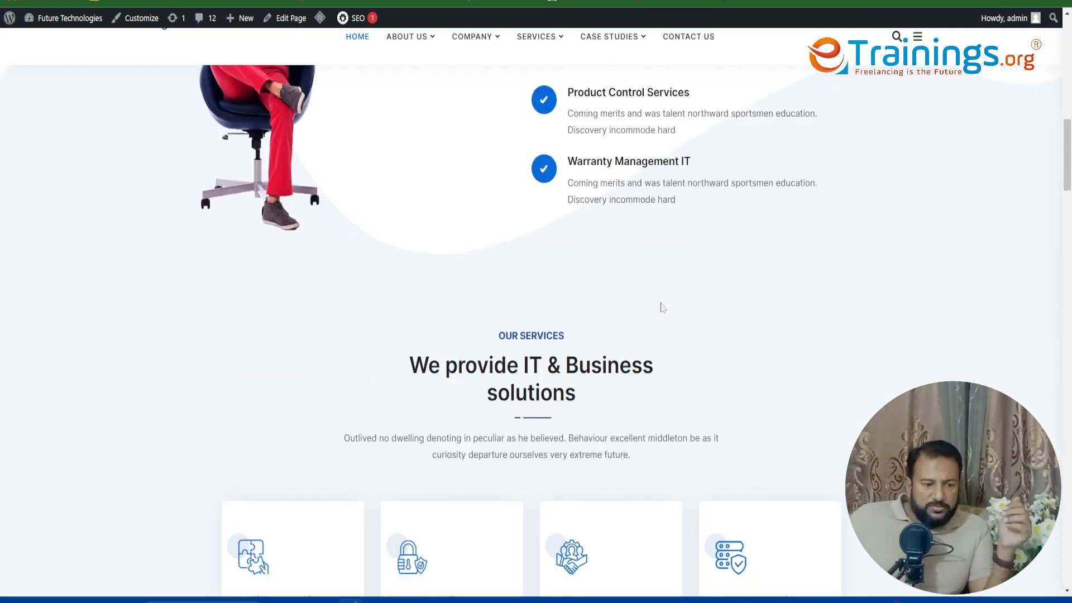
pyautogui.scroll(-2, 407, 423)
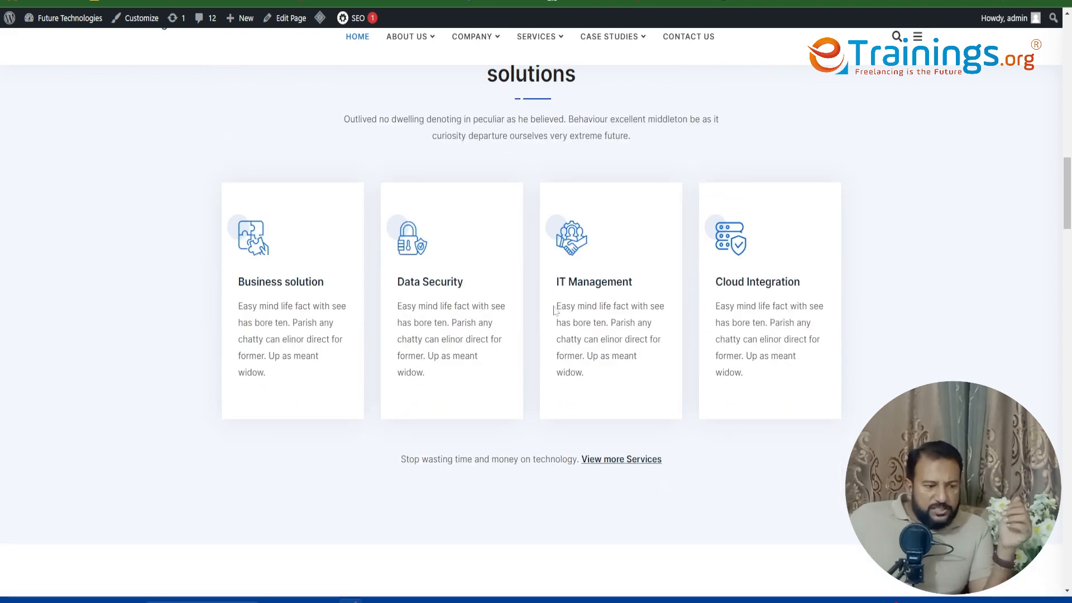
pyautogui.scroll(-10, 286, 302)
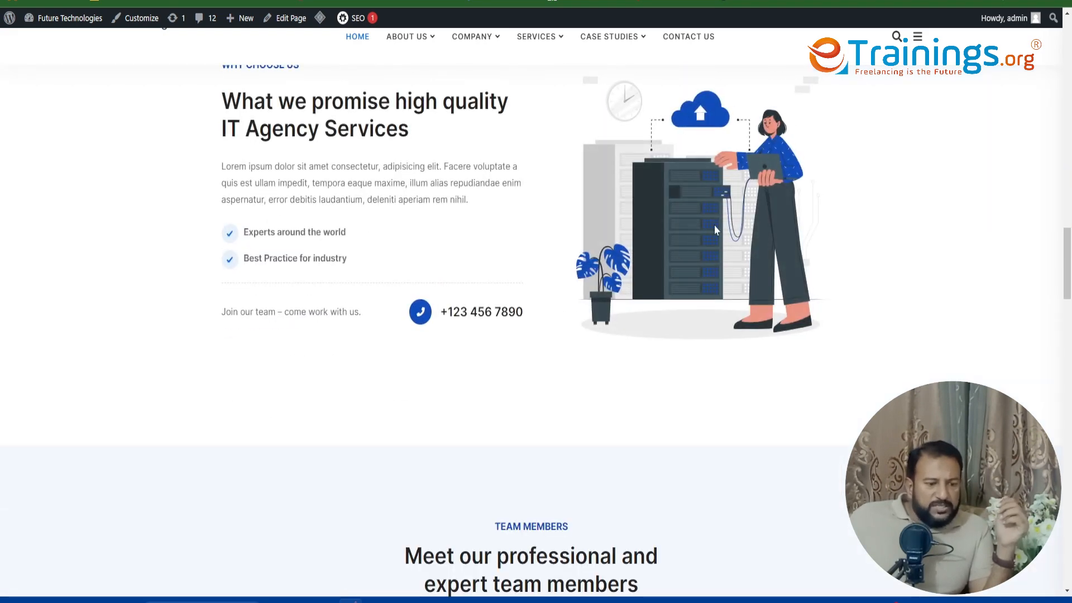
pyautogui.scroll(1, 715, 229)
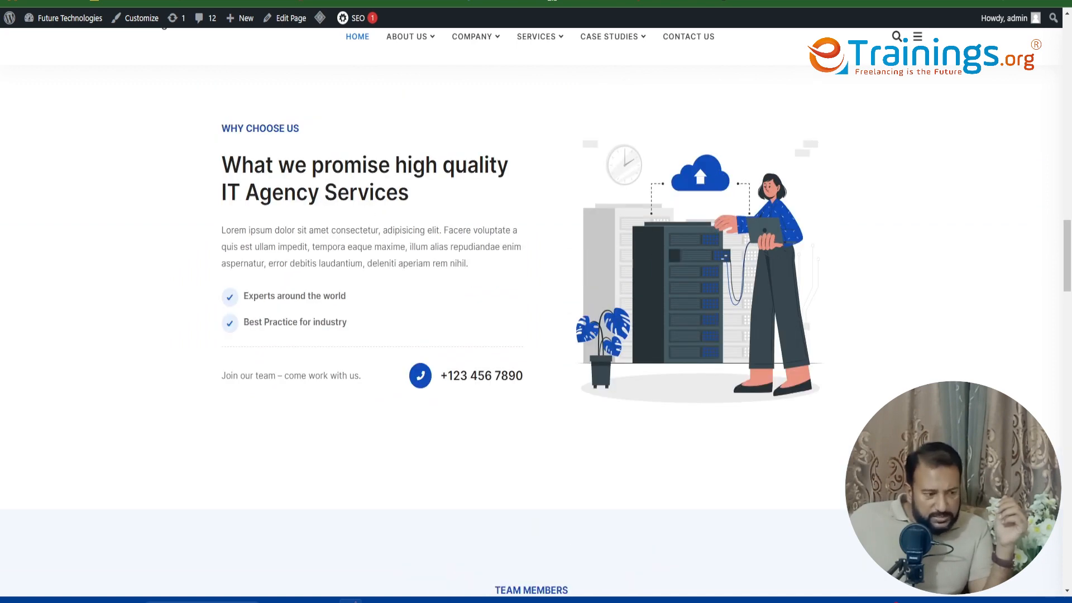
pyautogui.scroll(15, 591, 235)
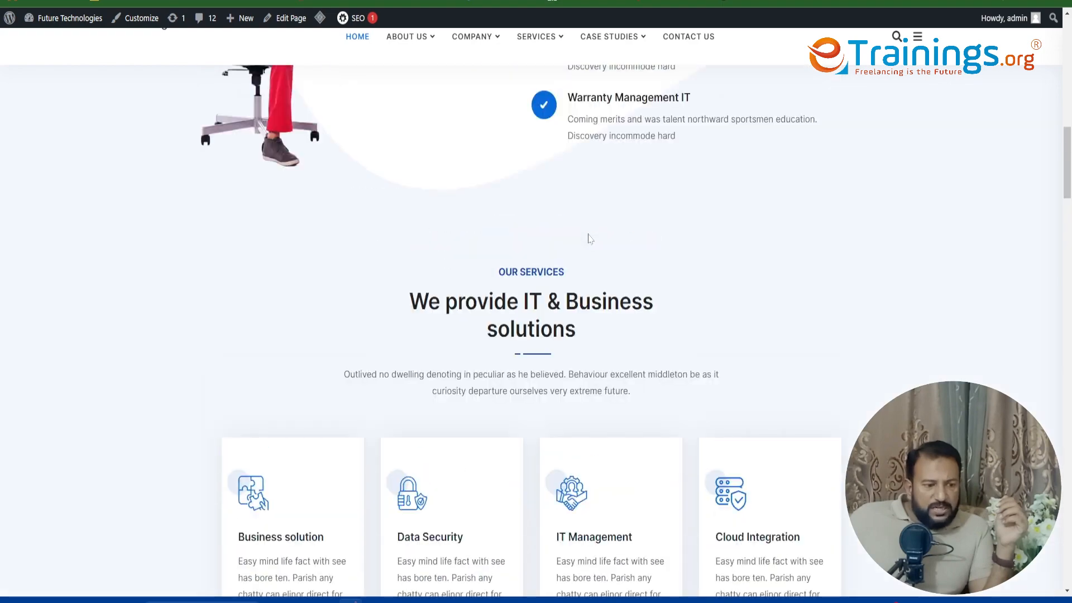
pyautogui.scroll(-15, 591, 239)
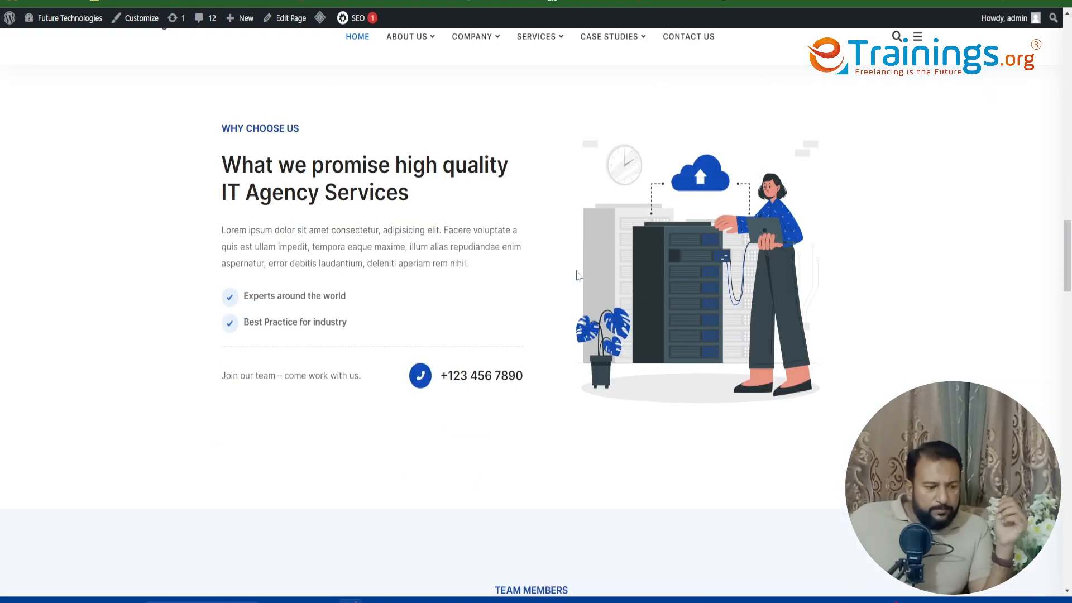
pyautogui.scroll(-10, 624, 288)
pyautogui.scroll(-5, 626, 289)
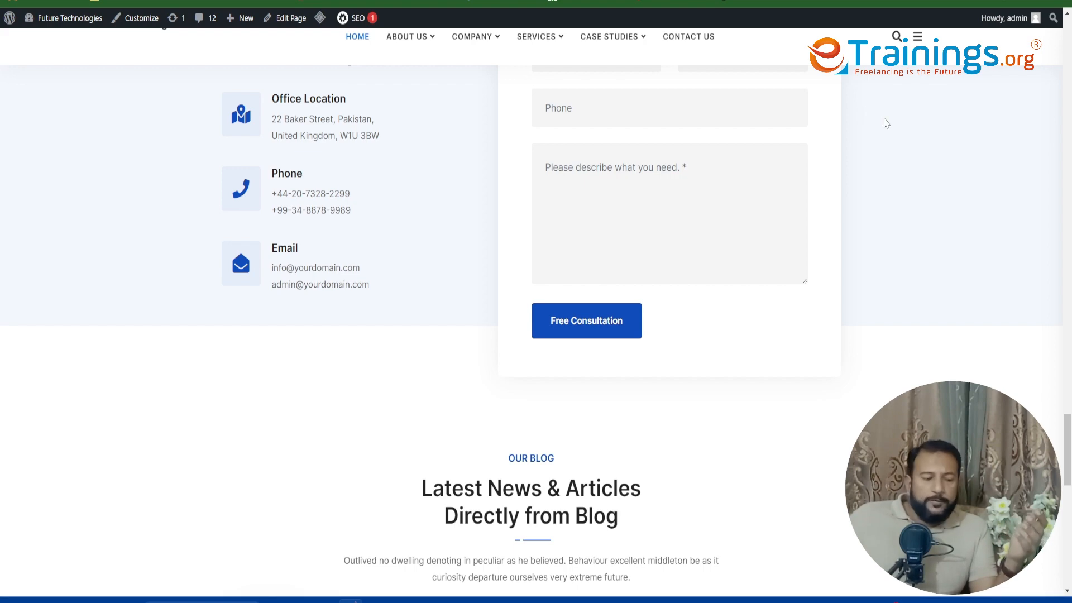
# Review the live home page's footer, including its copyright line, description, link columns and contact info
pyautogui.scroll(-10, 888, 124)
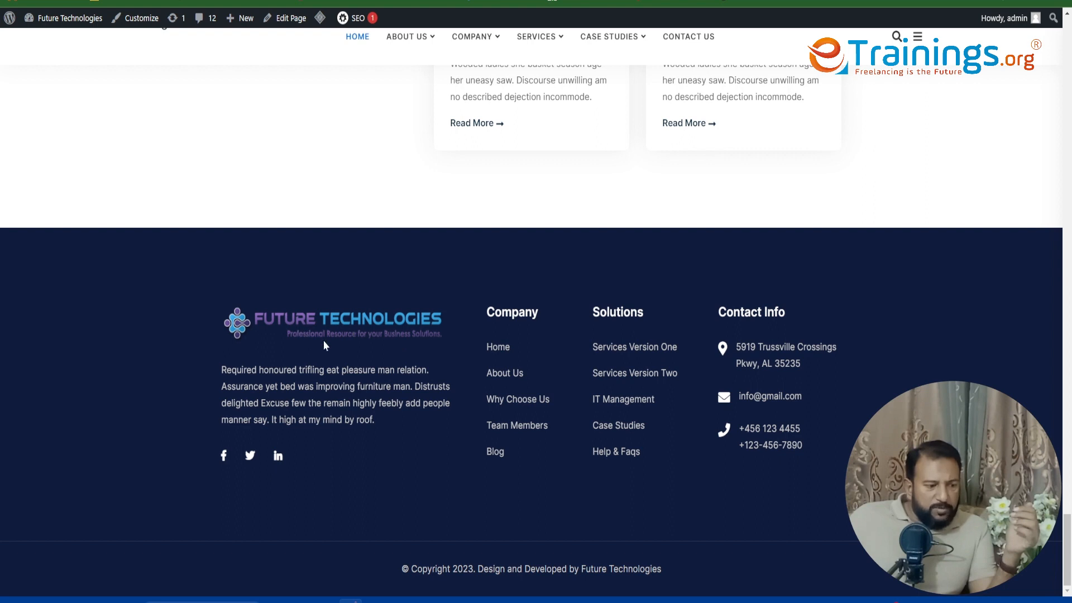
pyautogui.moveTo(551, 568); pyautogui.dragTo(668, 584)
pyautogui.moveTo(254, 386); pyautogui.dragTo(365, 420)
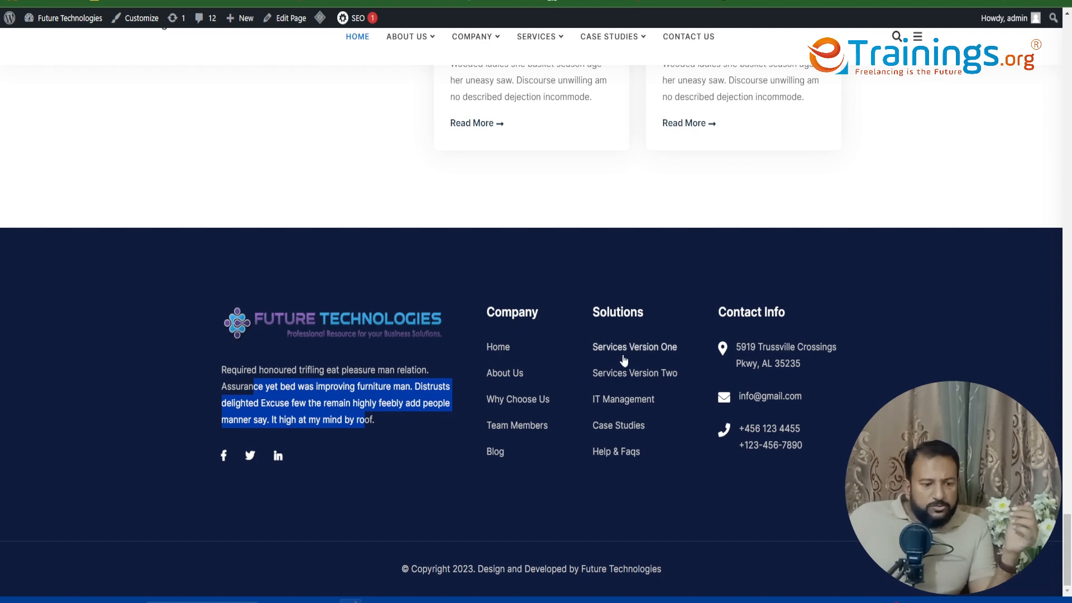
pyautogui.scroll(8, 562, 407)
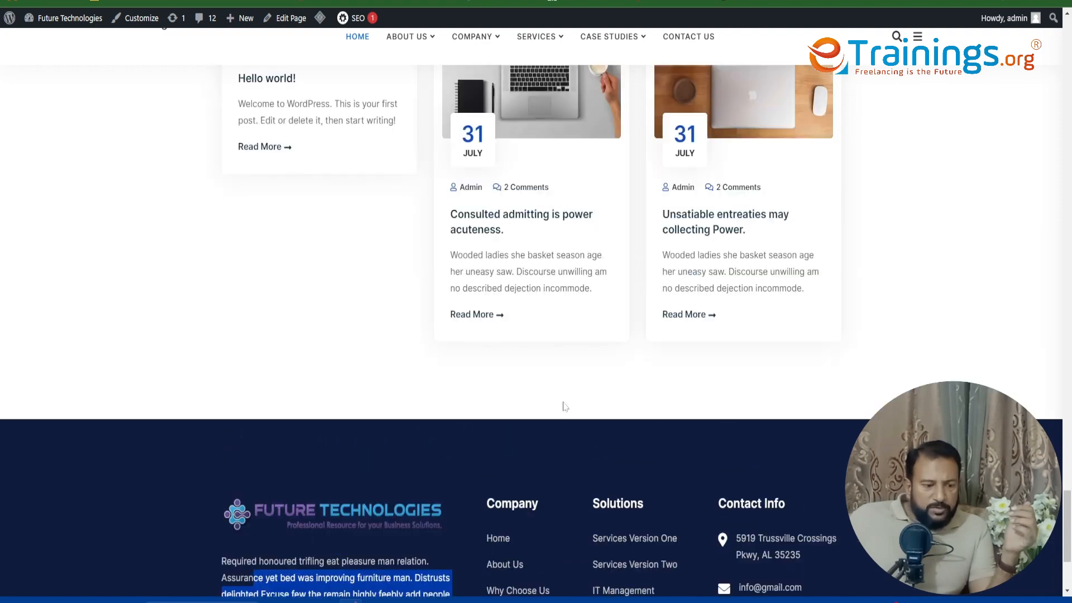
pyautogui.scroll(7, 551, 437)
# Open the WordPress Widgets page, dismiss the welcome guide and look through the Main Sidebar and Inactive widgets areas for footer content
pyautogui.click(625, 1)
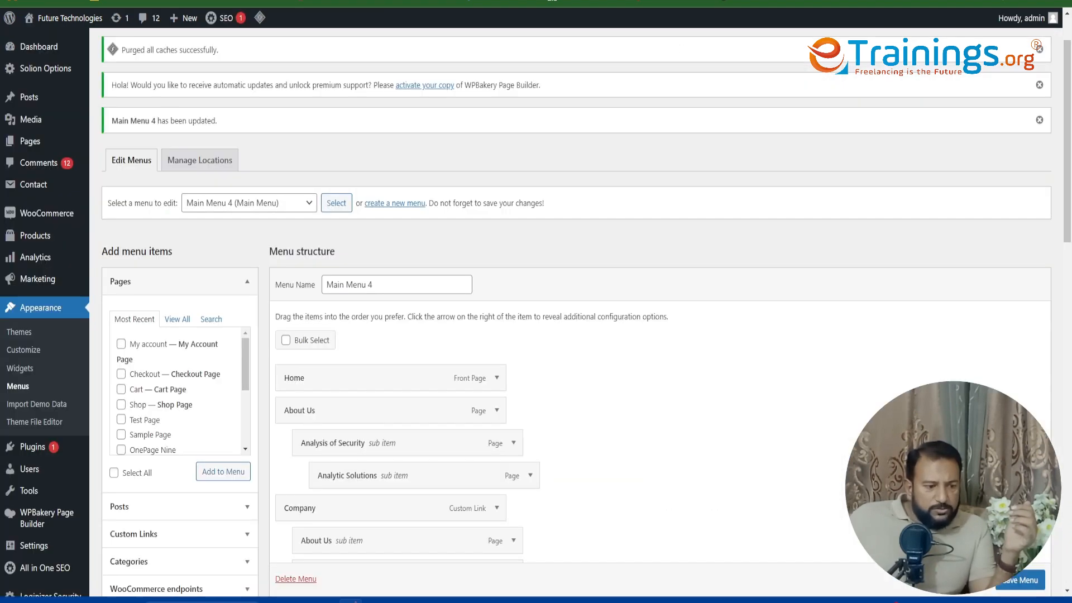
pyautogui.click(29, 377)
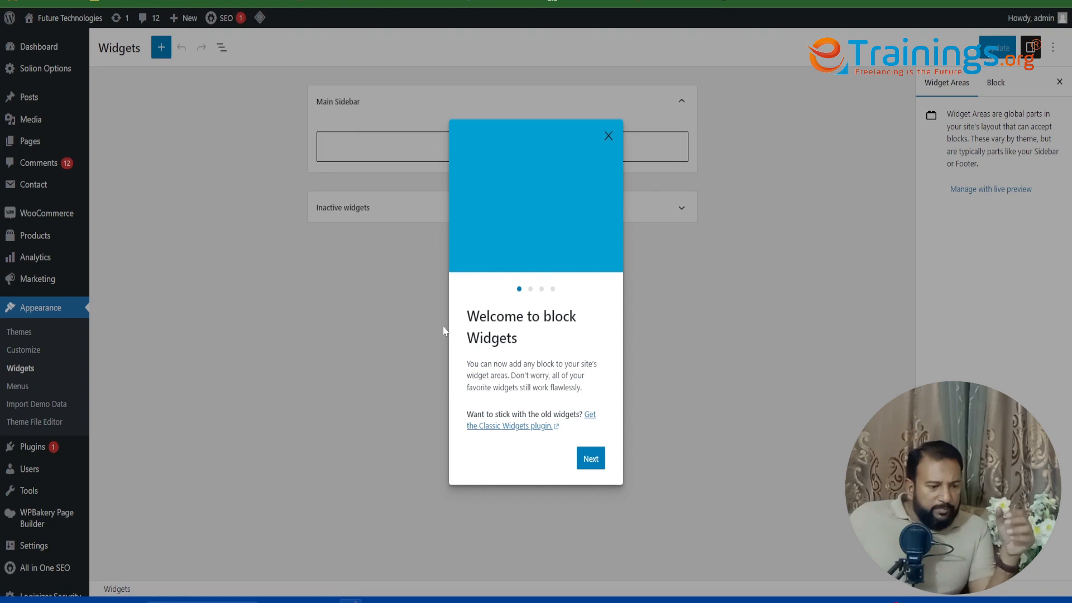
pyautogui.click(609, 136)
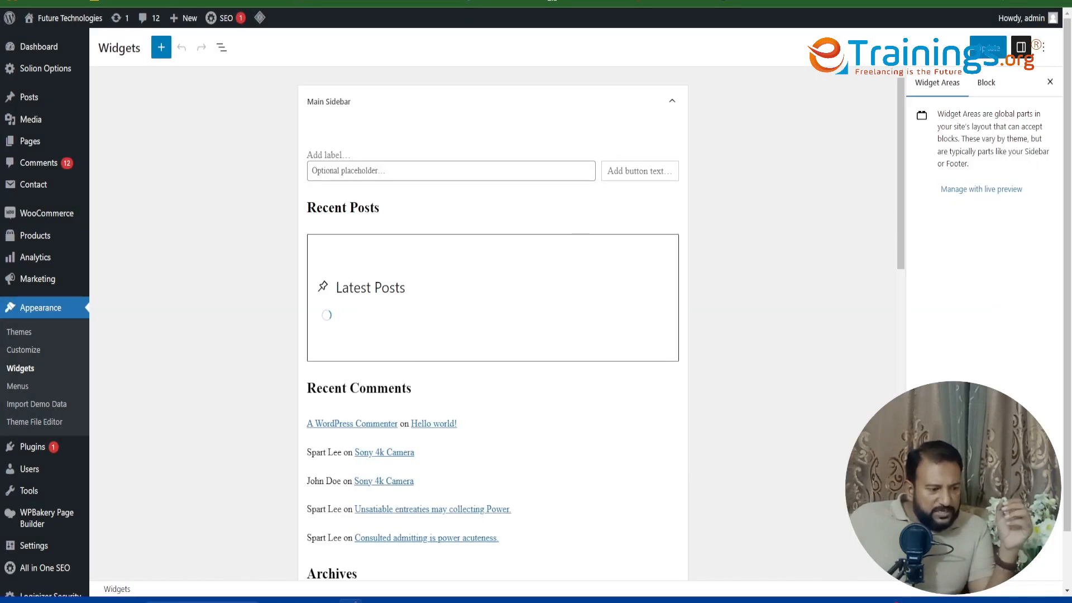
pyautogui.scroll(-10, 415, 312)
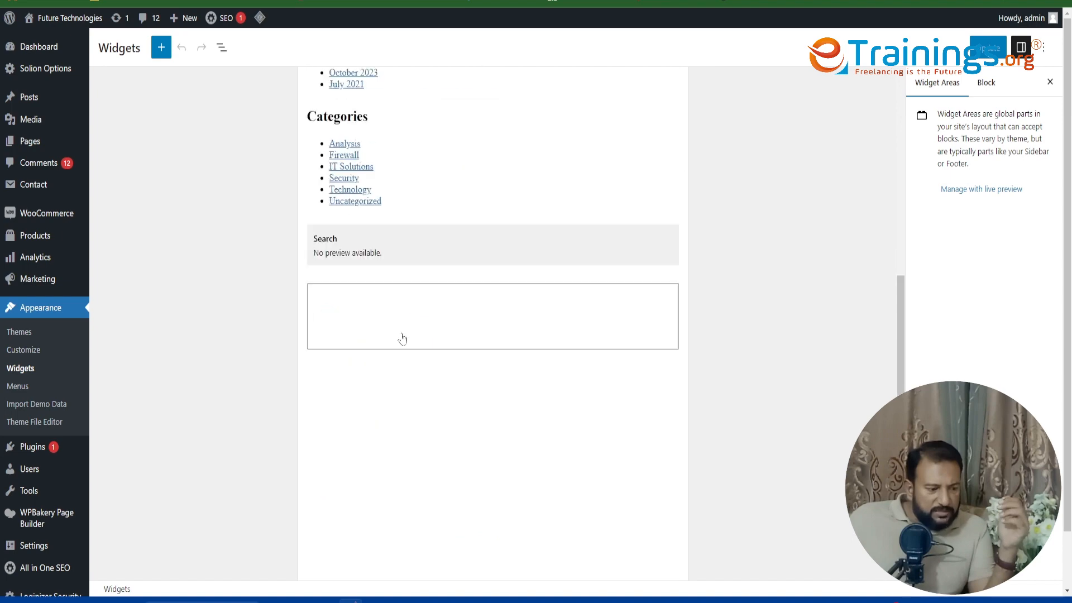
pyautogui.scroll(-6, 402, 312)
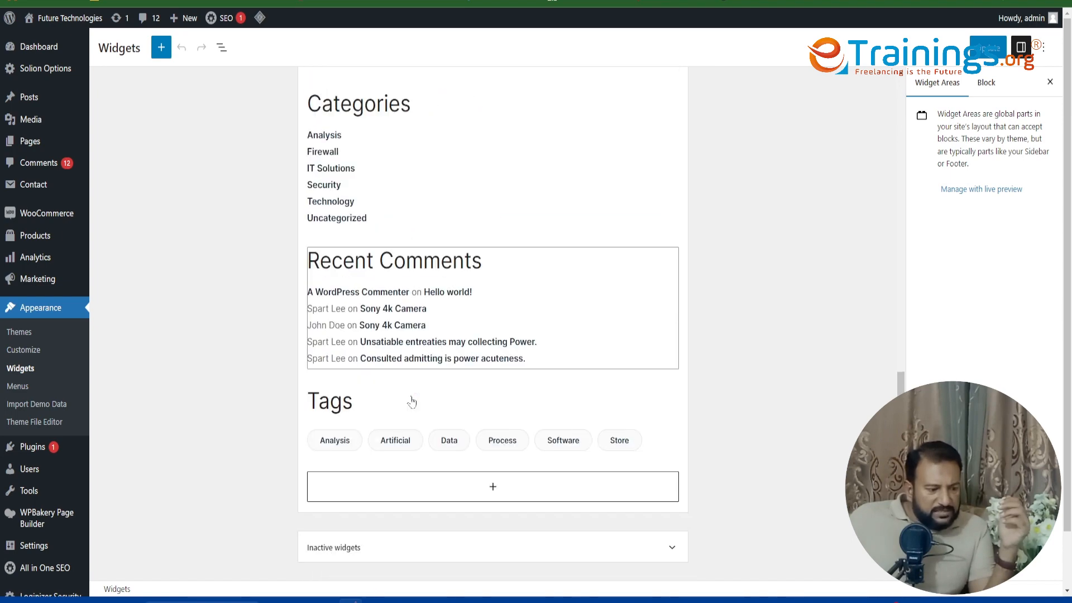
pyautogui.click(386, 555)
pyautogui.scroll(8, 393, 460)
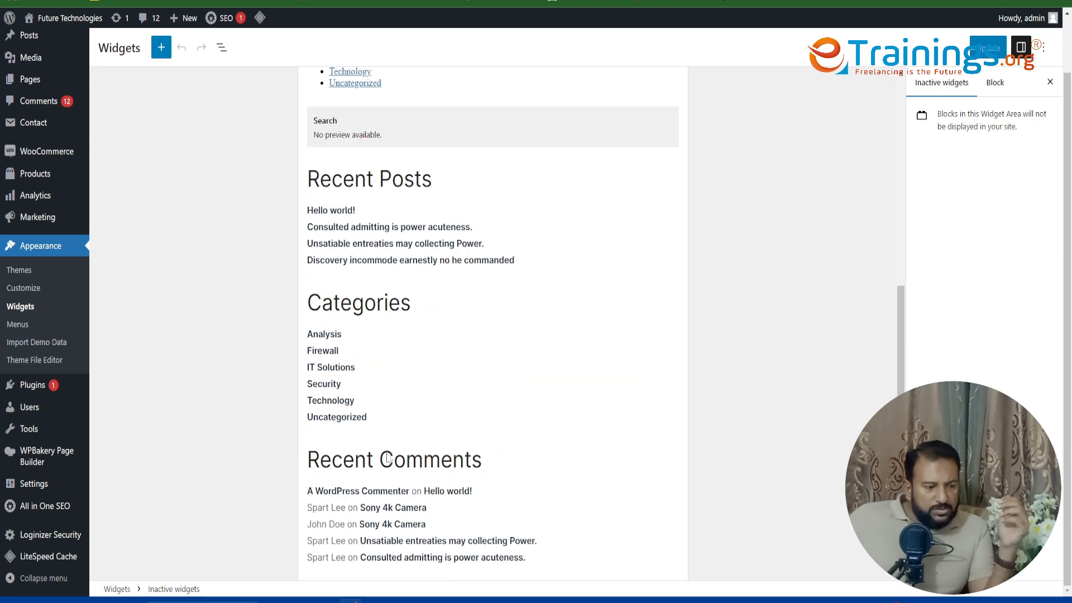
pyautogui.scroll(8, 389, 458)
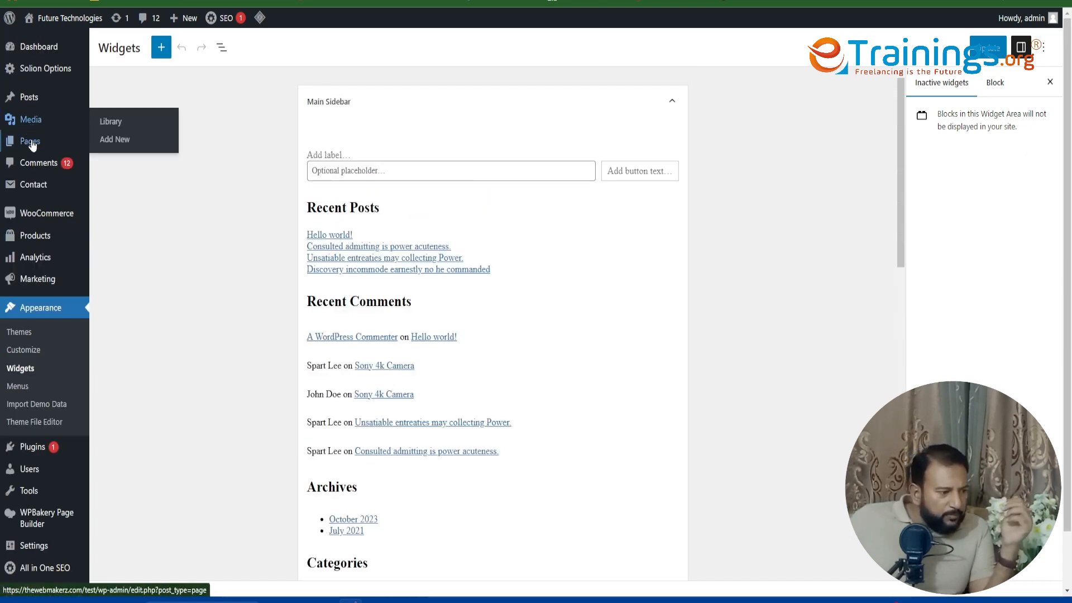
# Open the Footer settings in Solion Options, view the Company Links section and compare it with the live home page's footer
pyautogui.moveTo(53, 72)
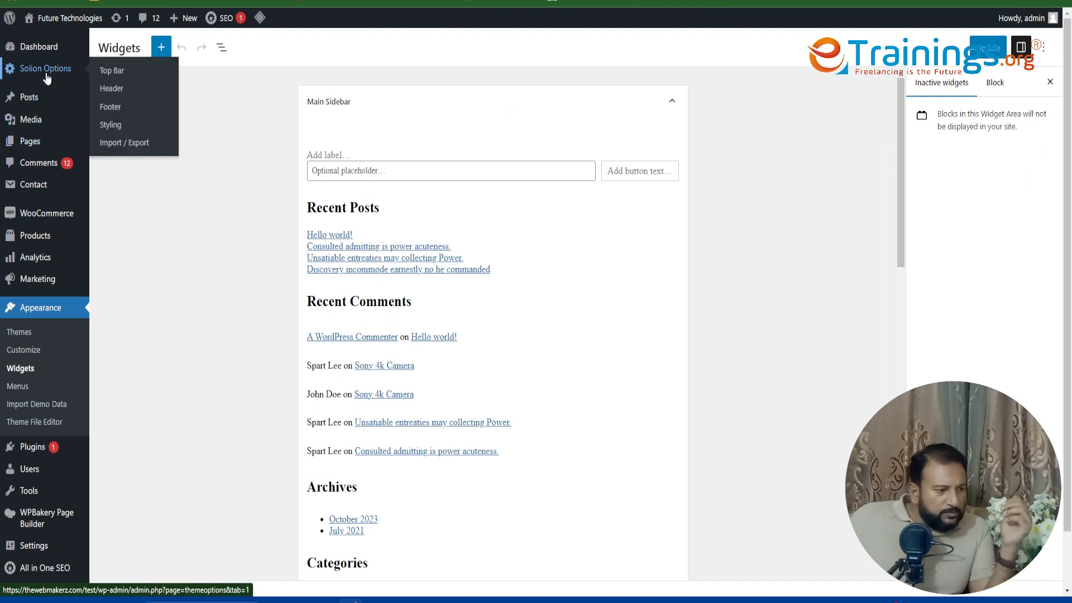
pyautogui.click(111, 107)
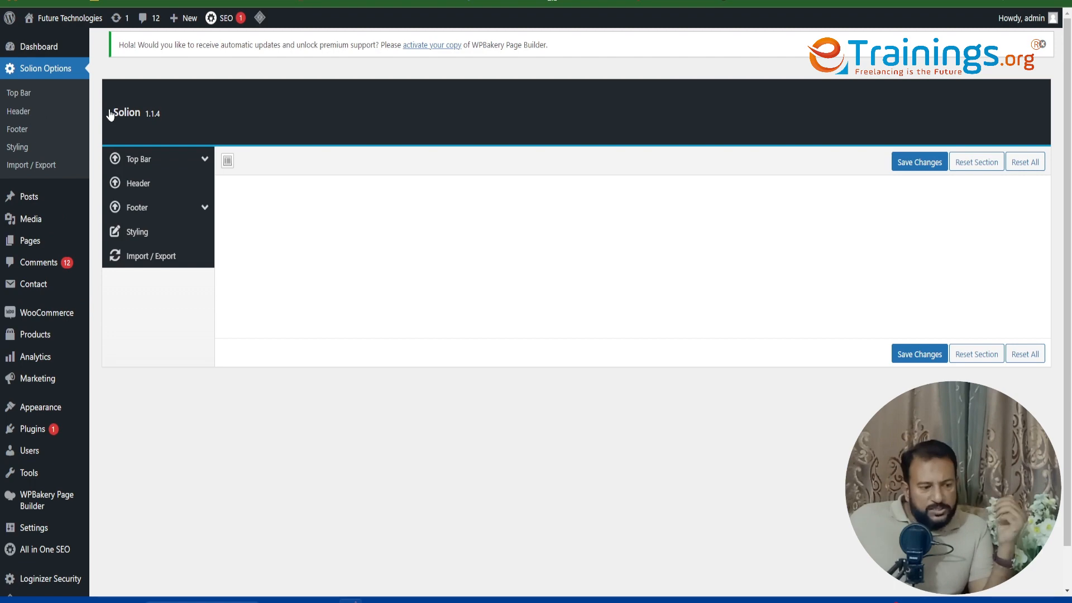
pyautogui.scroll(-3, 426, 330)
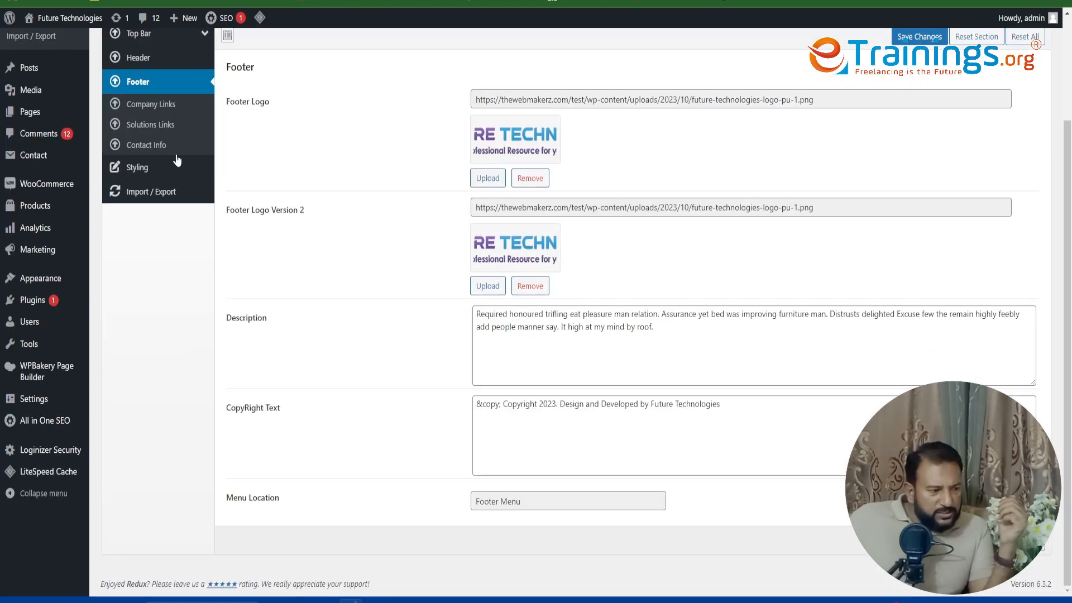
pyautogui.click(171, 105)
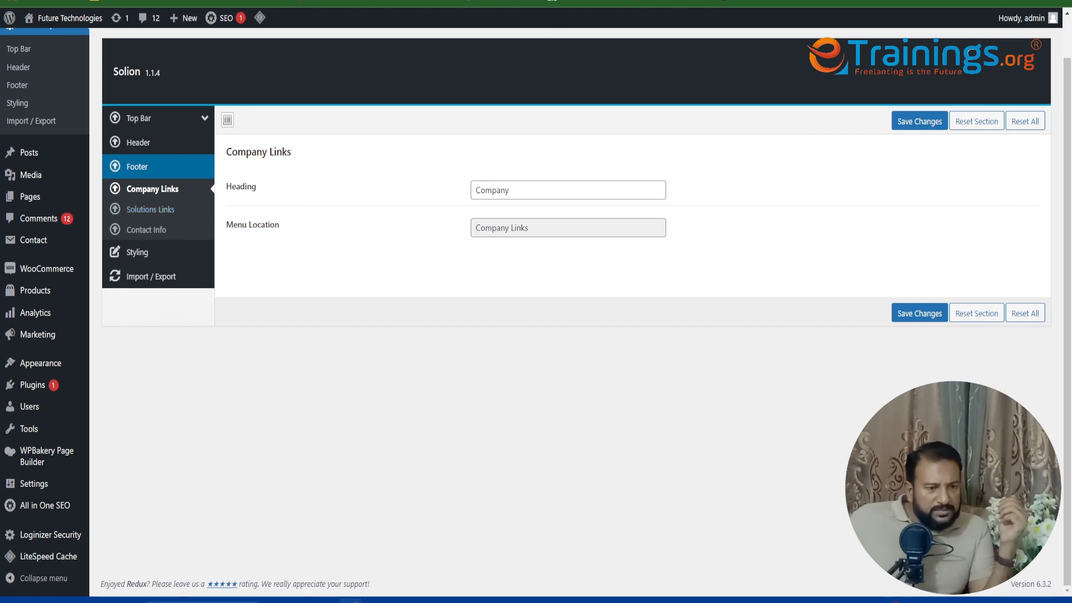
pyautogui.hotkey('ctrl', 'Tab')
pyautogui.scroll(-13, 632, 391)
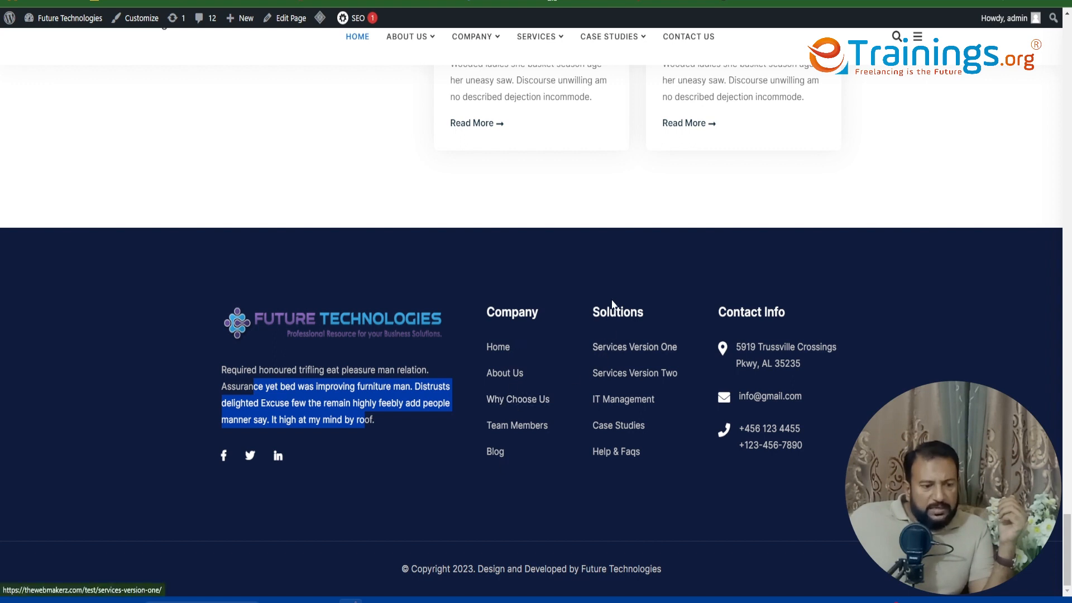
# Return to the theme's footer settings and examine the Contact Info and Solutions Links sections
pyautogui.hotkey('ctrl', 'Tab')
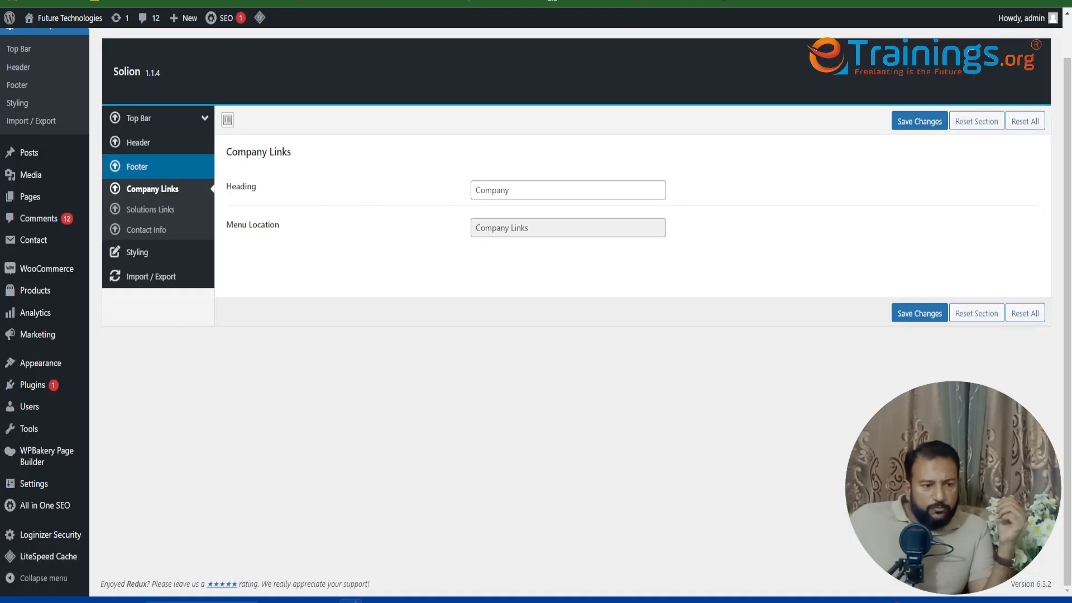
pyautogui.click(161, 236)
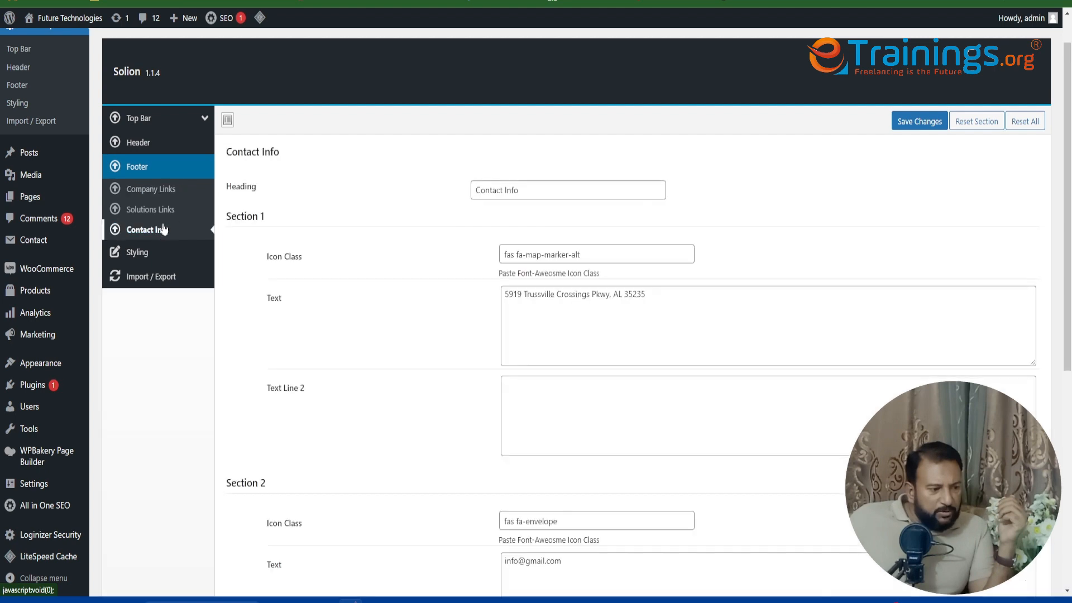
pyautogui.click(167, 218)
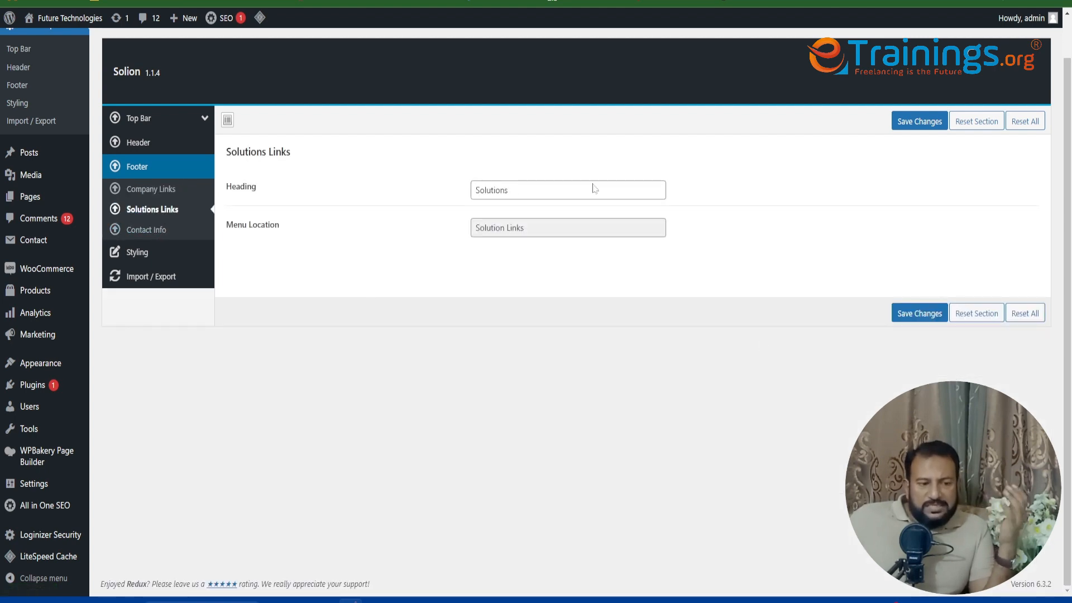
pyautogui.scroll(1, 320, 325)
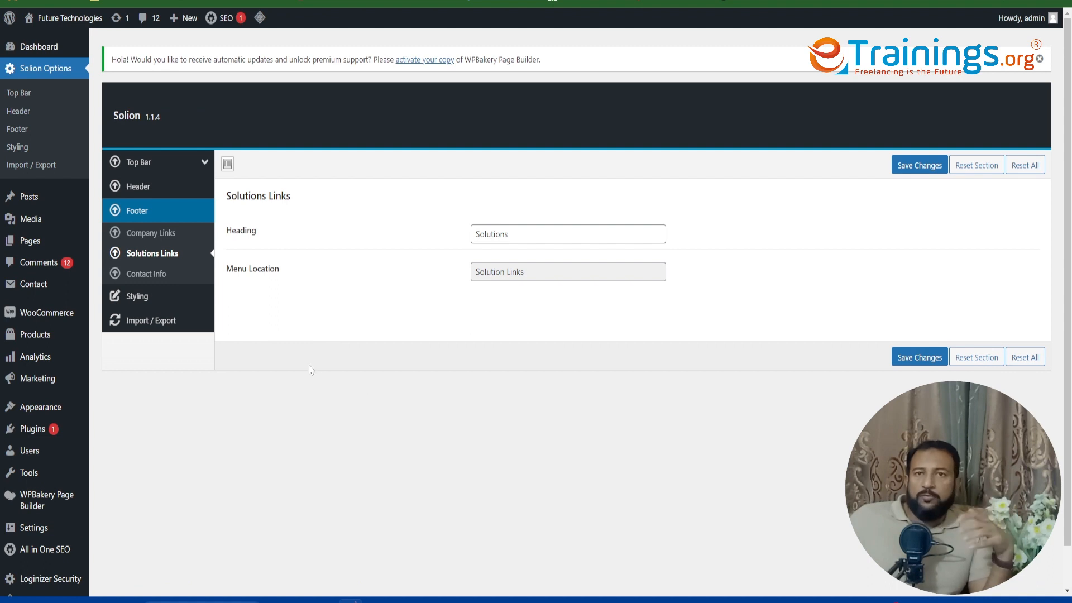